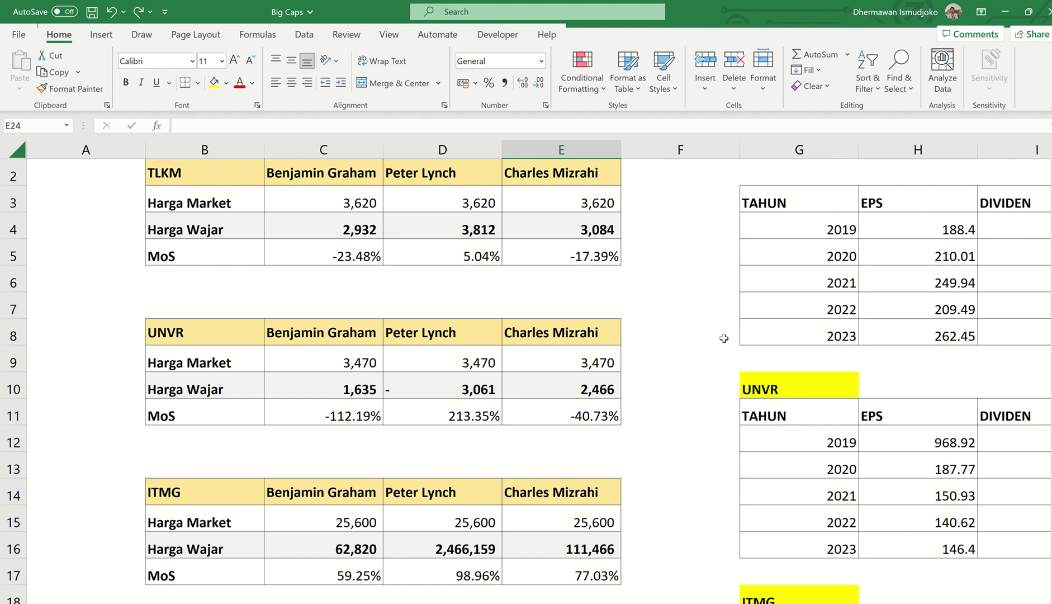
- Review TLKM's market prices and fair values for Benjamin Graham, Peter Lynch and Charles Mizrahi in the summary table
click(183, 169)
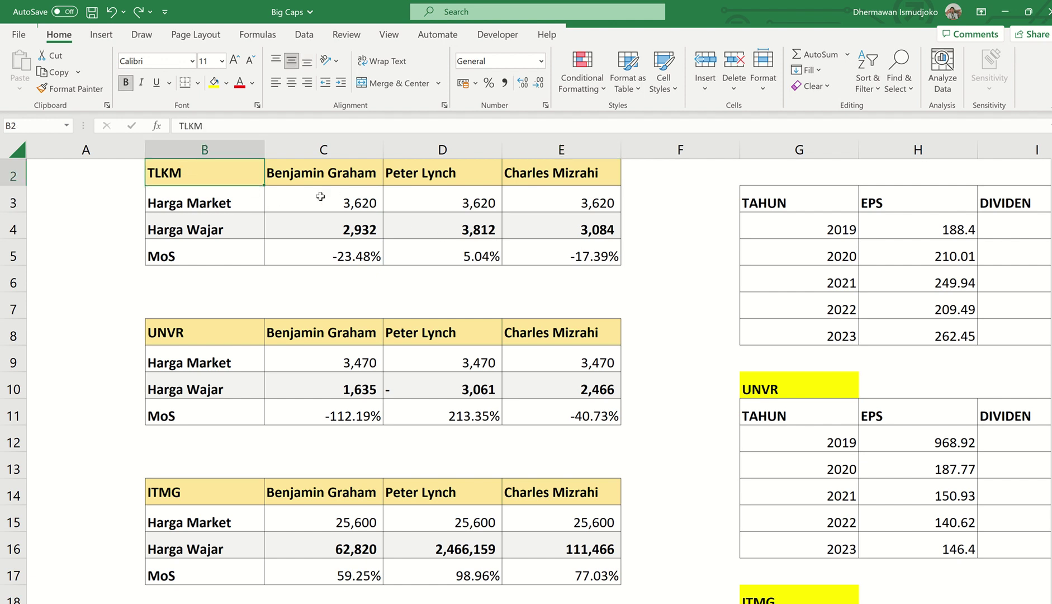
click(360, 202)
click(445, 201)
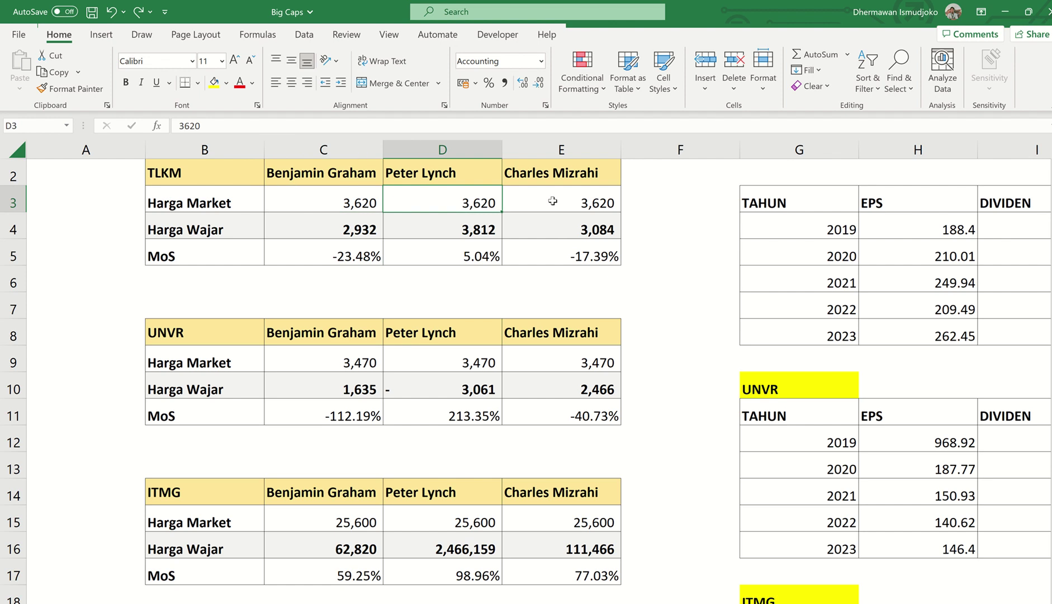
click(566, 201)
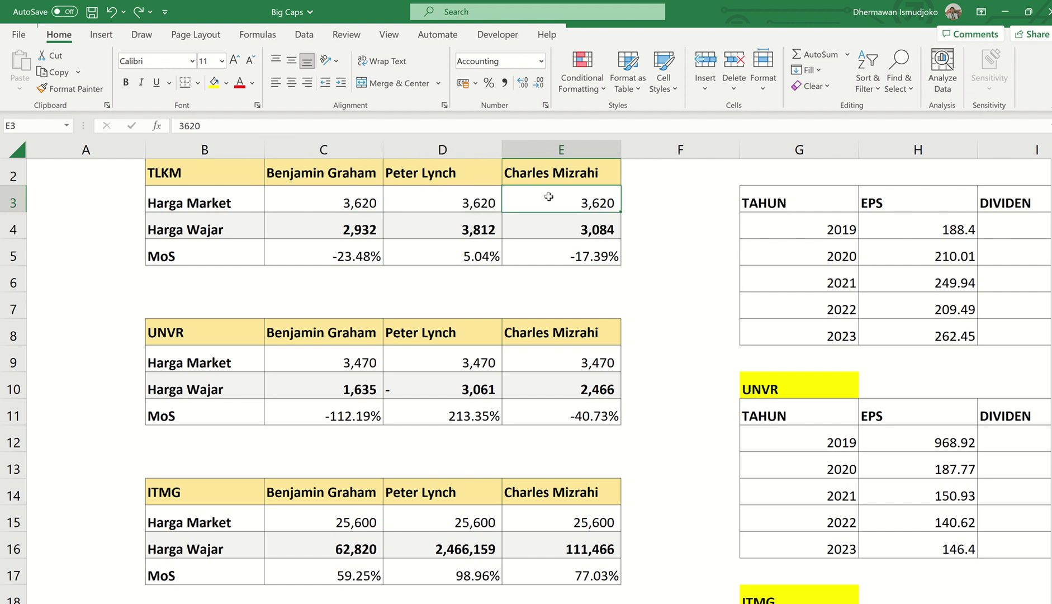
click(337, 231)
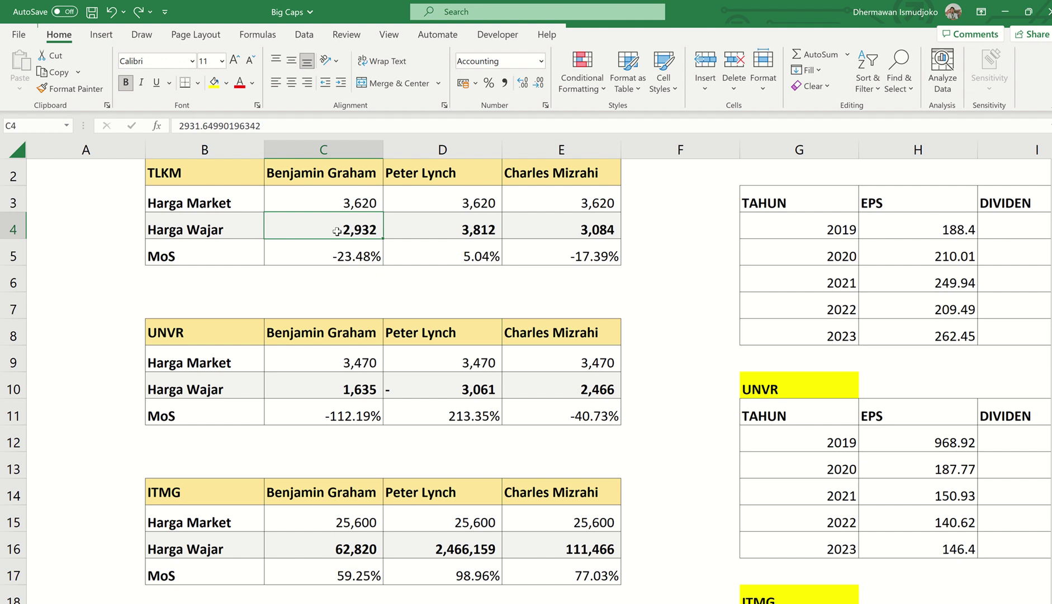
click(559, 236)
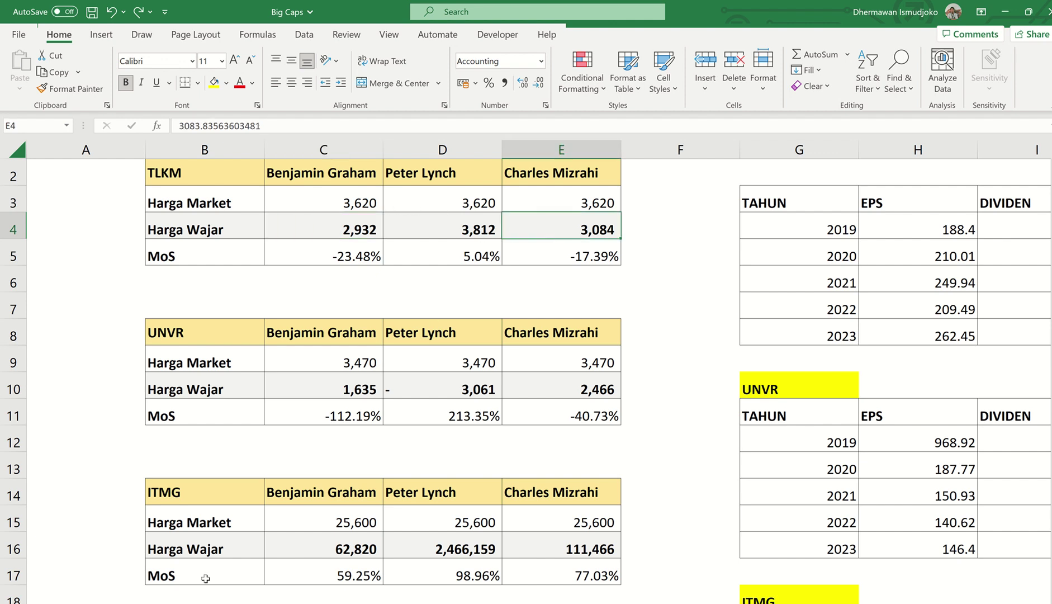
- Look up TLKM's annualised EPS in Stockbit's Key Ratio table and check it against the EPS in the Excel Graham valuation
key(ctrl+Page_Up)
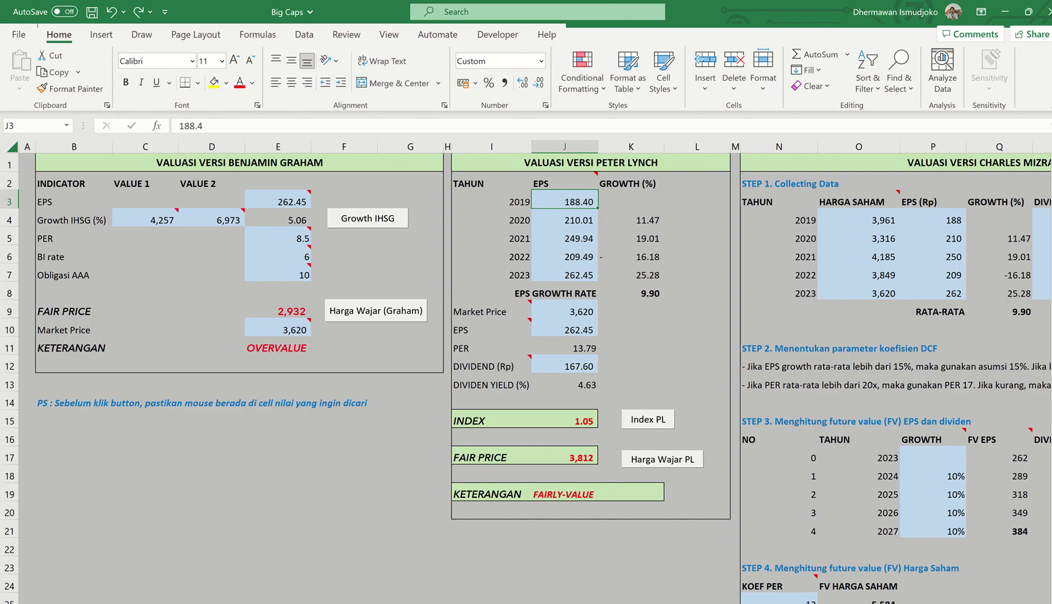
key(alt+Tab)
scroll(296, 251, up, 5)
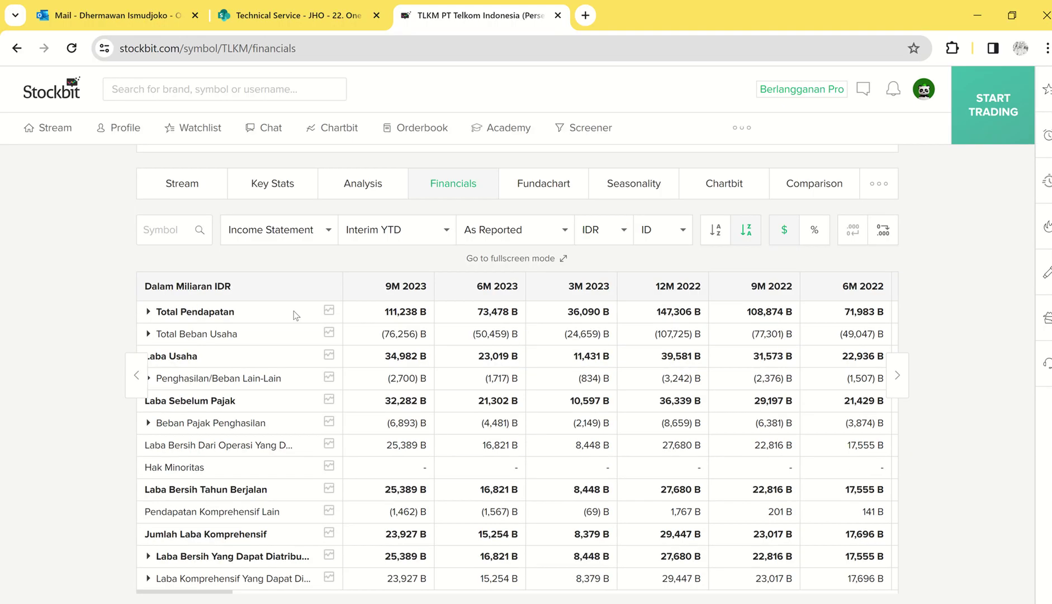
scroll(291, 312, up, 7)
scroll(250, 376, down, 12)
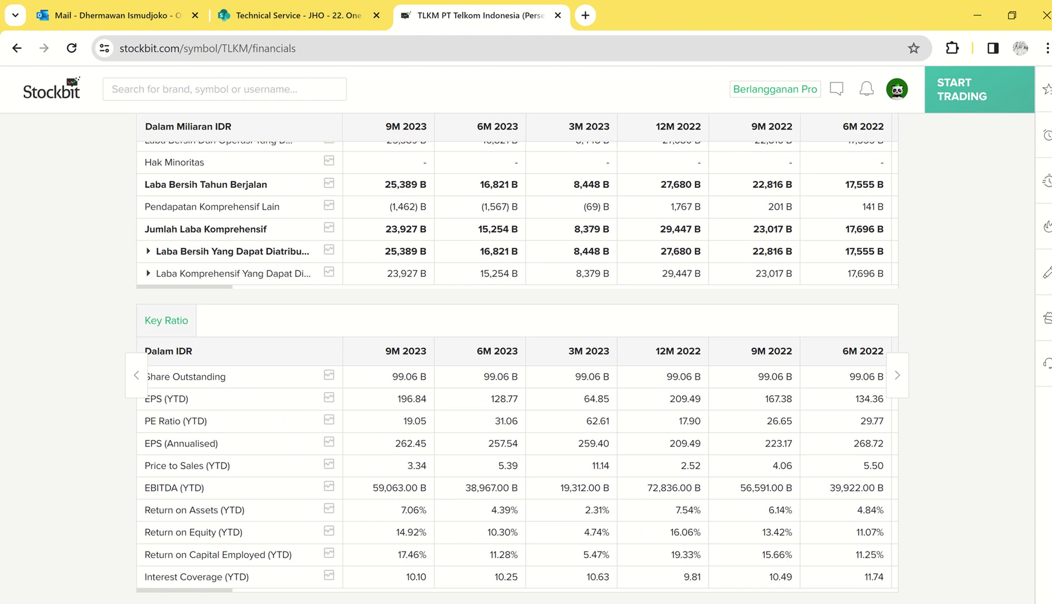
key(alt+Tab)
click(288, 204)
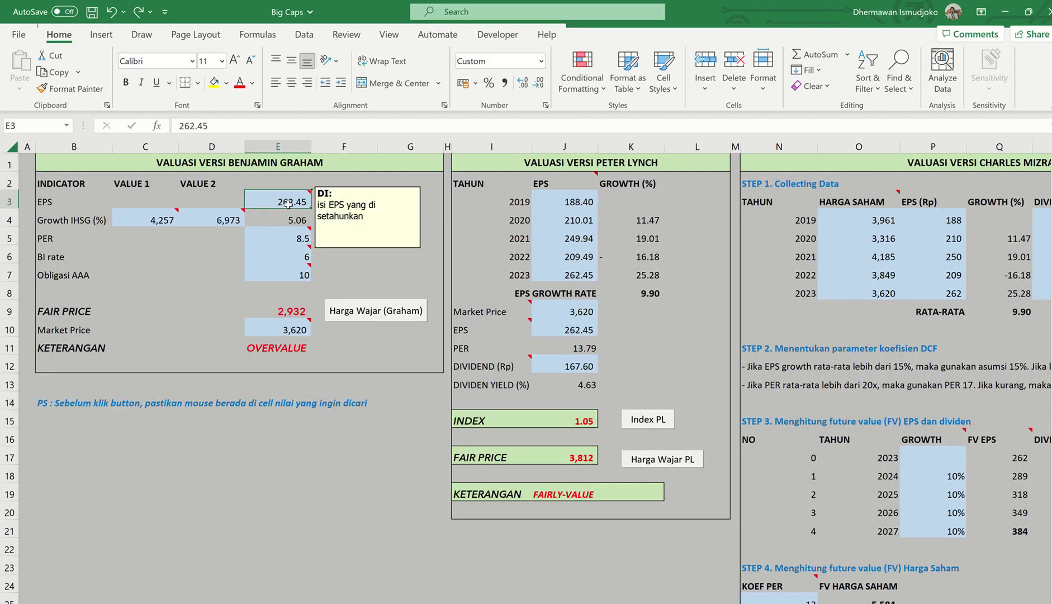
- Inspect the two IHSG index values and the growth formula in the Benjamin Graham valuation
click(141, 220)
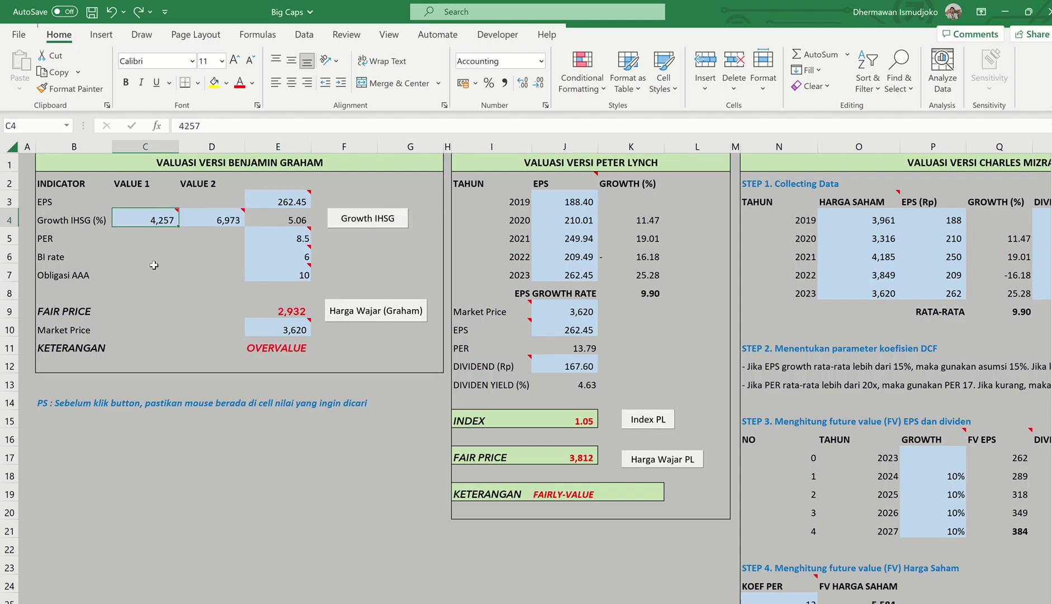
click(216, 219)
mouse_move(172, 222)
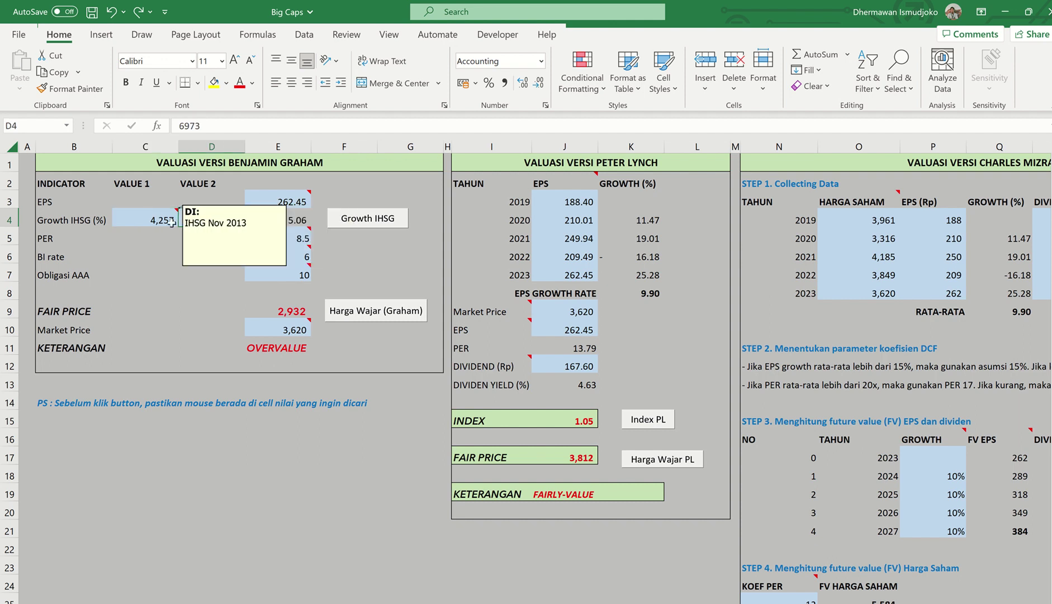
click(289, 221)
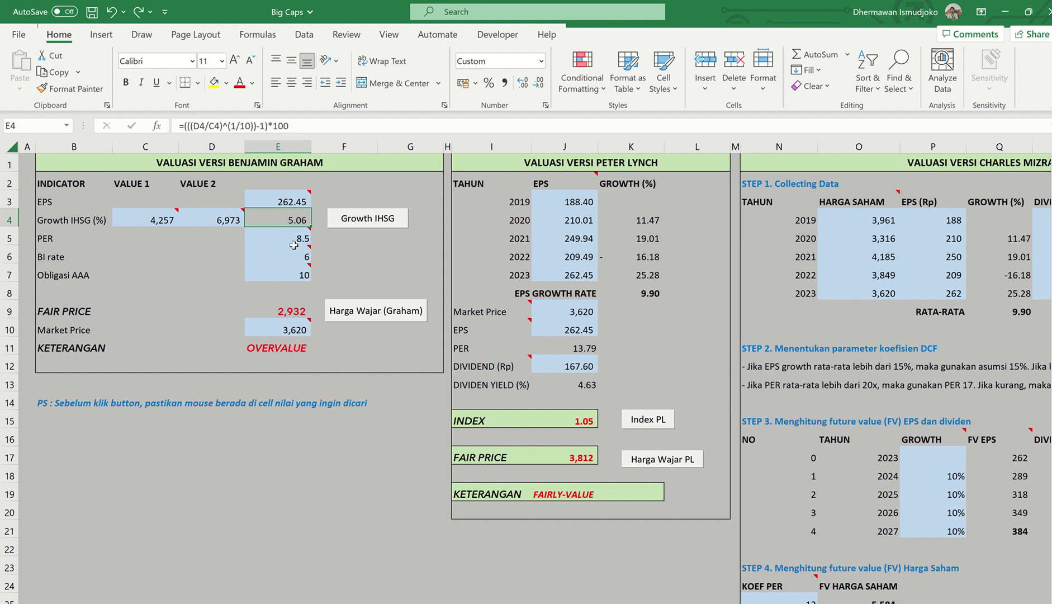
- Inspect the PER, BI rate and AAA bond inputs and the fair price formula of the Graham valuation
click(289, 240)
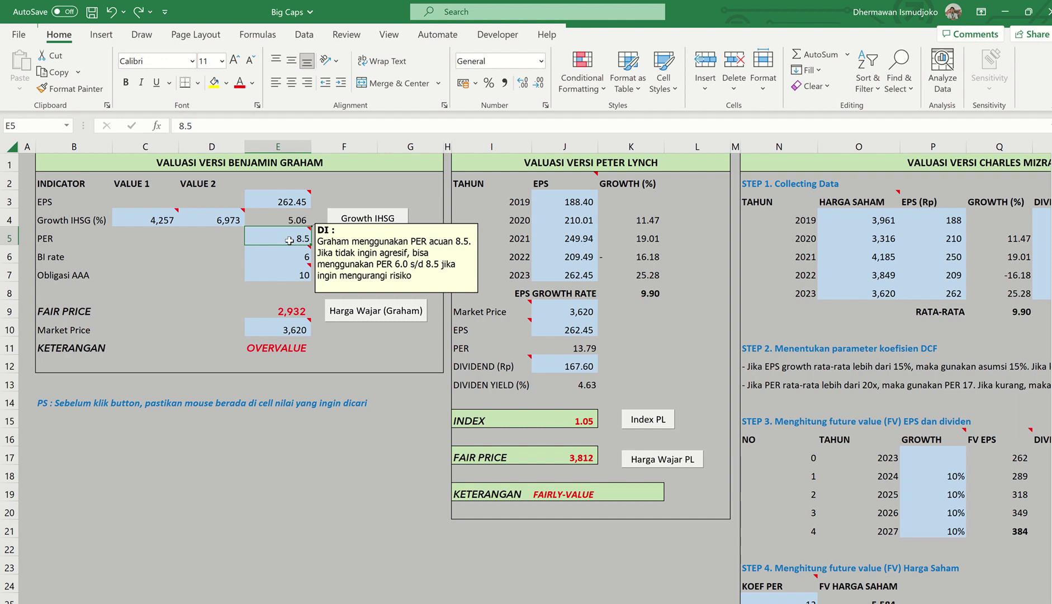
mouse_move(291, 249)
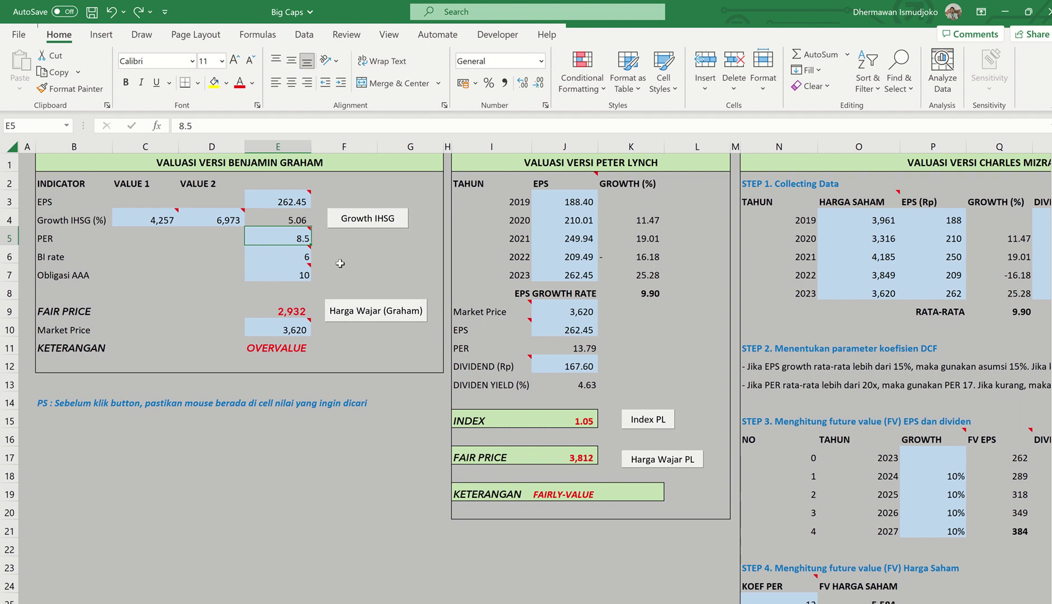
click(299, 257)
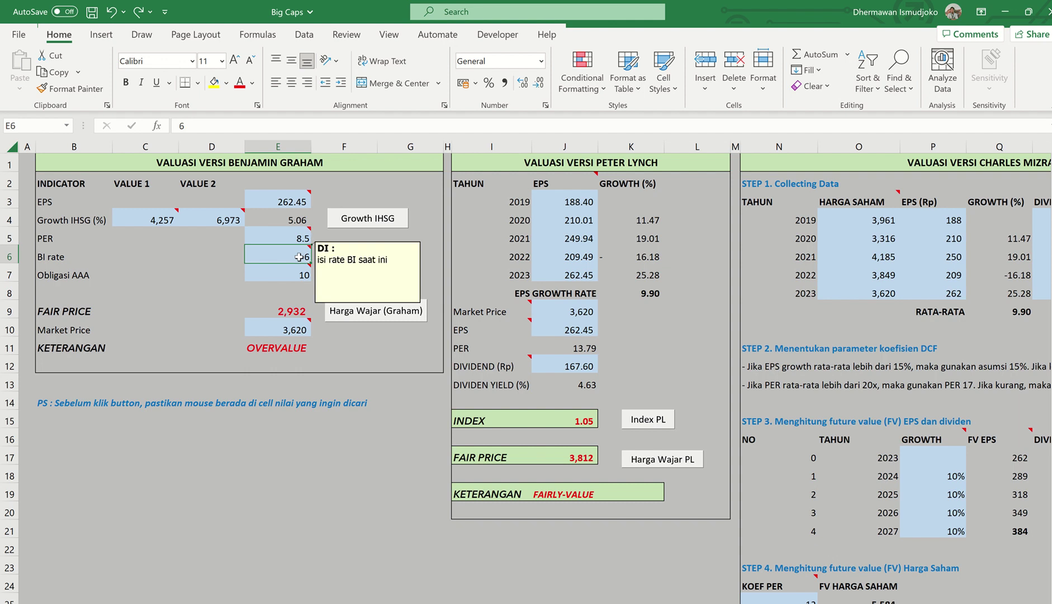
click(297, 275)
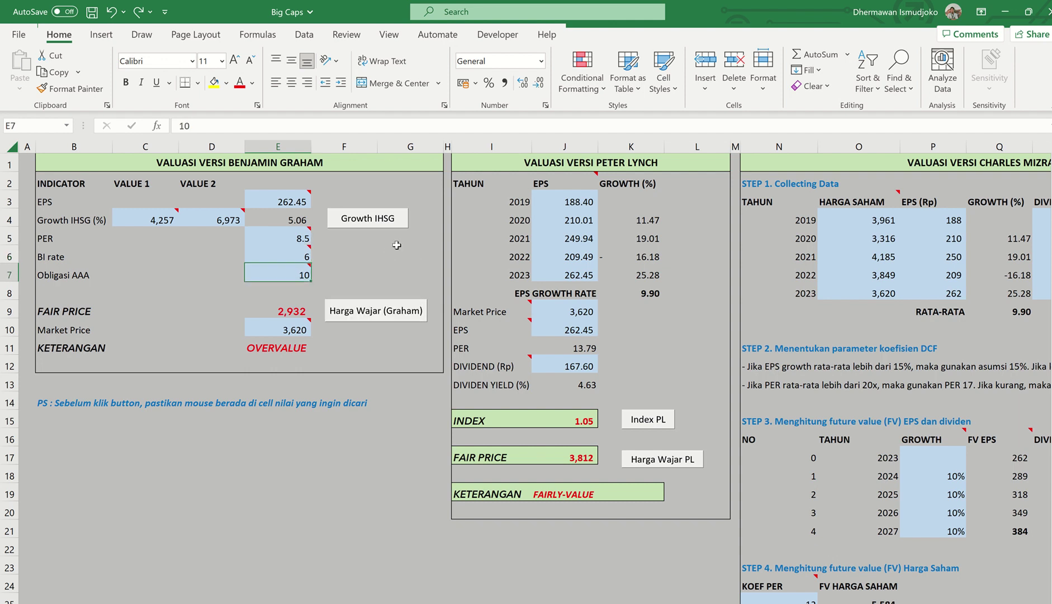
click(296, 311)
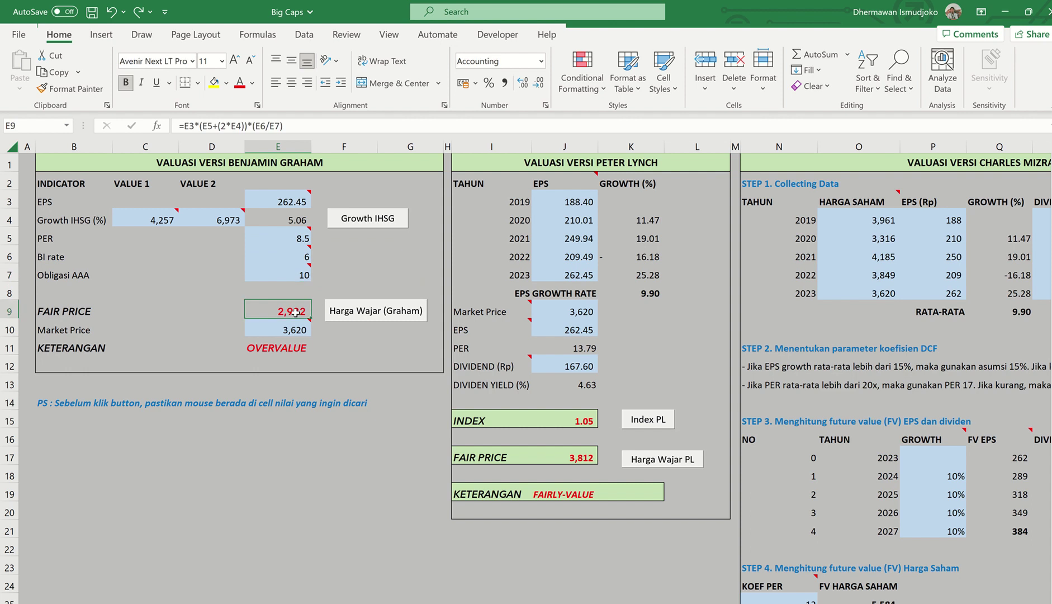
click(323, 361)
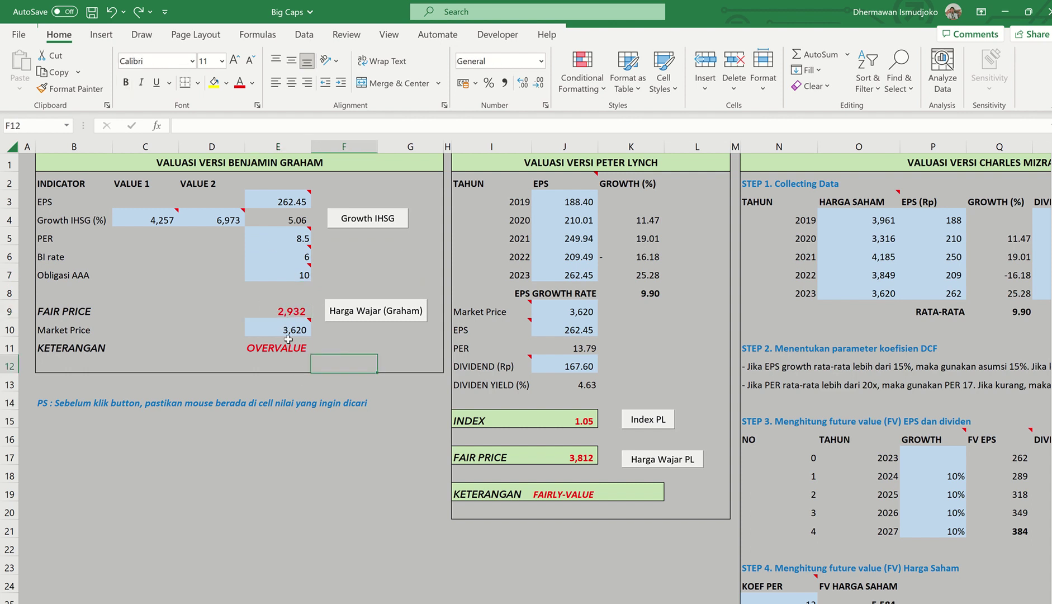
- Check TLKM's Graham fair value on the summary sheet, and return to the valuation sheet
click(70, 603)
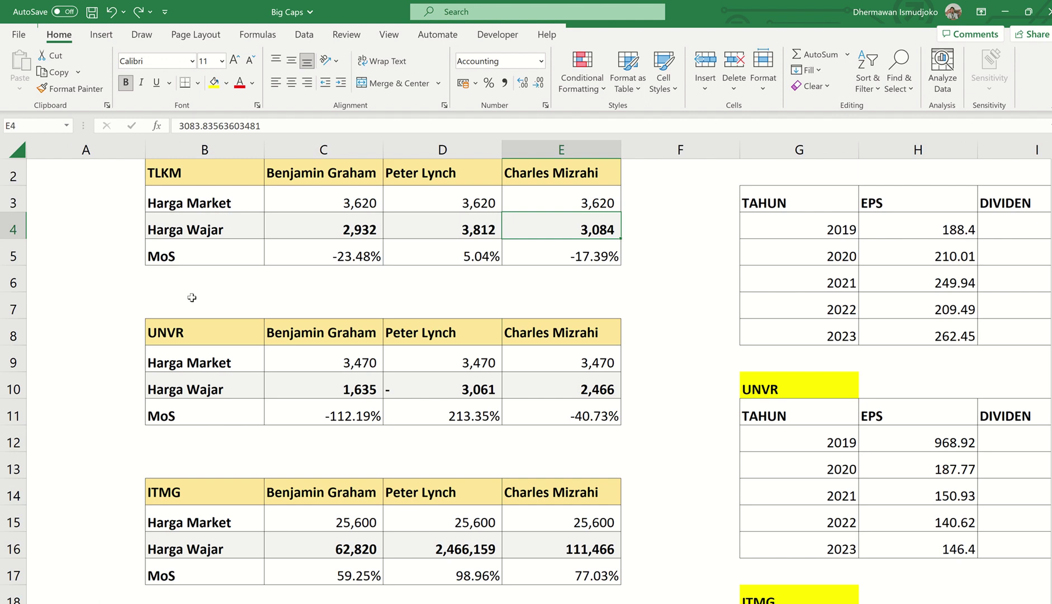
click(339, 229)
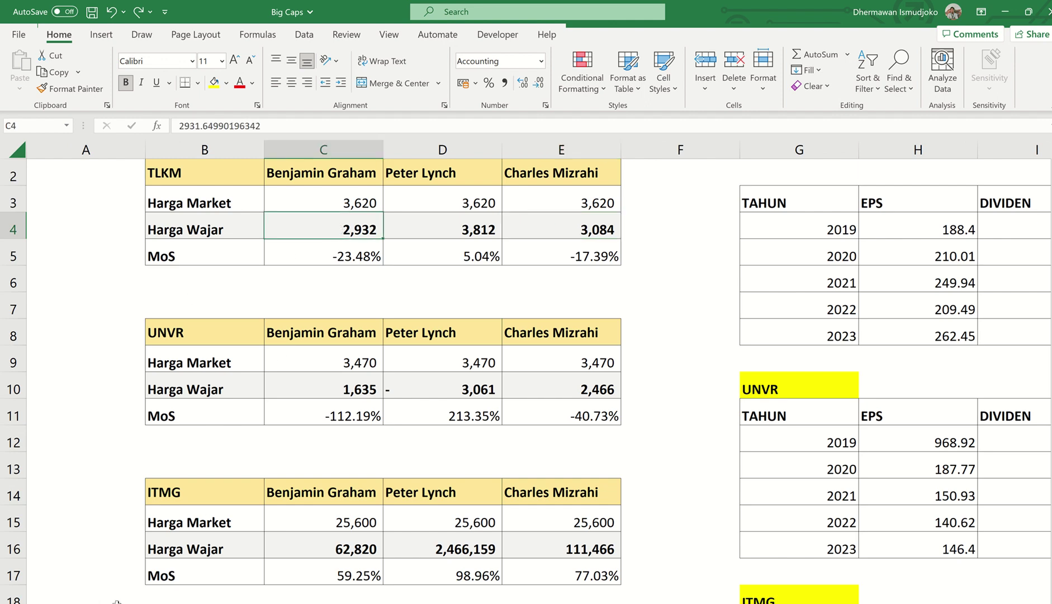
click(195, 603)
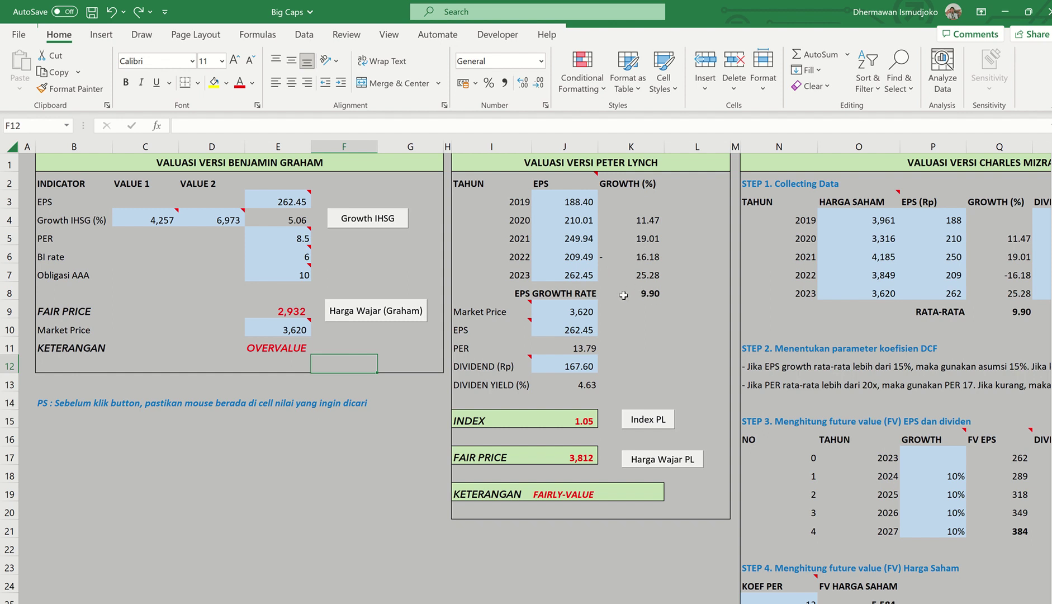
- Inspect the market price, the 2023 EPS and the current EPS input in the Peter Lynch valuation
click(581, 315)
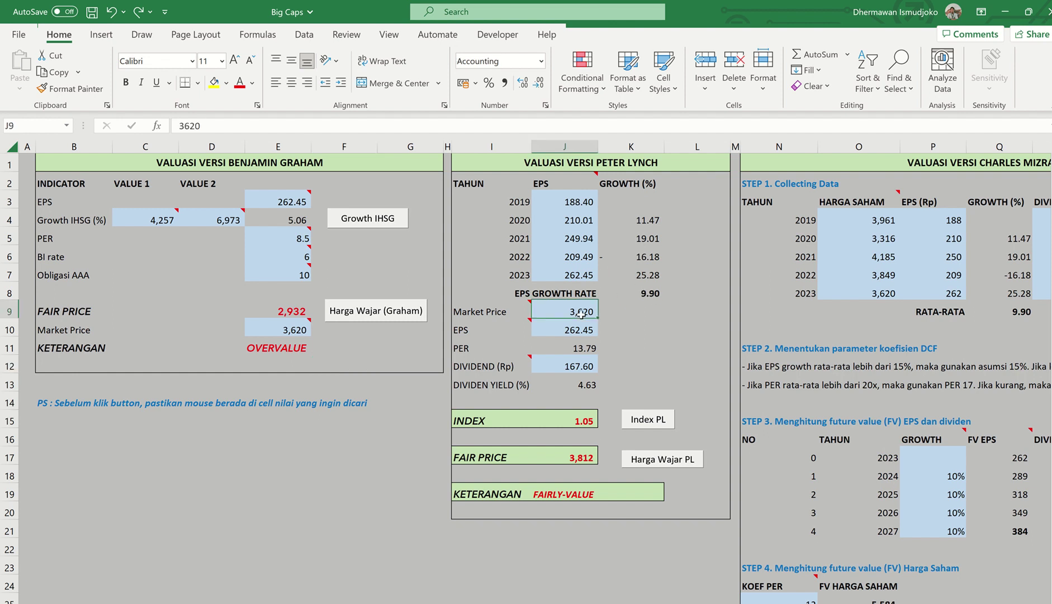
click(576, 329)
click(574, 274)
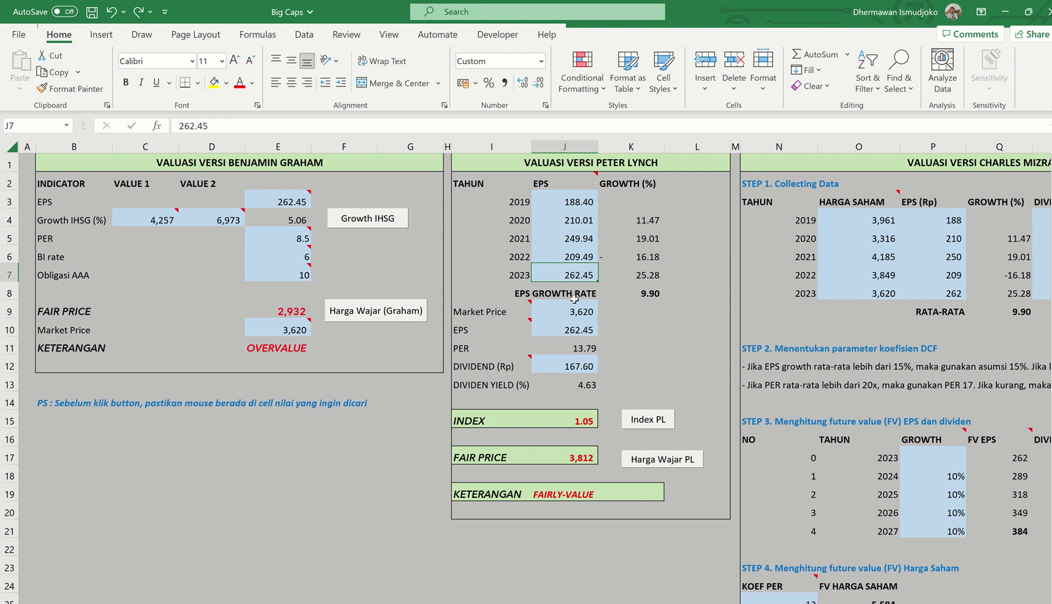
click(576, 328)
- Check the Peter Lynch dividend input against TLKM's dividend history on Stockbit, and inspect the dividend yield formula in Excel
click(570, 365)
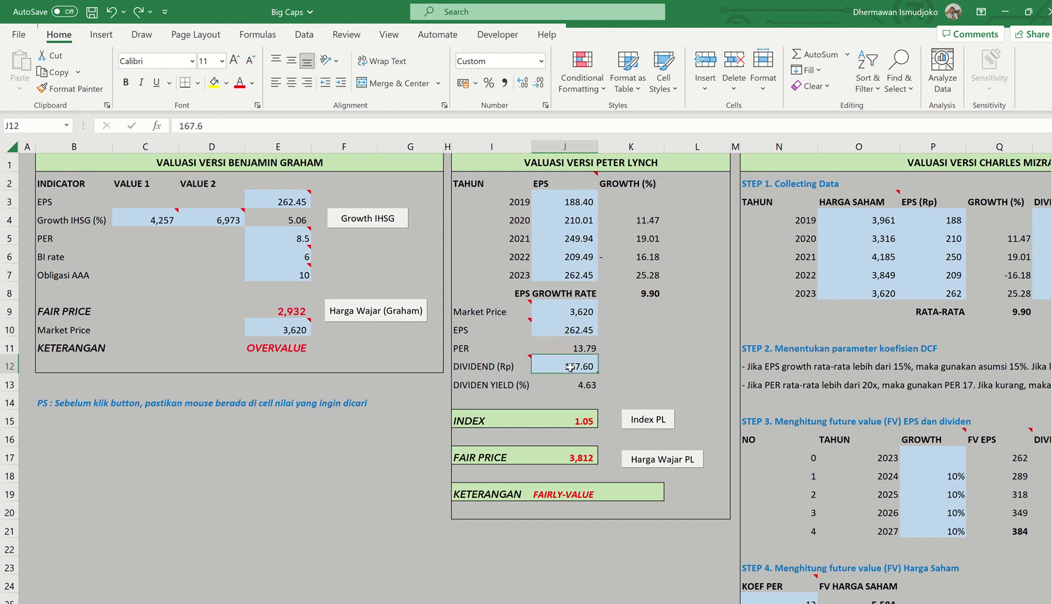
key(alt+Tab)
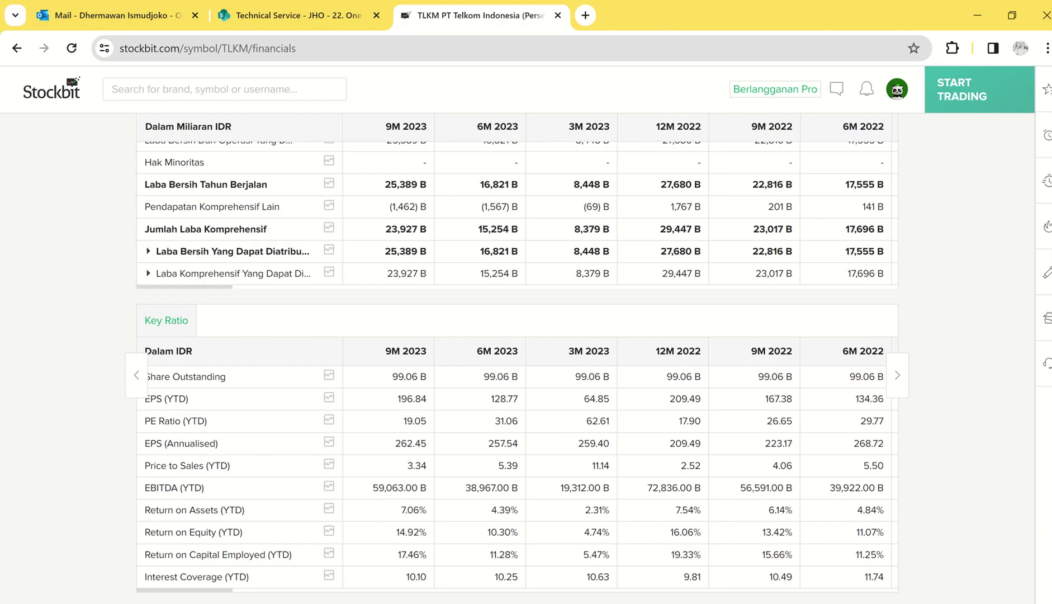
scroll(784, 356, up, 10)
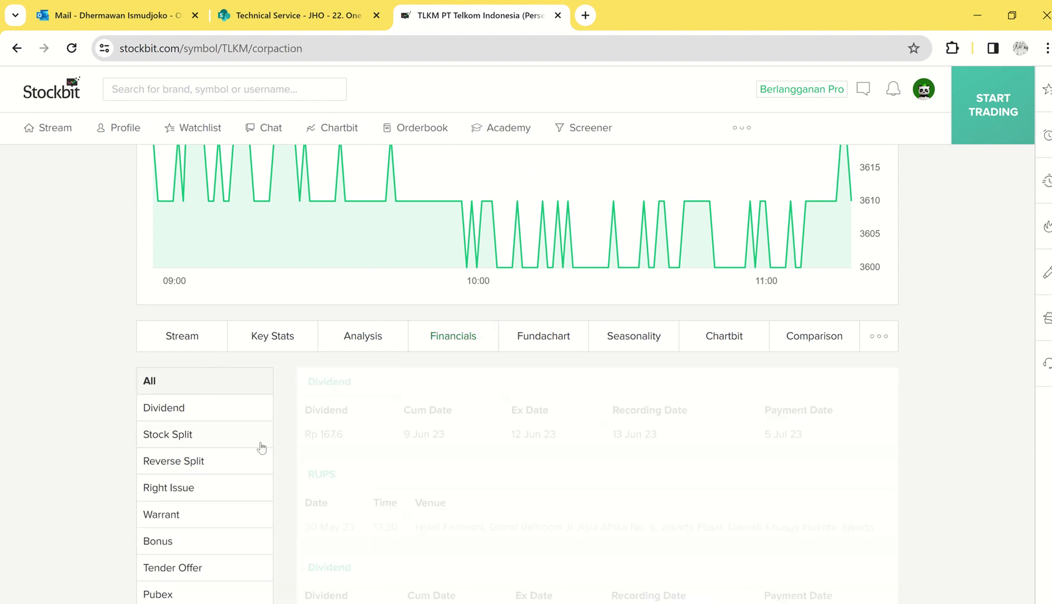
click(234, 416)
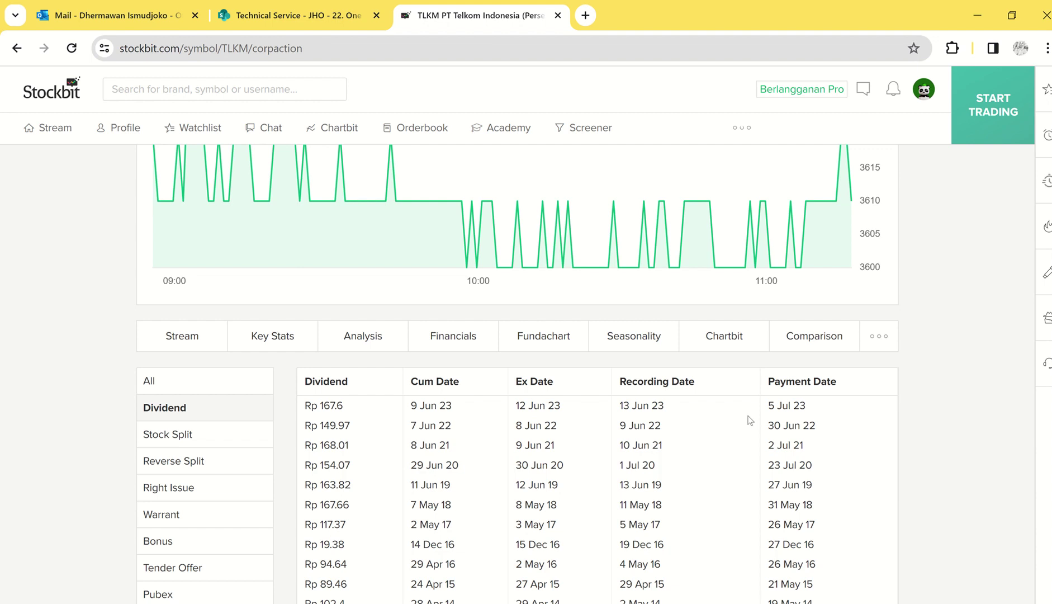
key(alt+Tab)
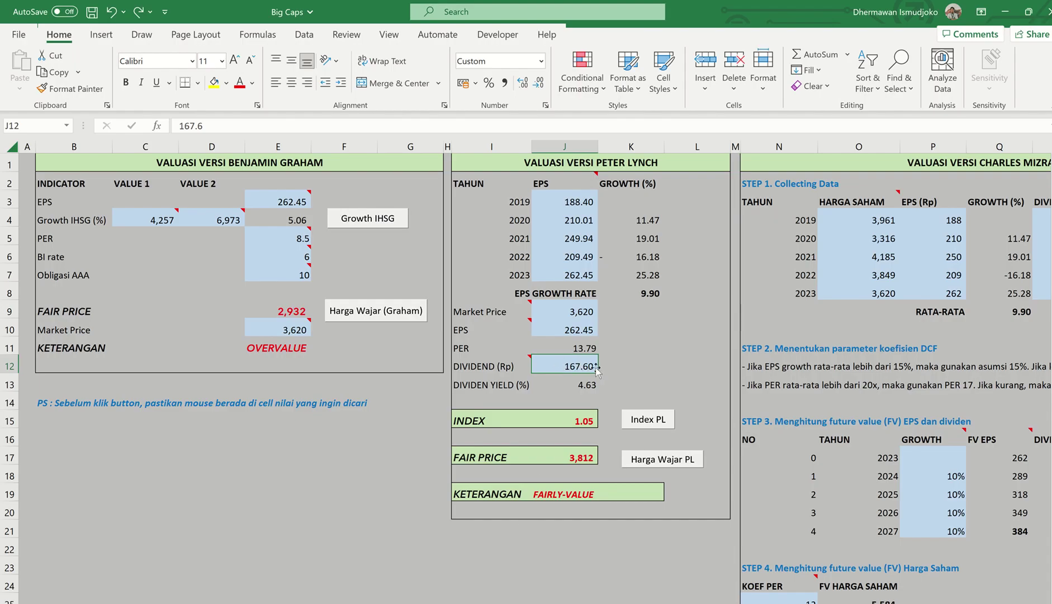
key(alt+Tab)
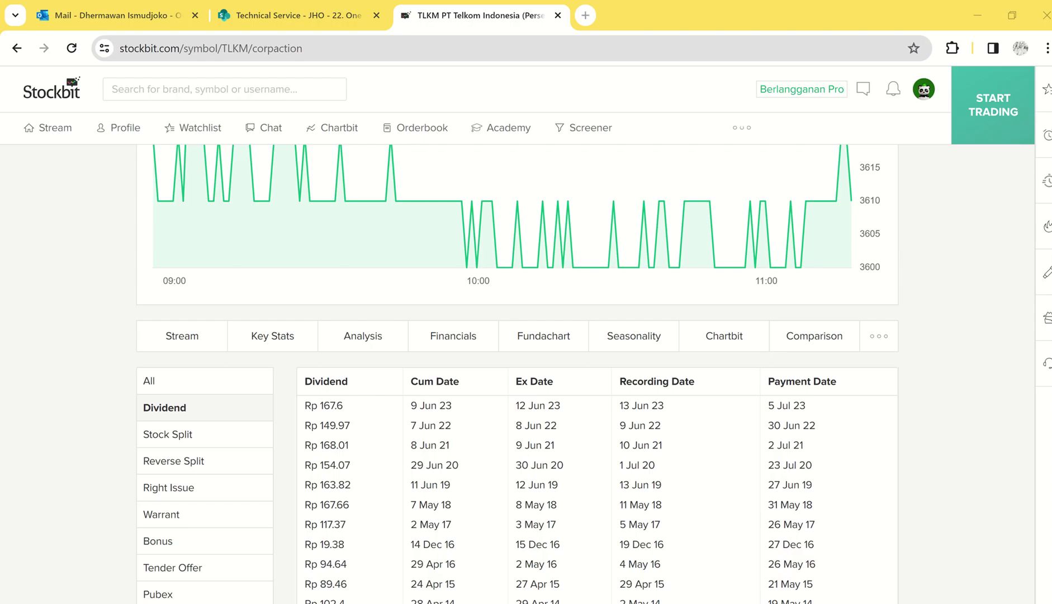
key(alt+Tab)
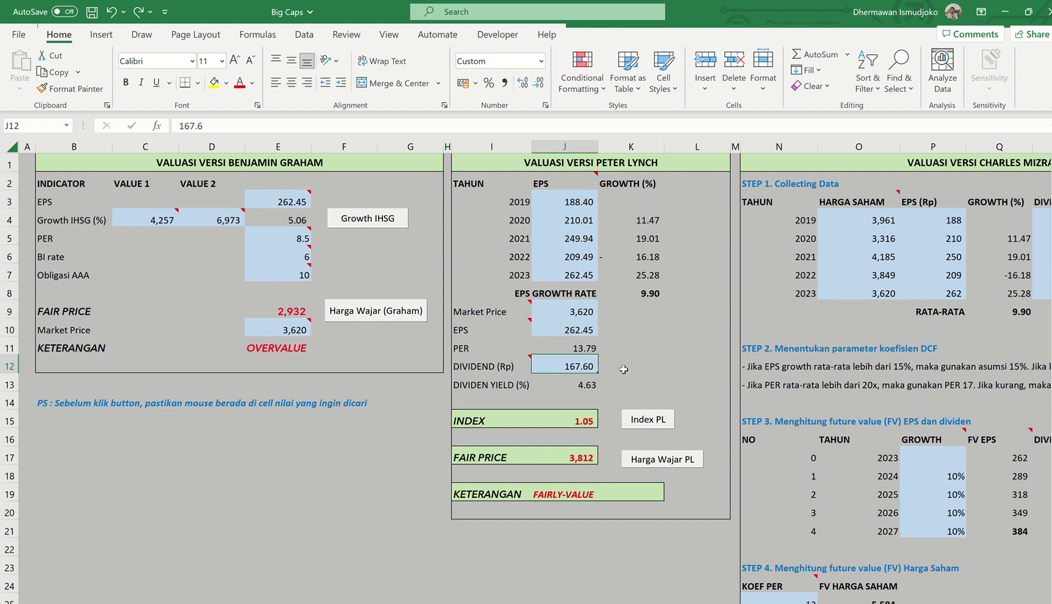
click(576, 384)
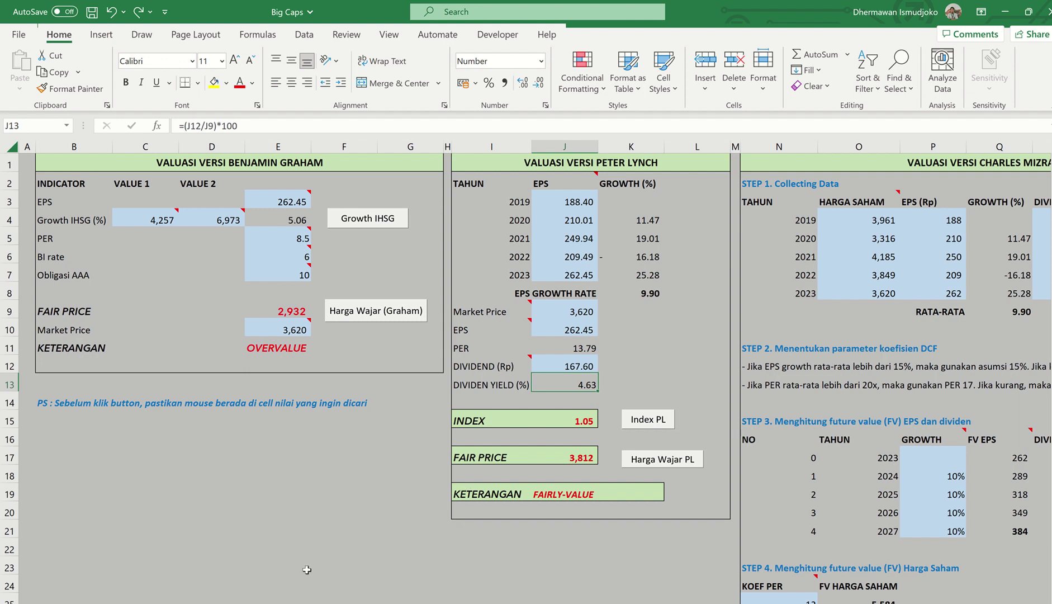
- Review TLKM's Peter Lynch and Charles Mizrahi fair values and the 2019–2023 EPS, dividend and price table on the summary sheet
key(ctrl+Page_Down)
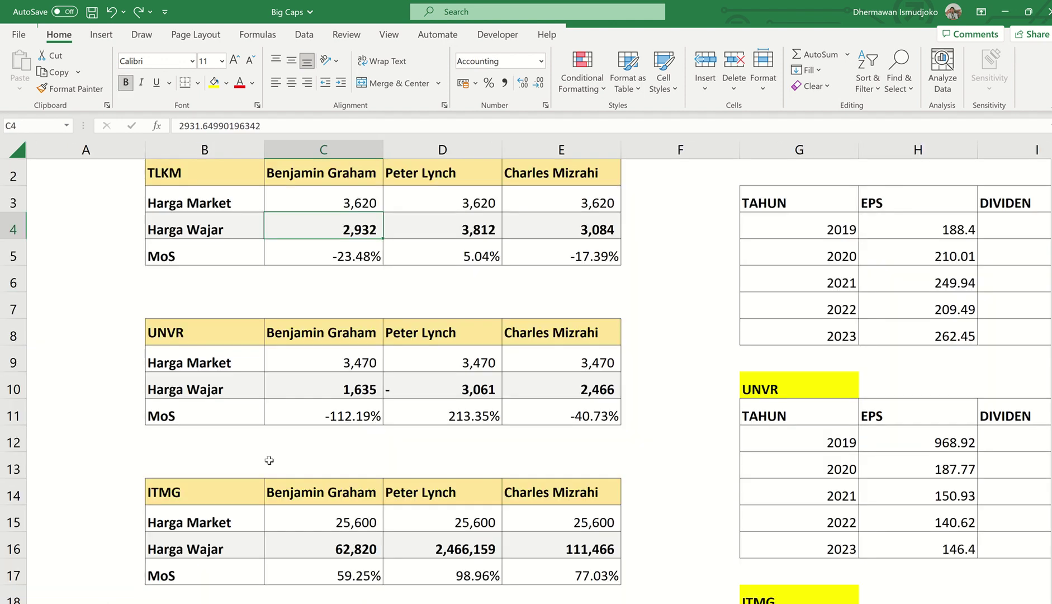
click(479, 234)
click(569, 230)
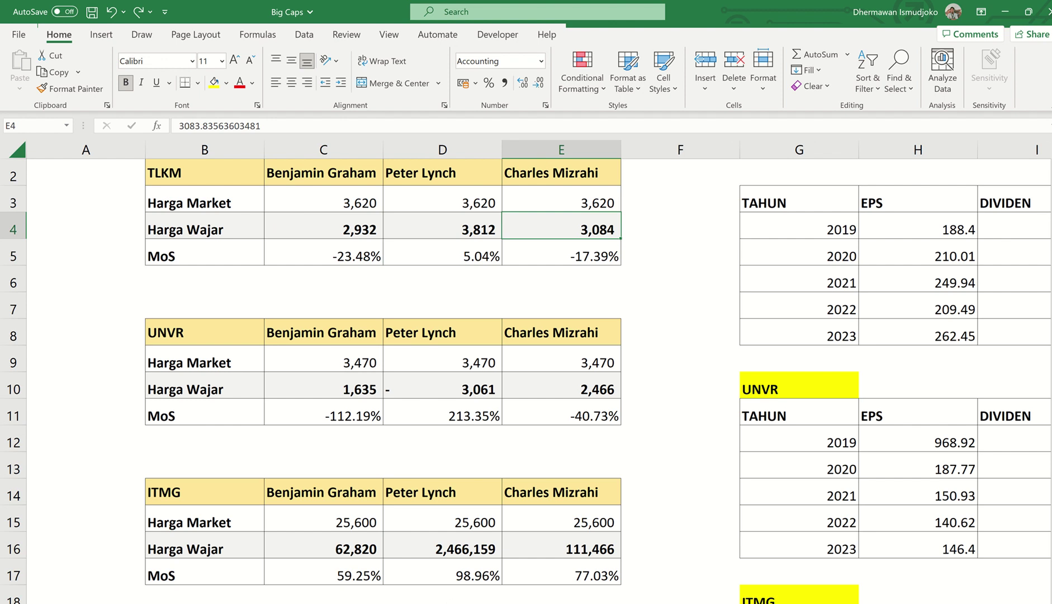
scroll(537, 369, right, 3)
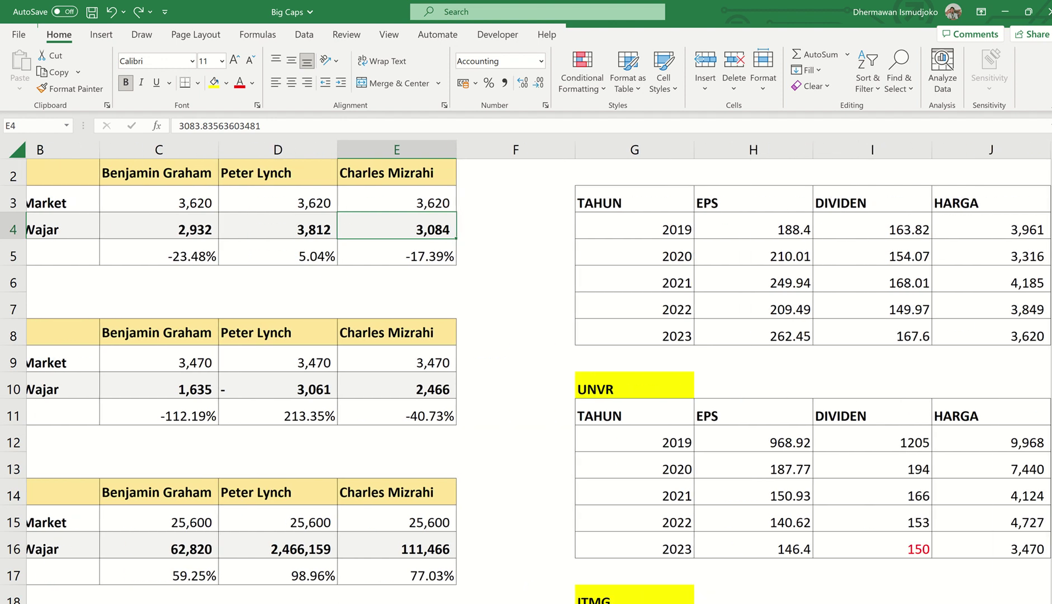
scroll(537, 369, right, 2)
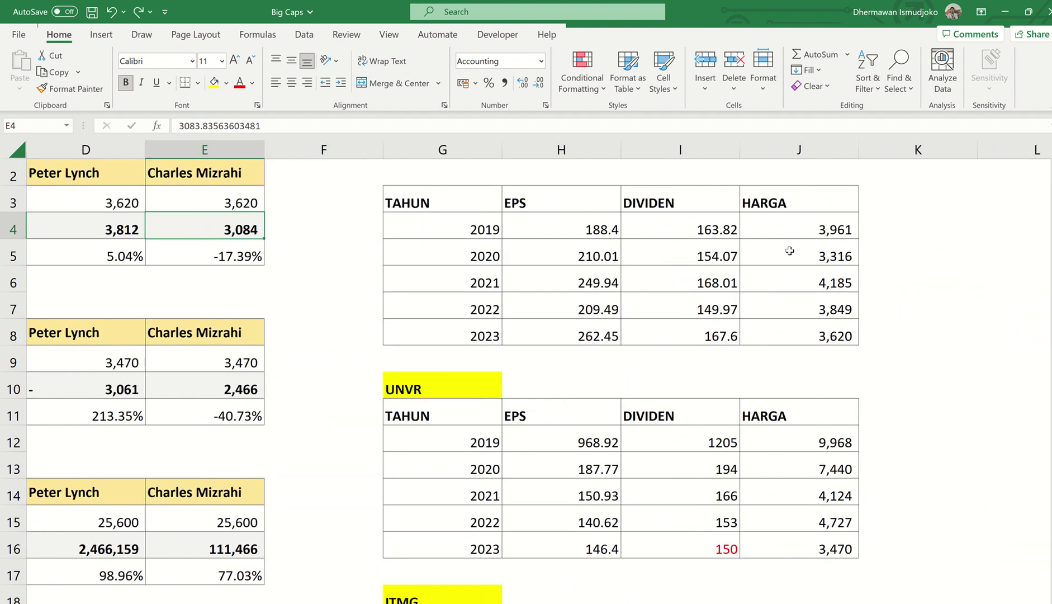
- Review TLKM's 2019–2022 share prices in the summary table, and return to the TLKM valuation sheet
click(827, 229)
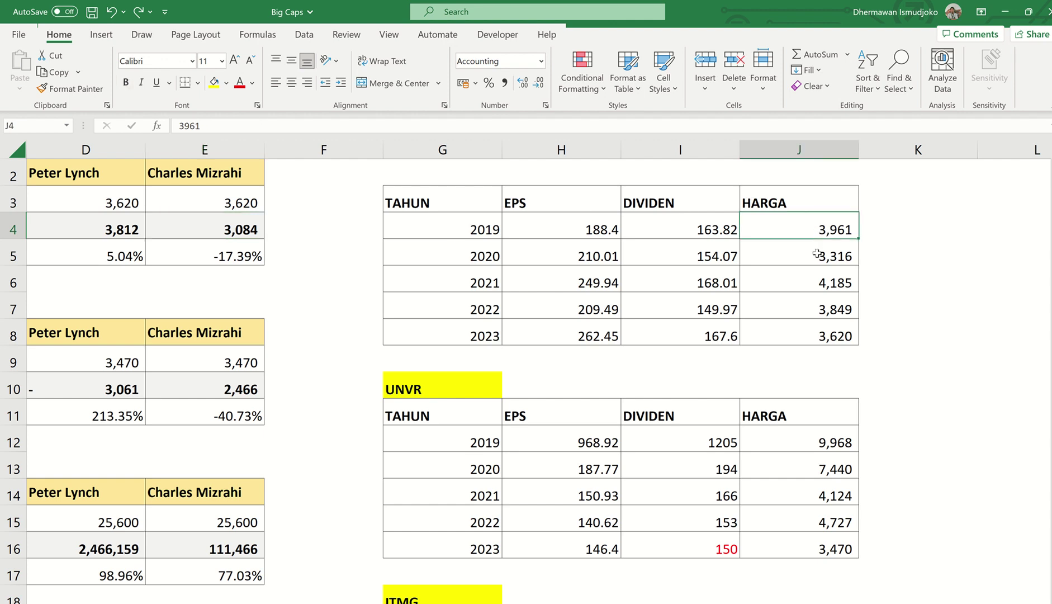
click(816, 254)
click(807, 285)
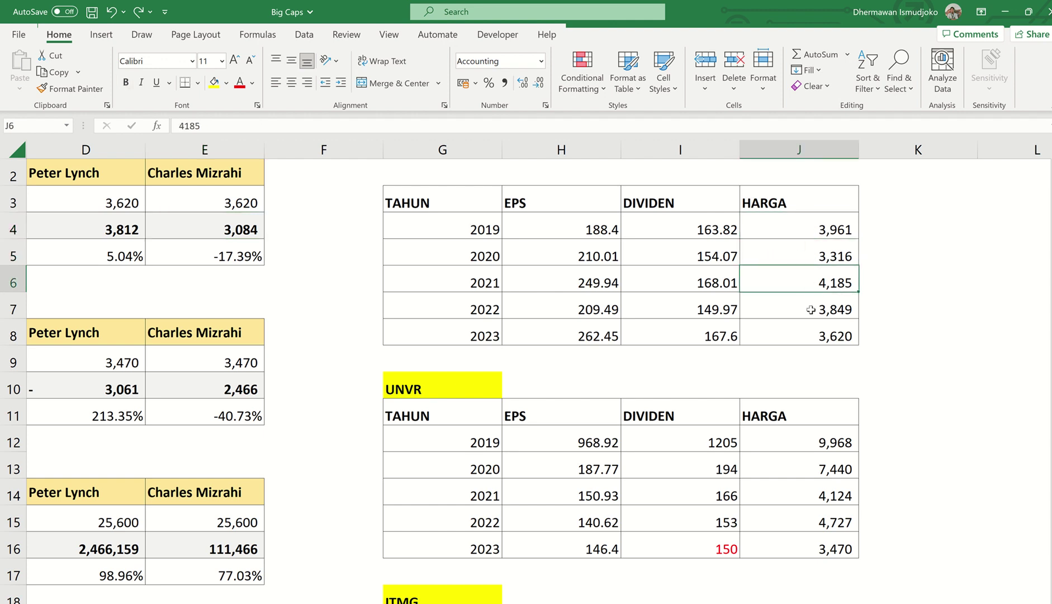
click(810, 307)
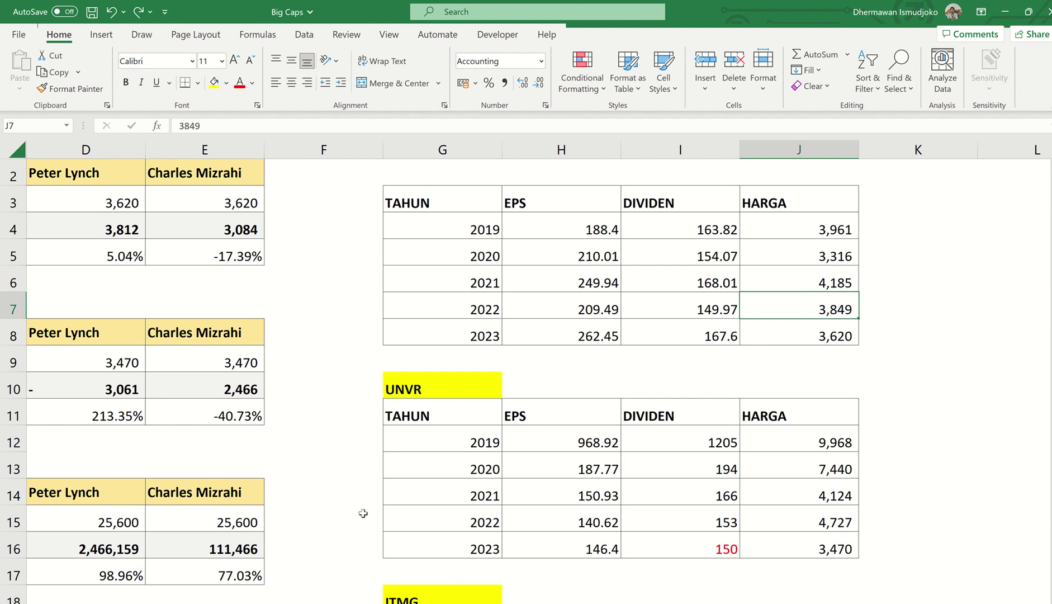
click(160, 603)
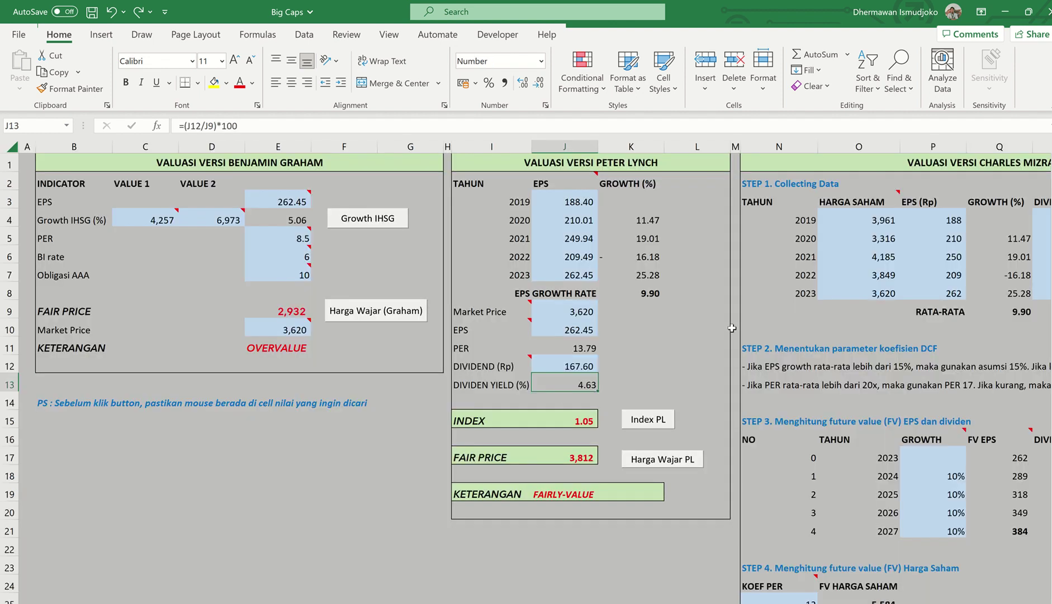
- Examine the 2019–2023 share prices and the average EPS growth formula in Step 1 of the Charles Mizrahi valuation
drag(881, 223, 885, 289)
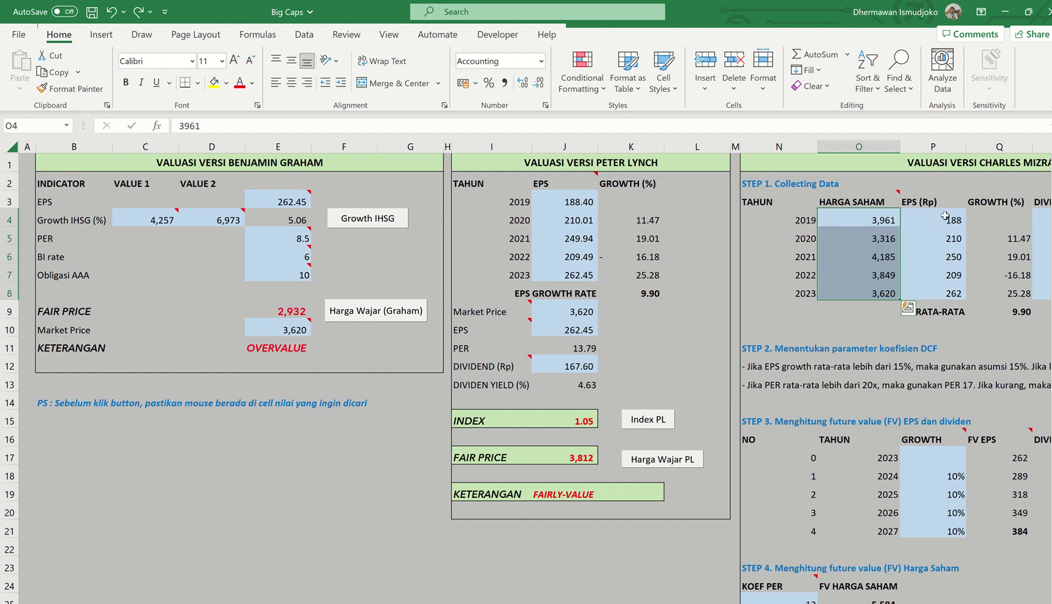
click(1015, 309)
scroll(535, 372, right, 3)
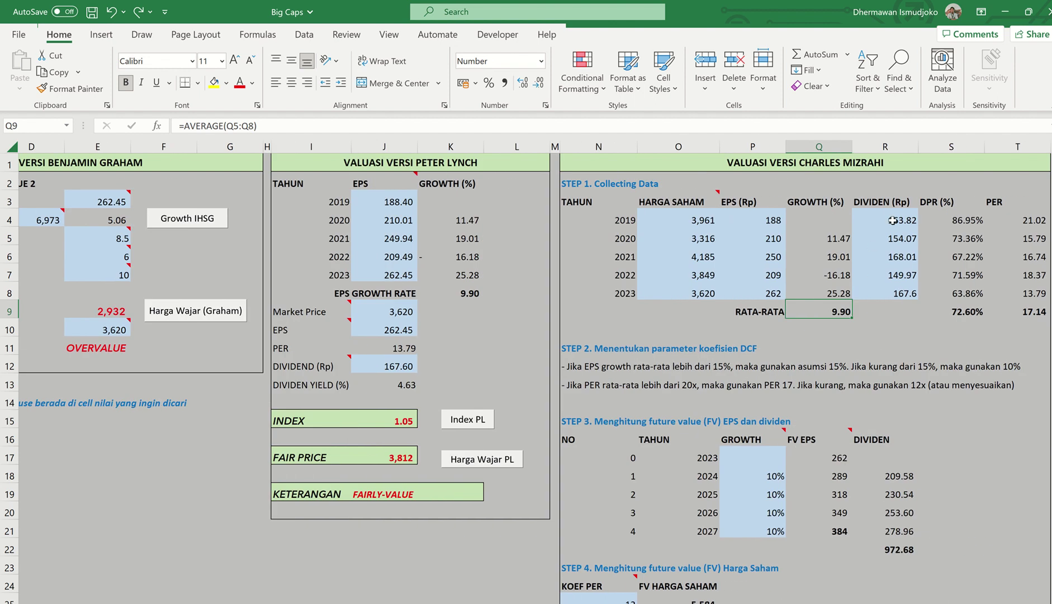
- Compare the Mizrahi dividend inputs with TLKM's dividend history on Stockbit, and inspect the average DPR and PER formulas in Excel
drag(893, 220, 891, 292)
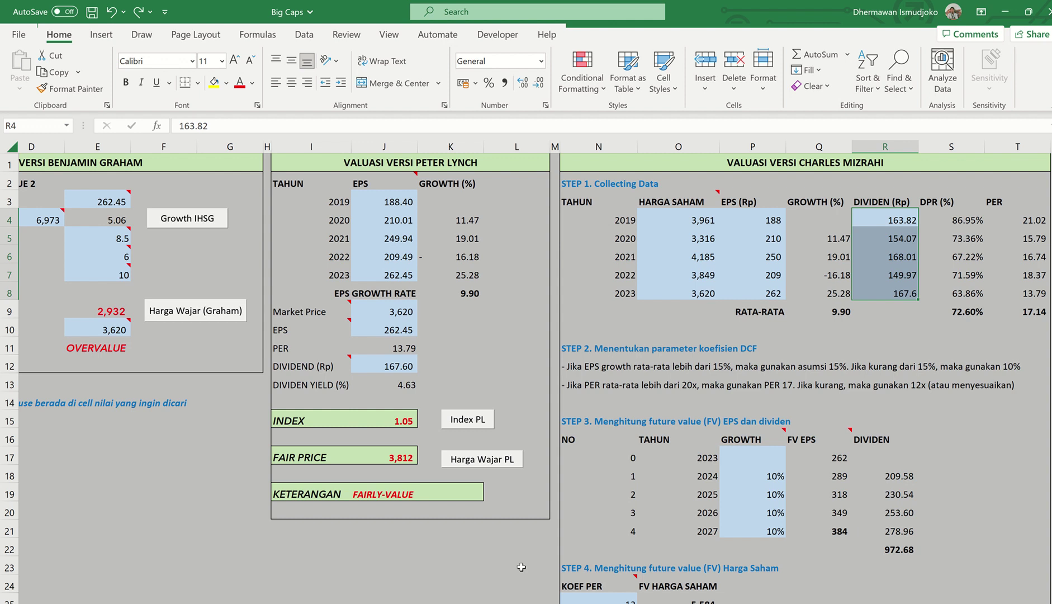
key(alt+Tab)
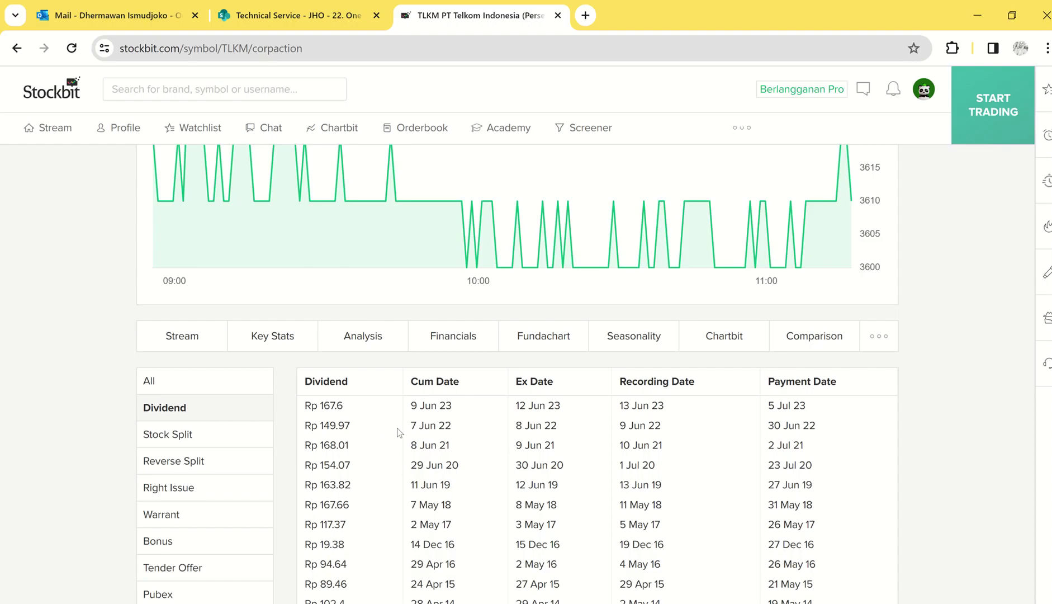
click(984, 28)
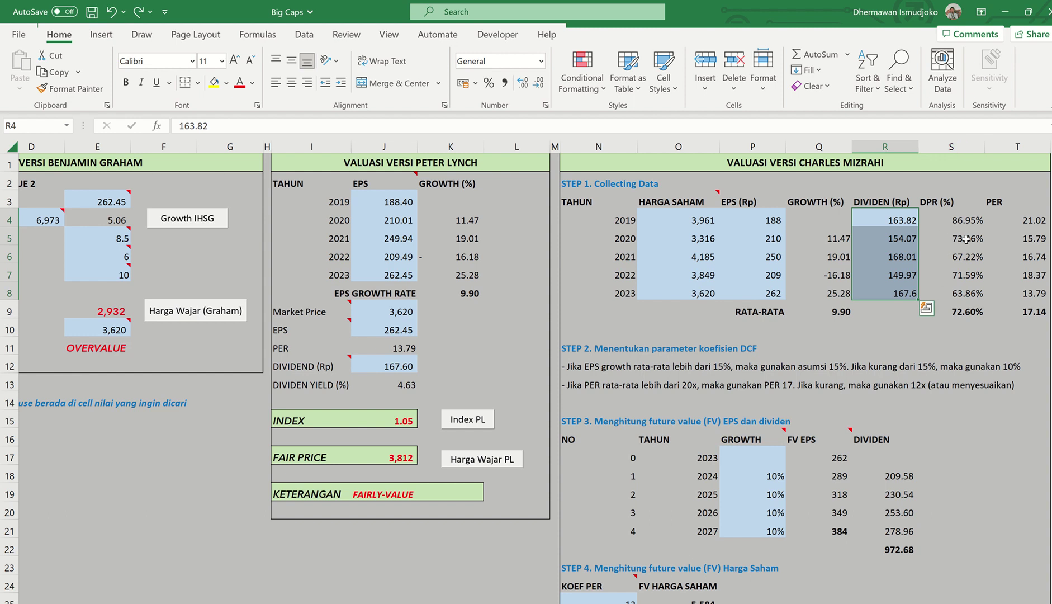
click(959, 309)
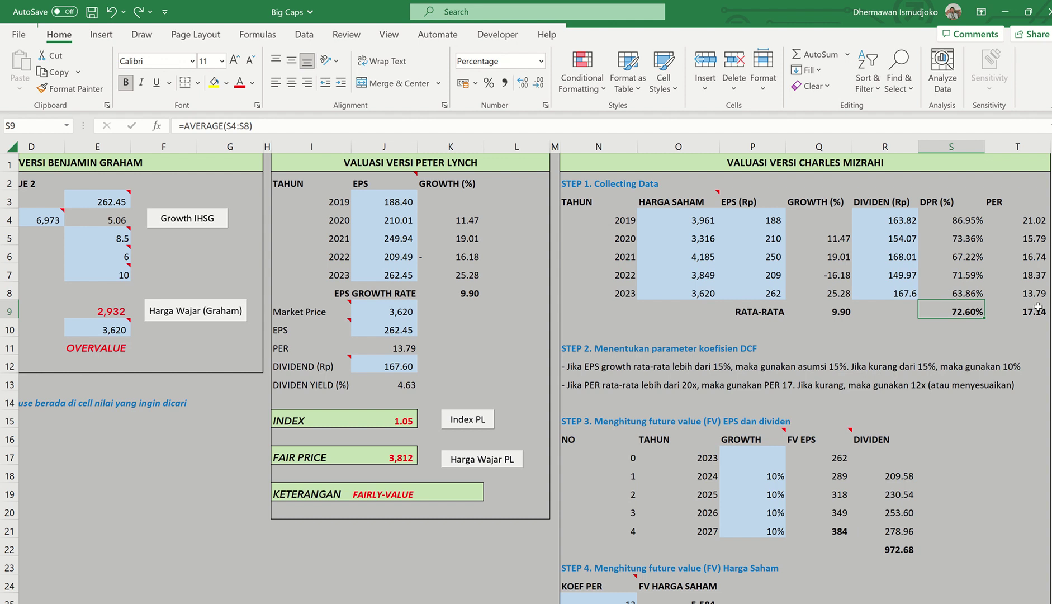
click(1038, 307)
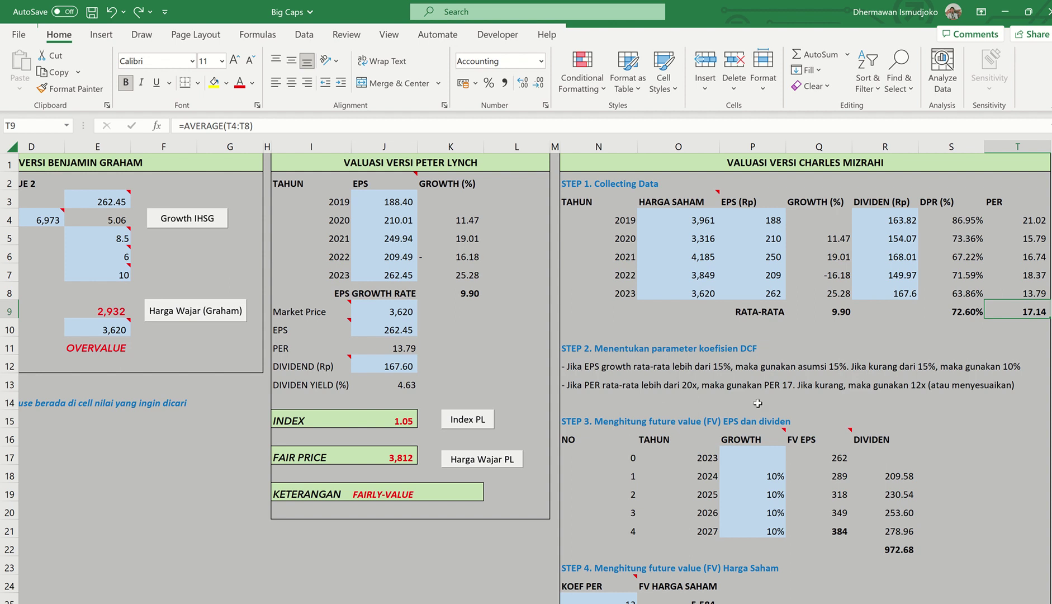
- Inspect the 2024–2027 growth assumptions in Step 3 of the Charles Mizrahi valuation
scroll(806, 393, down, 1)
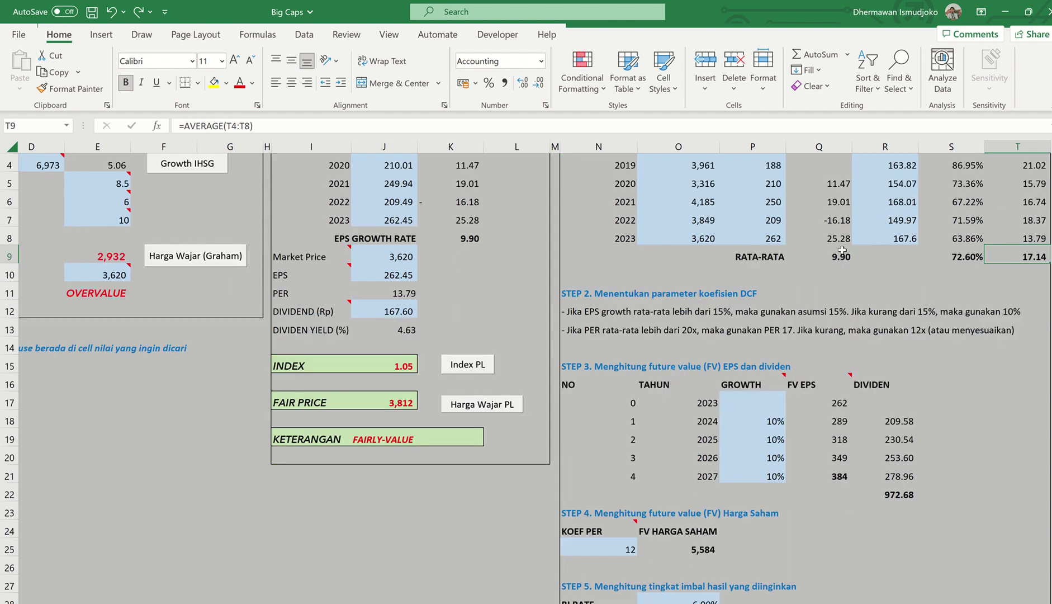
click(777, 421)
click(771, 439)
click(768, 458)
click(764, 477)
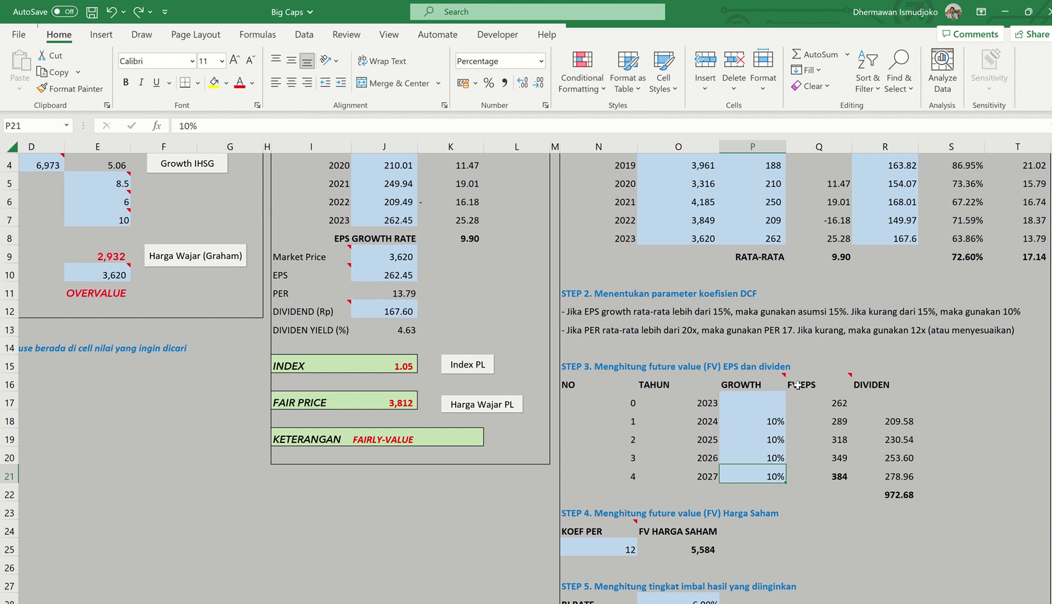
- Inspect the future EPS formulas from 2023 to 2027 and the 2024 dividend formula in Step 3
click(837, 405)
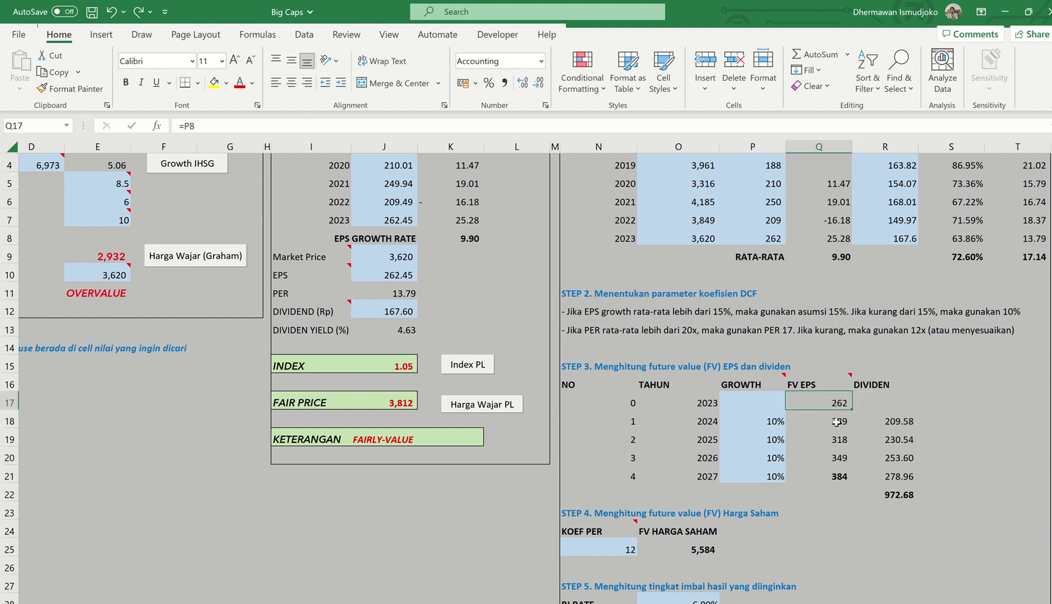
click(835, 420)
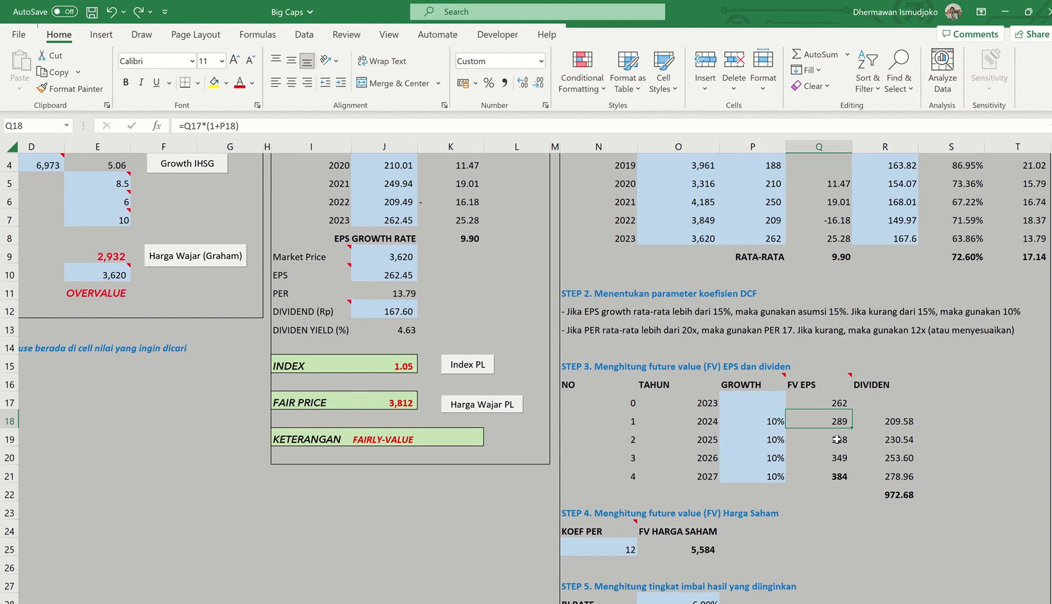
click(837, 440)
click(835, 478)
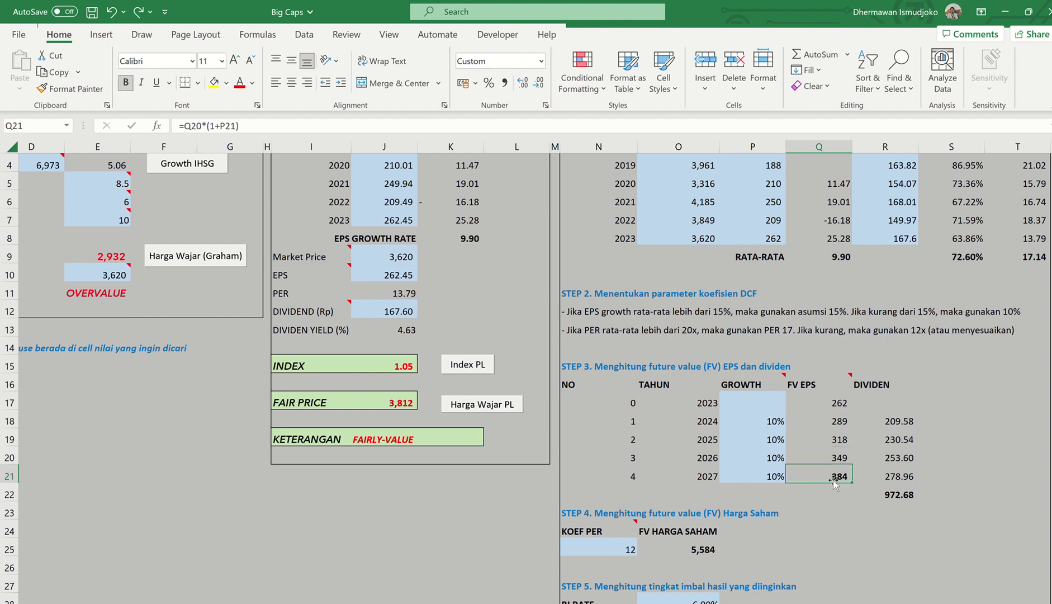
click(903, 421)
double_click(904, 421)
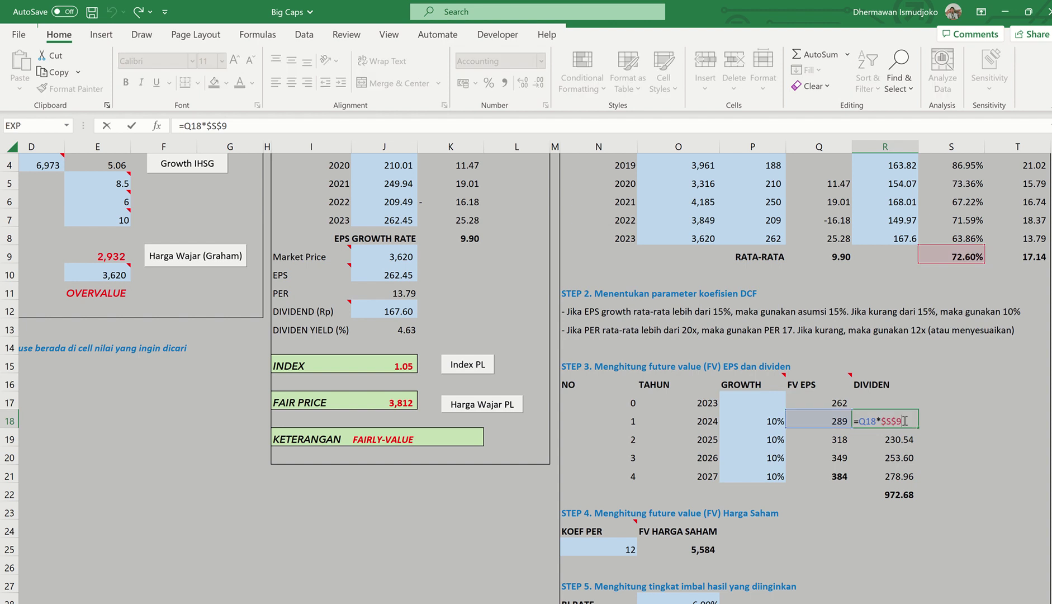
key(Escape)
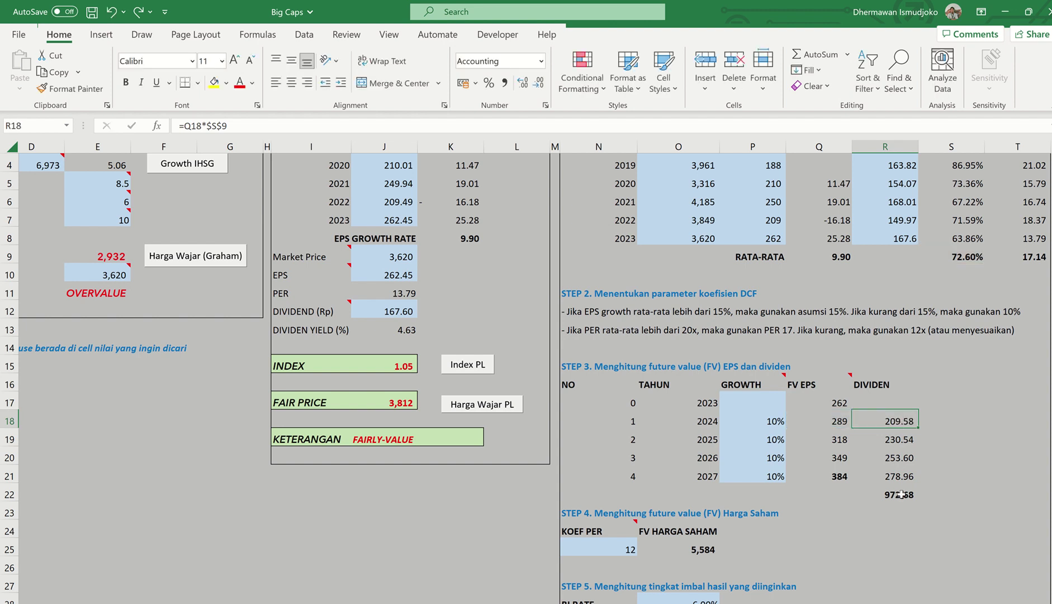
- Check the PER coefficient in Step 4 against TLKM's average PER in Step 1
click(625, 550)
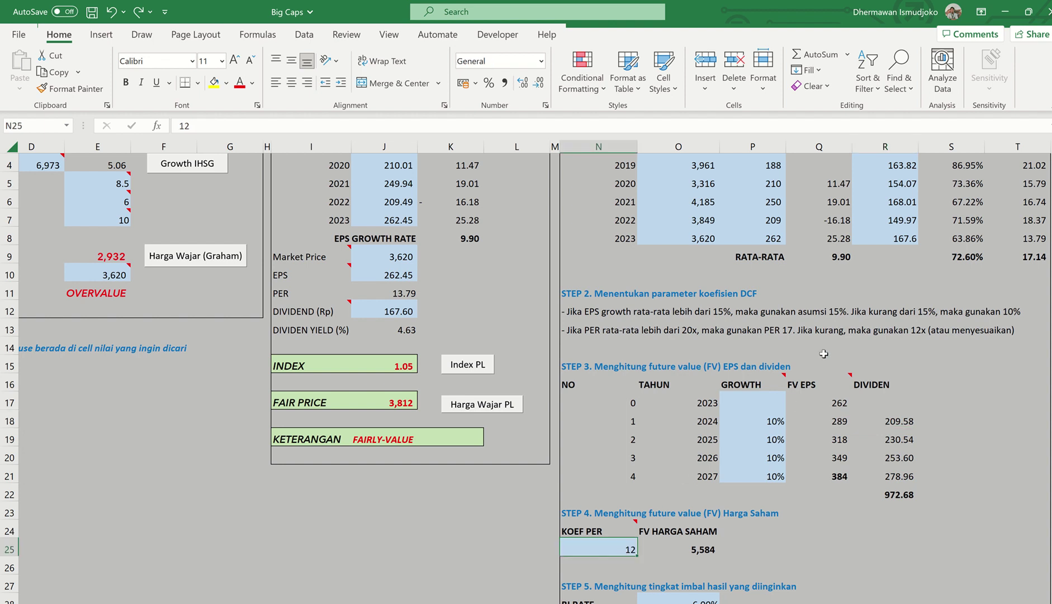
click(1032, 256)
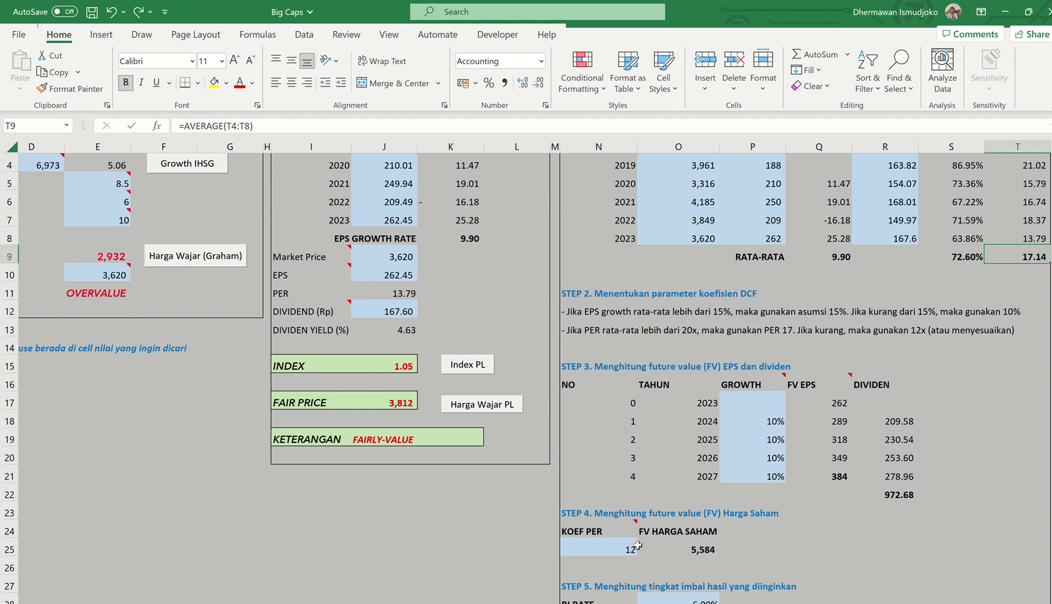
click(620, 545)
- Inspect the BI rate and AAA bond inputs in Step 5 and the share price input beside the present value in Step 6
scroll(678, 543, down, 1)
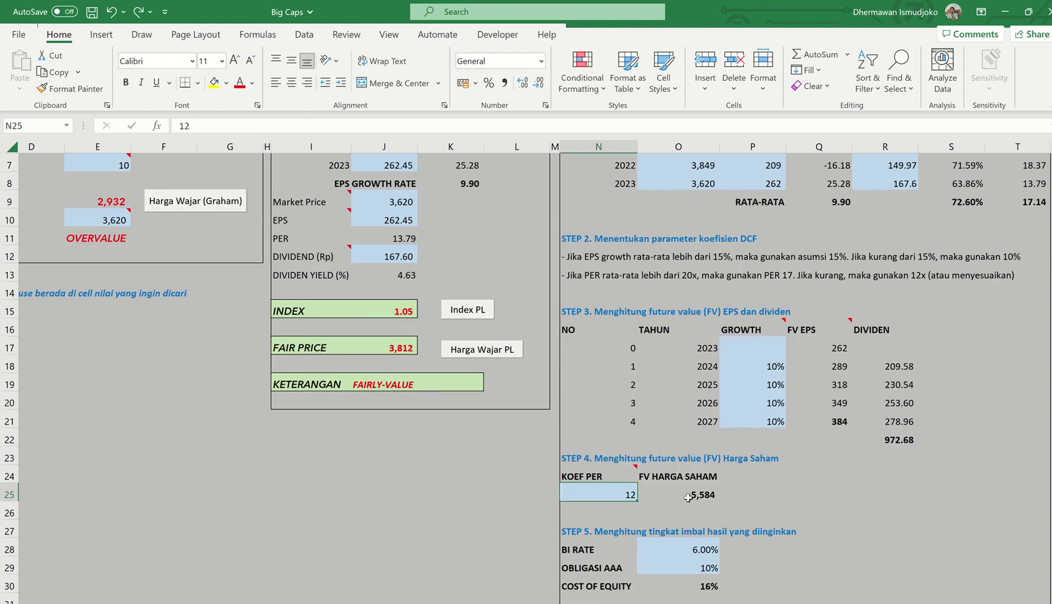
scroll(691, 494, down, 2)
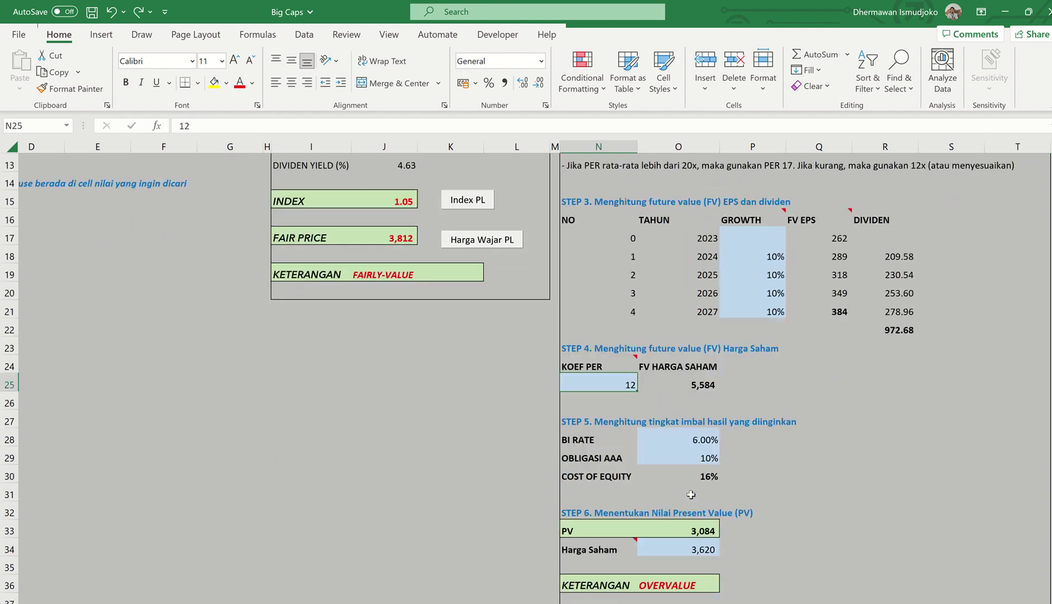
click(705, 443)
click(699, 456)
scroll(700, 447, down, 2)
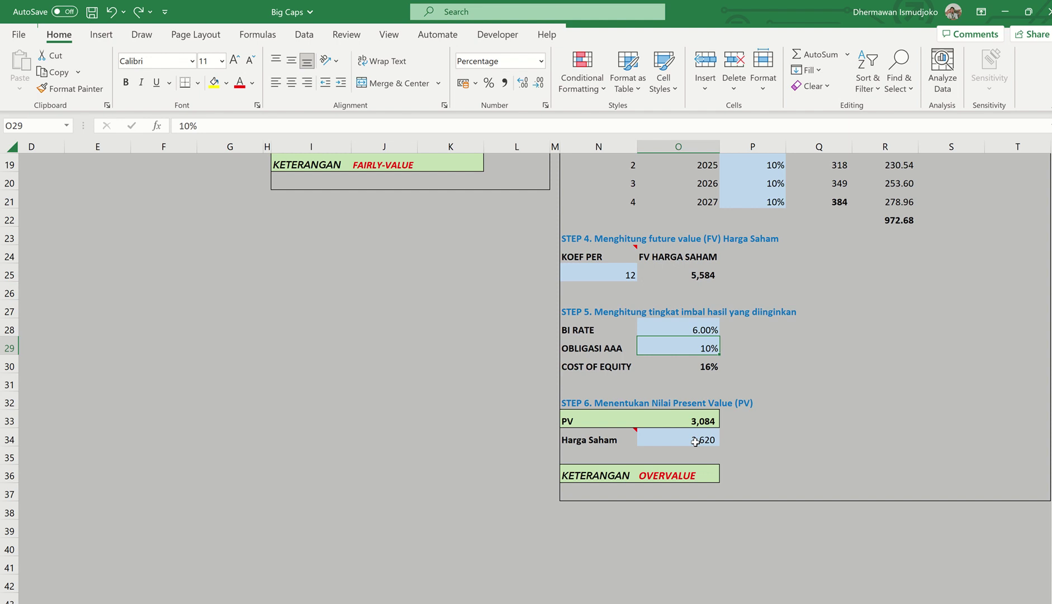
click(695, 441)
- Compare the fair values and margins of safety on the summary sheet, and examine UNVR's 2019–2023 EPS
key(ctrl+Page_Up)
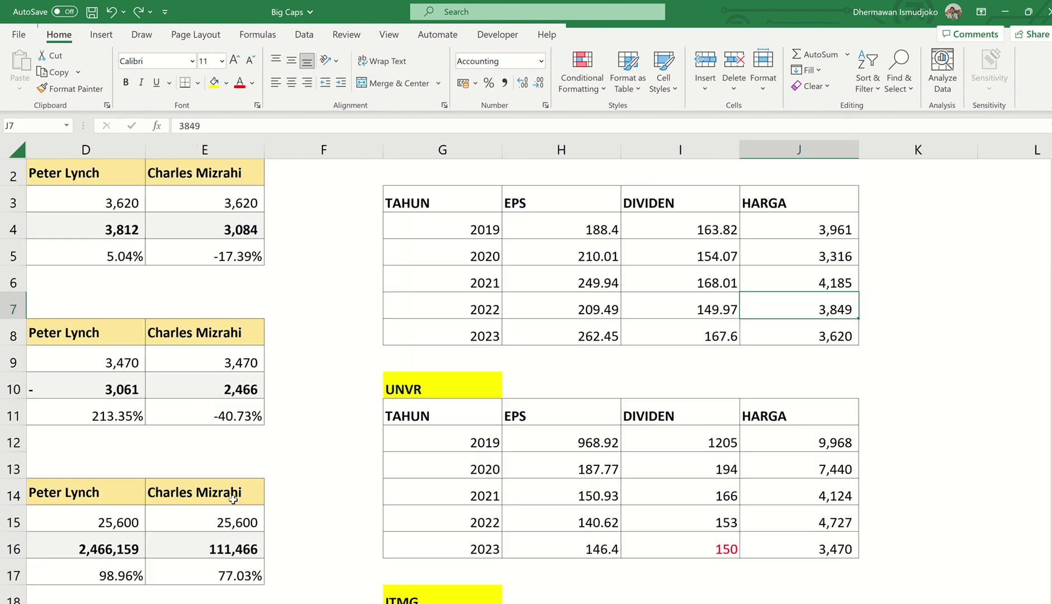
scroll(621, 226, left, 3)
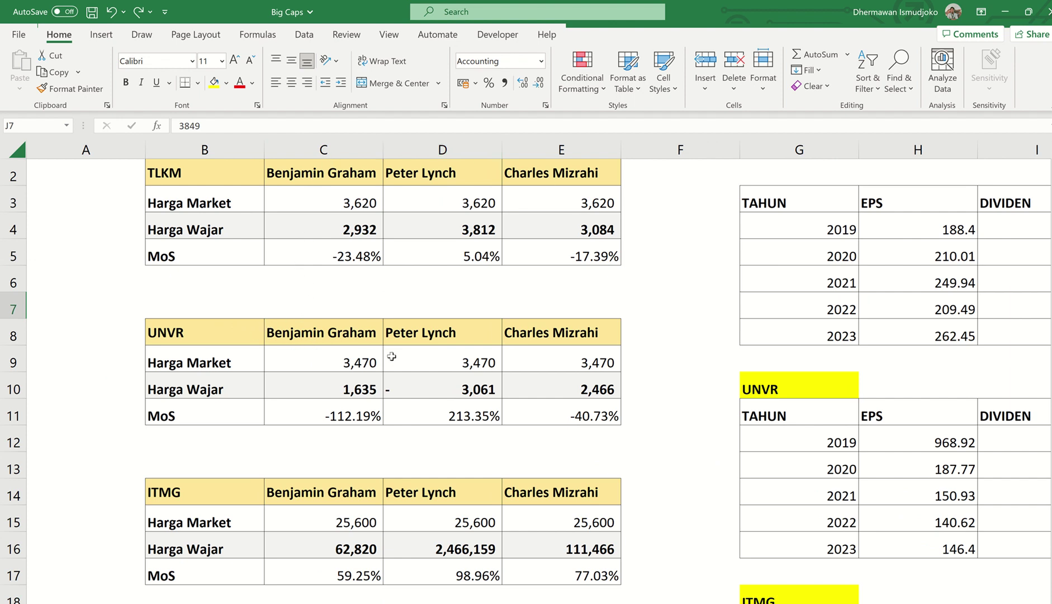
scroll(805, 597, right, 3)
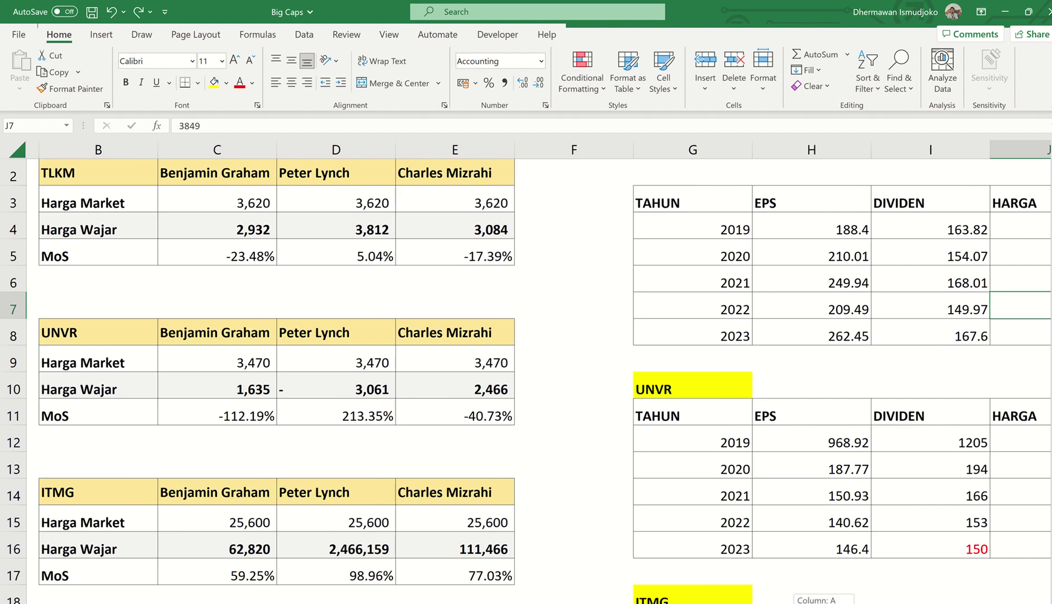
click(778, 443)
click(773, 539)
drag(779, 442, 781, 543)
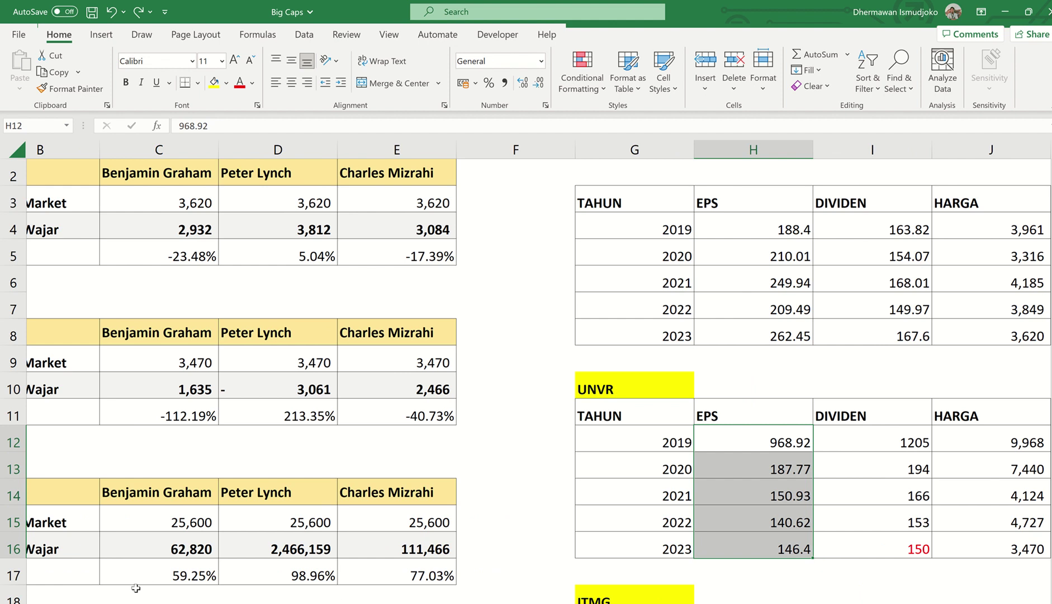
- Show the UNVR valuation sheet and inspect the EPS and market price inputs of its Benjamin Graham valuation
key(ctrl+Page_Down)
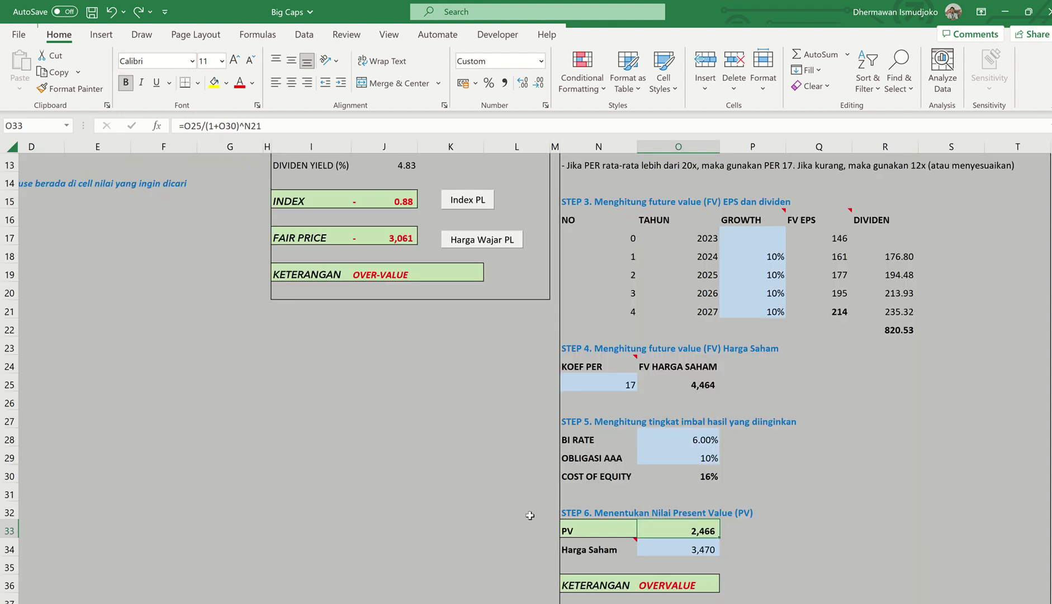
scroll(378, 418, left, 3)
scroll(377, 418, up, 4)
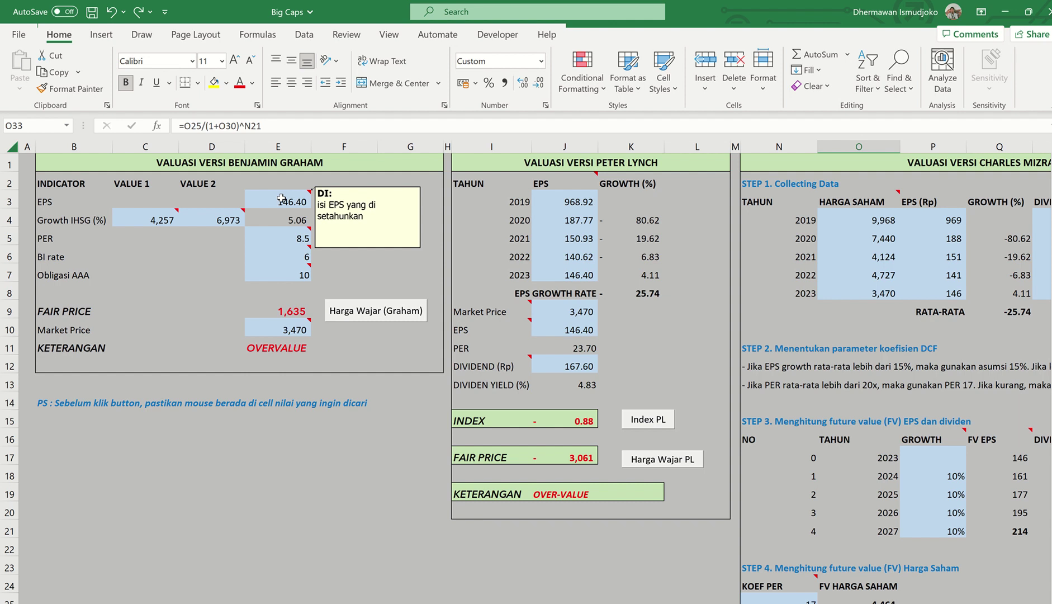
click(282, 198)
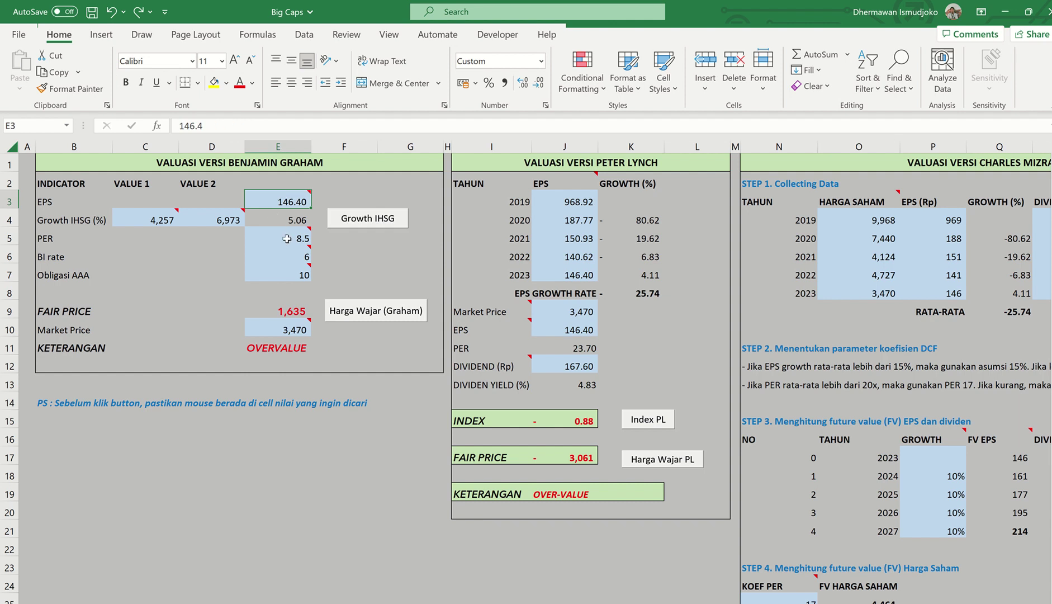
mouse_move(292, 270)
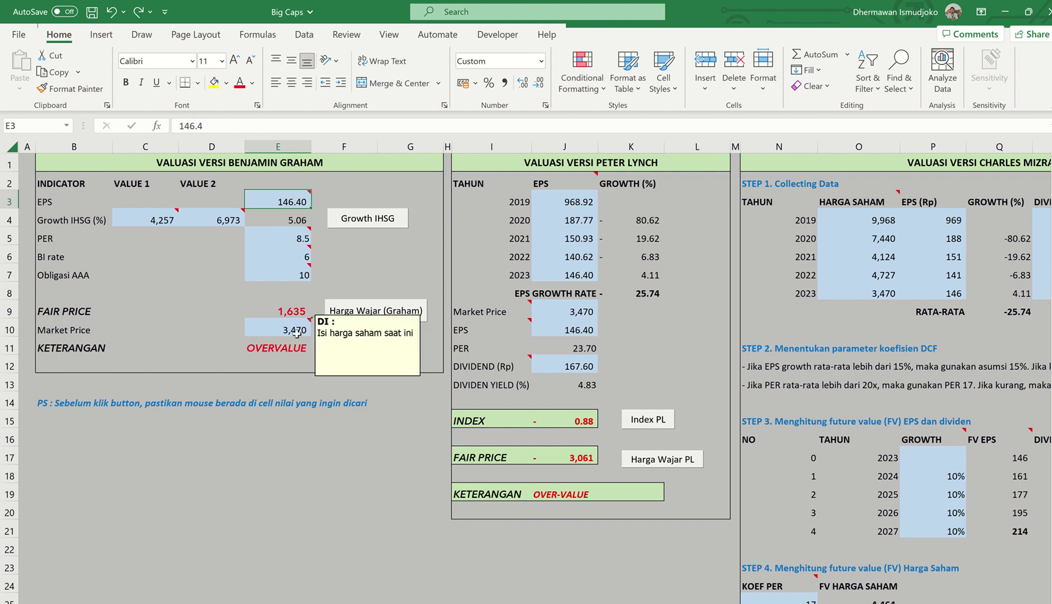
mouse_move(308, 331)
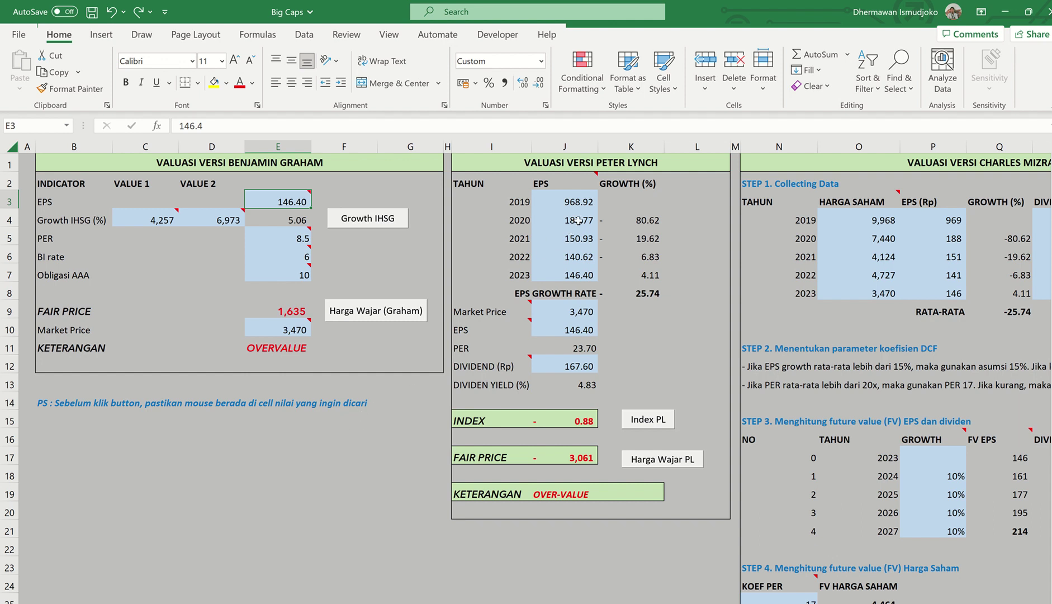
- Inspect UNVR's 2019–2023 EPS inputs in the Peter Lynch valuation, year by year
drag(575, 202, 575, 271)
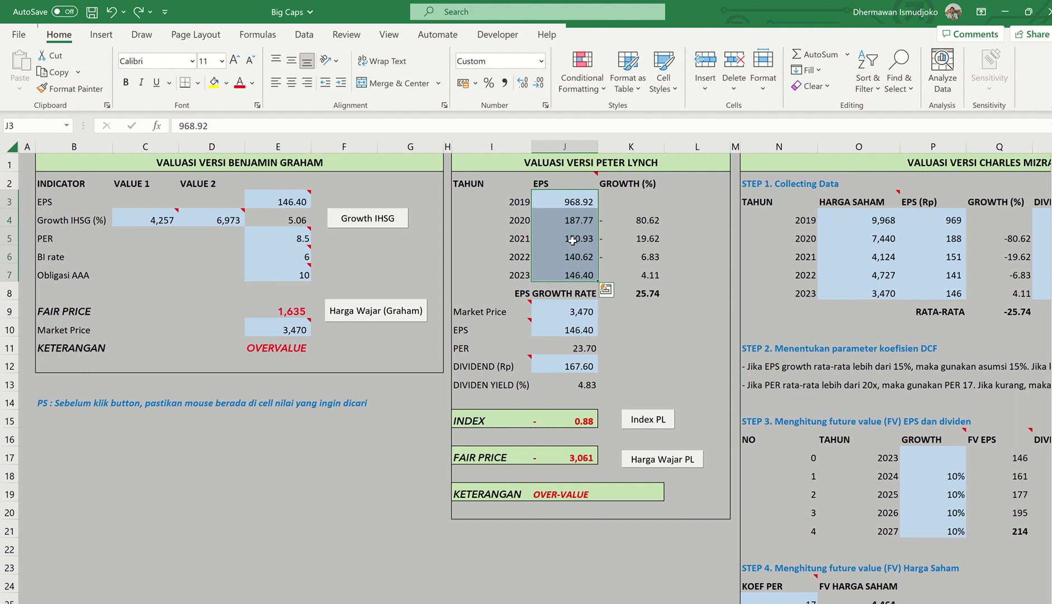
click(579, 201)
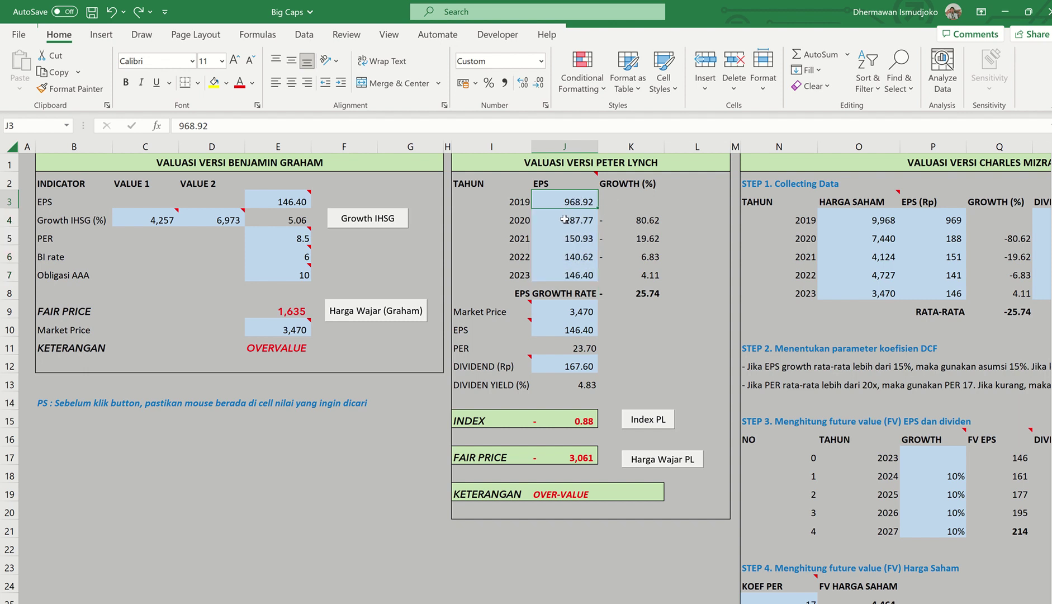
click(566, 220)
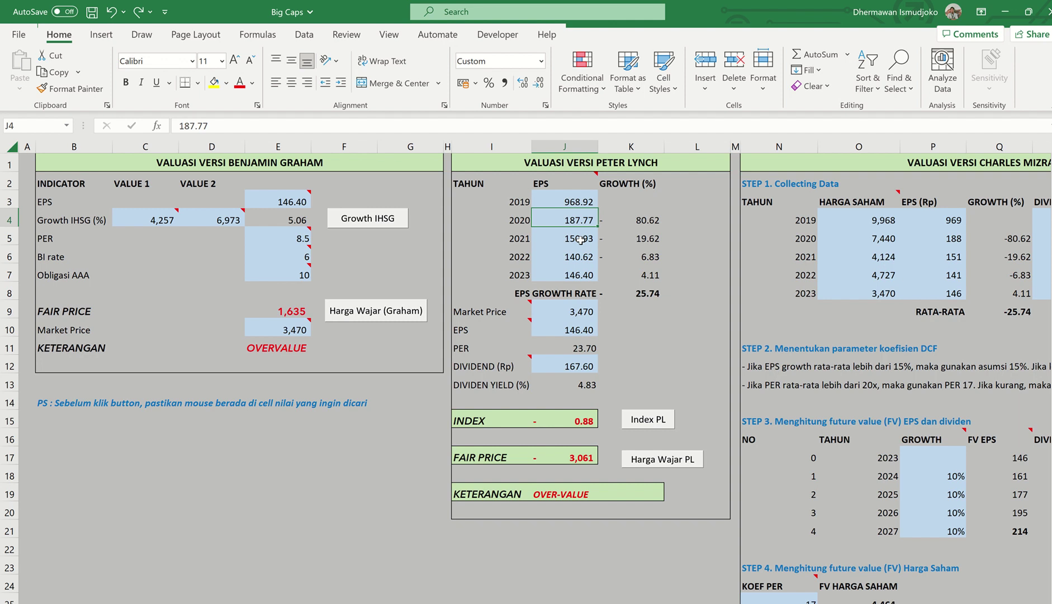
click(580, 239)
click(585, 256)
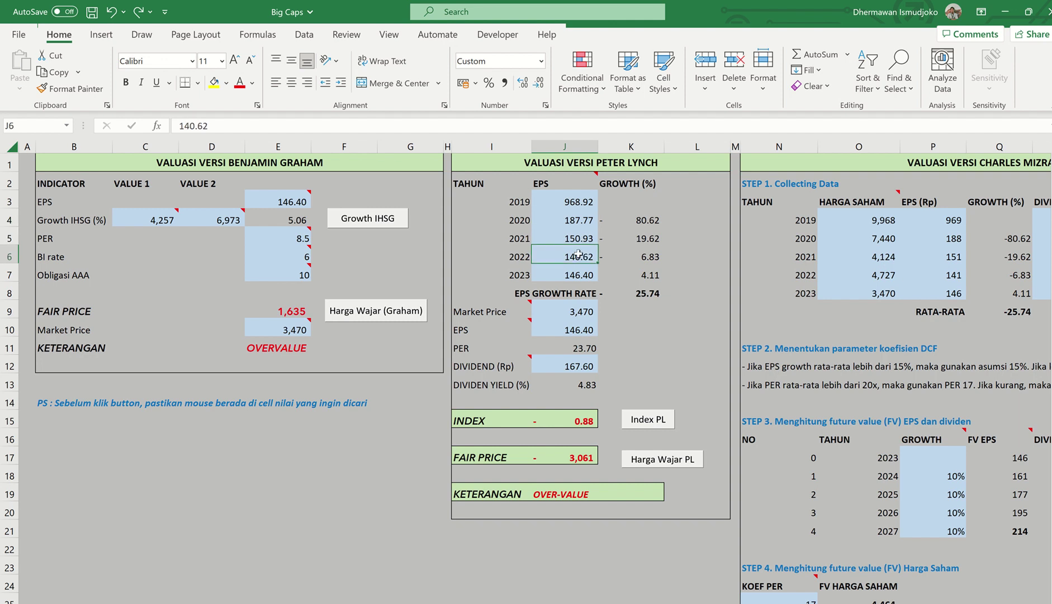
click(577, 274)
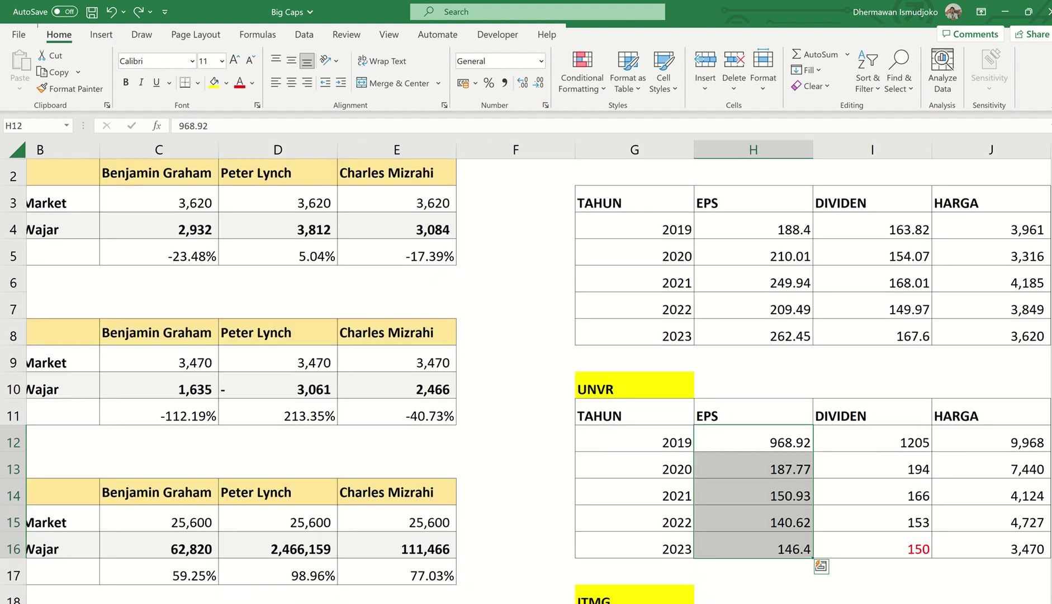
- On the summary sheet, examine UNVR's 2022 and 2023 dividends and compare the 2023 dividend with that year's EPS
scroll(539, 371, right, 2)
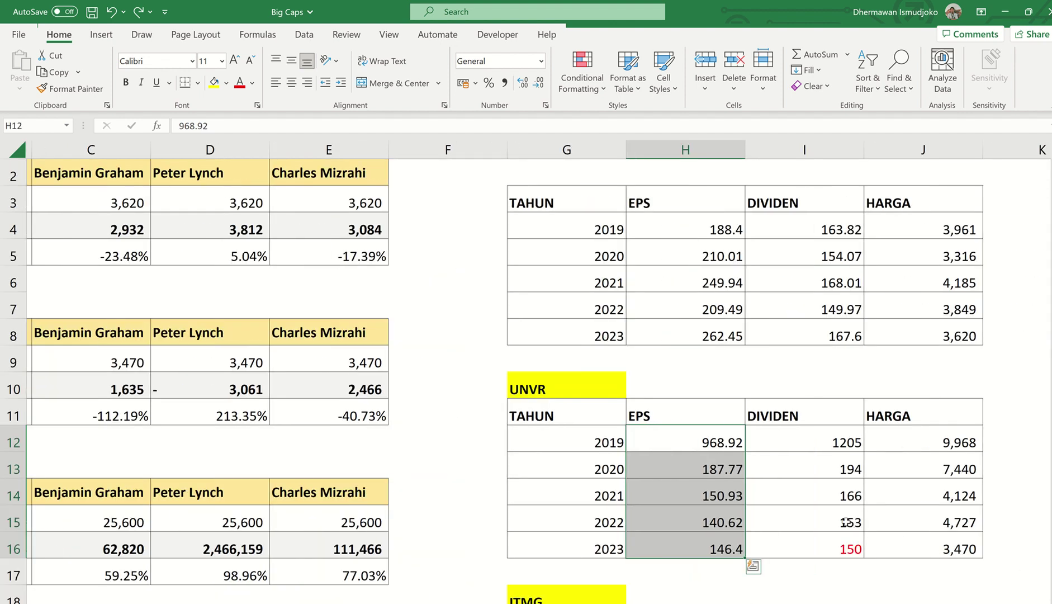
click(840, 543)
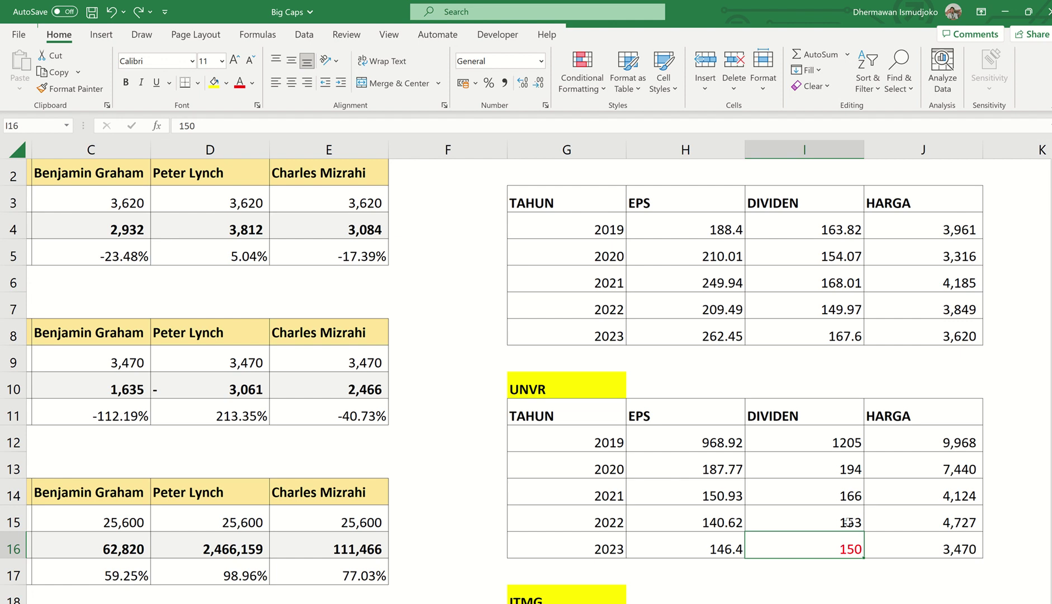
click(847, 522)
click(841, 549)
click(711, 547)
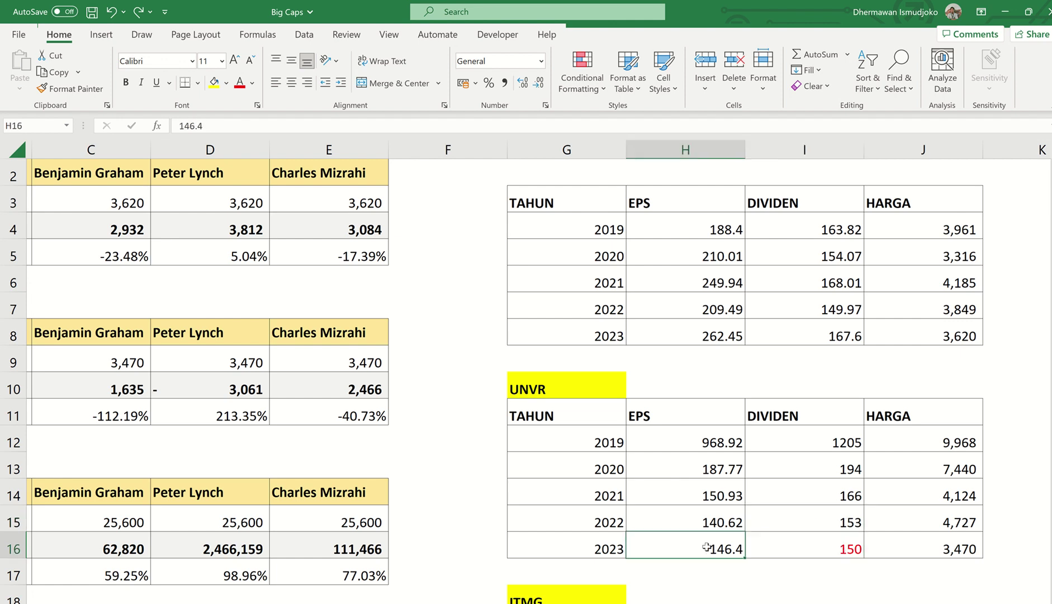
click(795, 549)
click(721, 550)
click(747, 551)
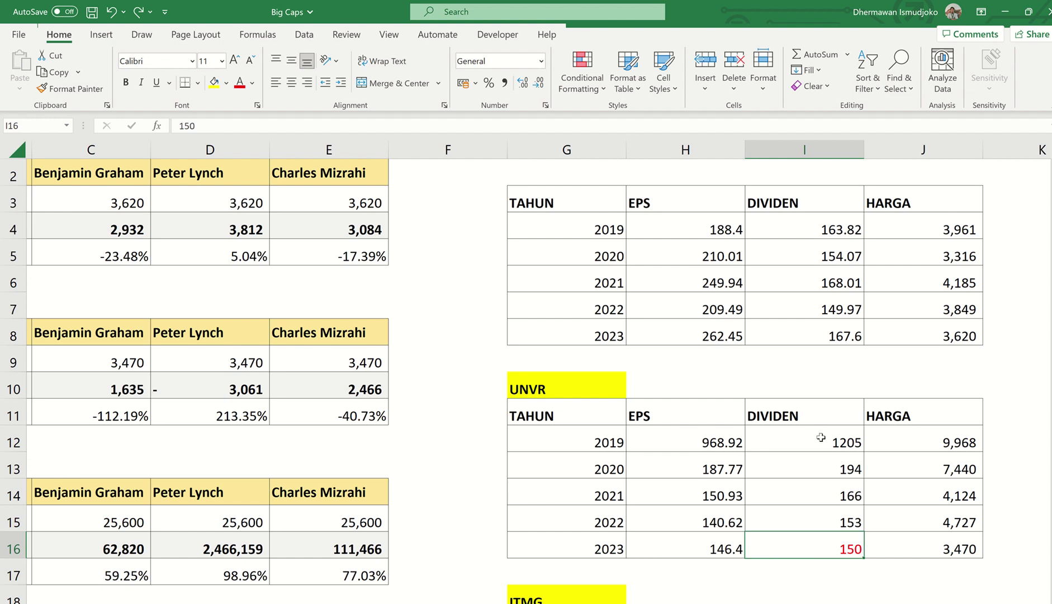
- Compare UNVR's dividend with its EPS for each year from 2019 to 2022, ending on the 2023 dividend
click(819, 438)
click(706, 441)
click(819, 460)
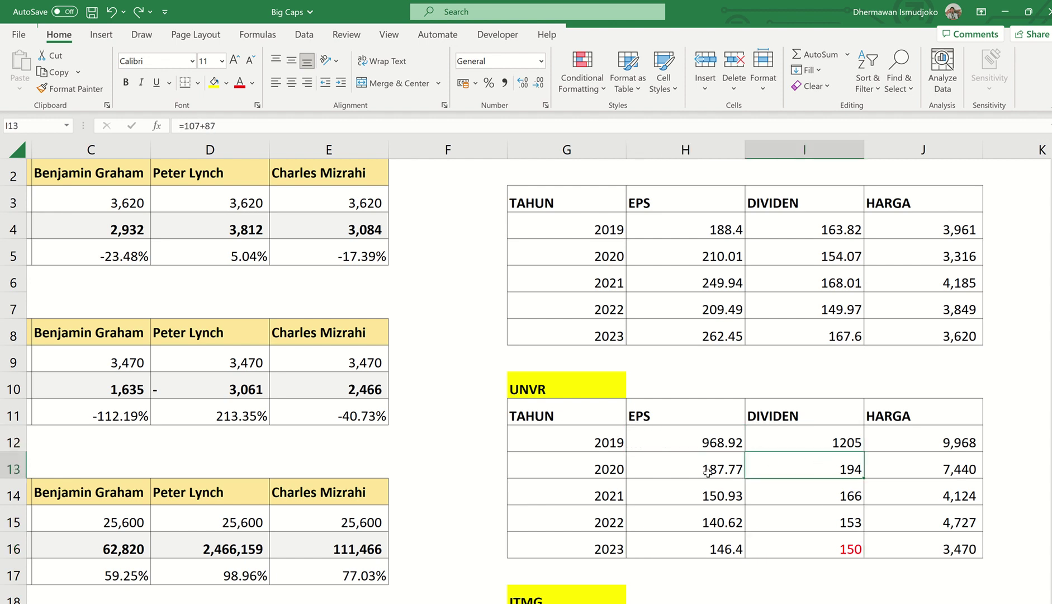
click(707, 472)
click(819, 495)
click(739, 494)
click(822, 512)
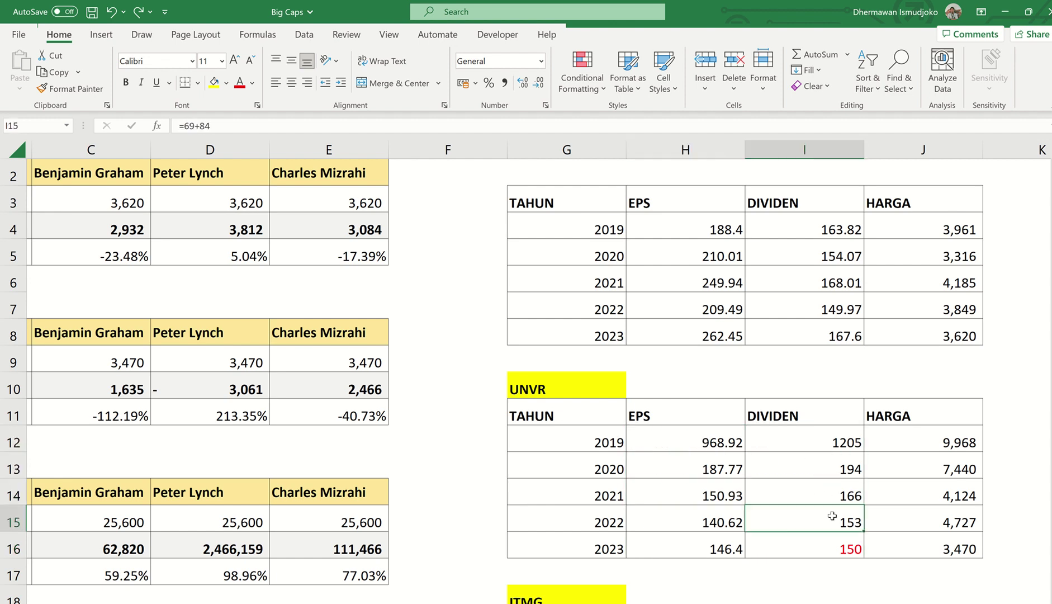
click(727, 518)
click(818, 552)
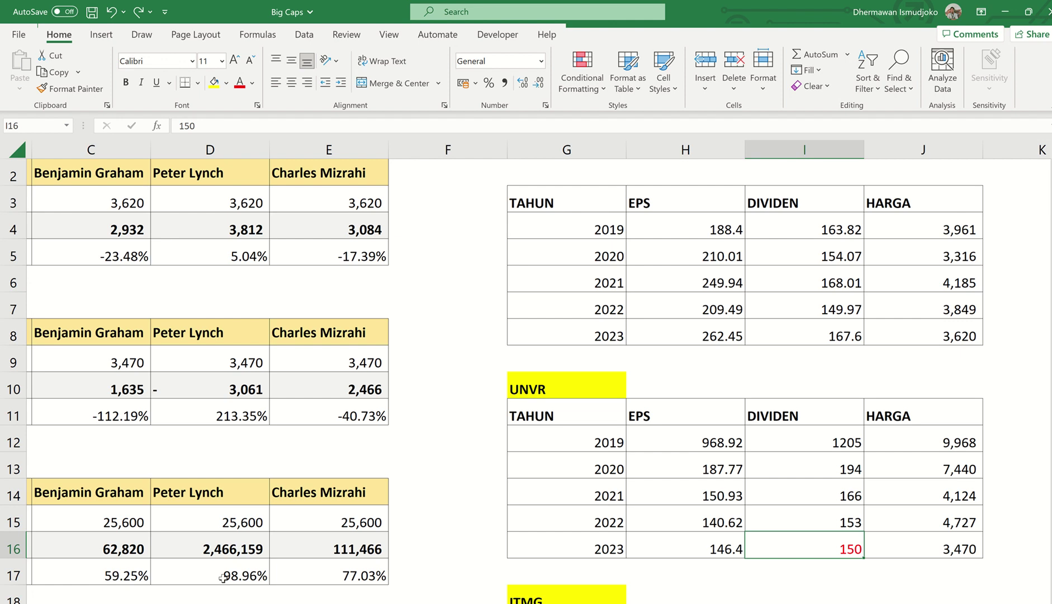
- Set the dividend in UNVR's Peter Lynch valuation to 150 and inspect the EPS growth rate and fair price formulas
key(ctrl+Page_Up)
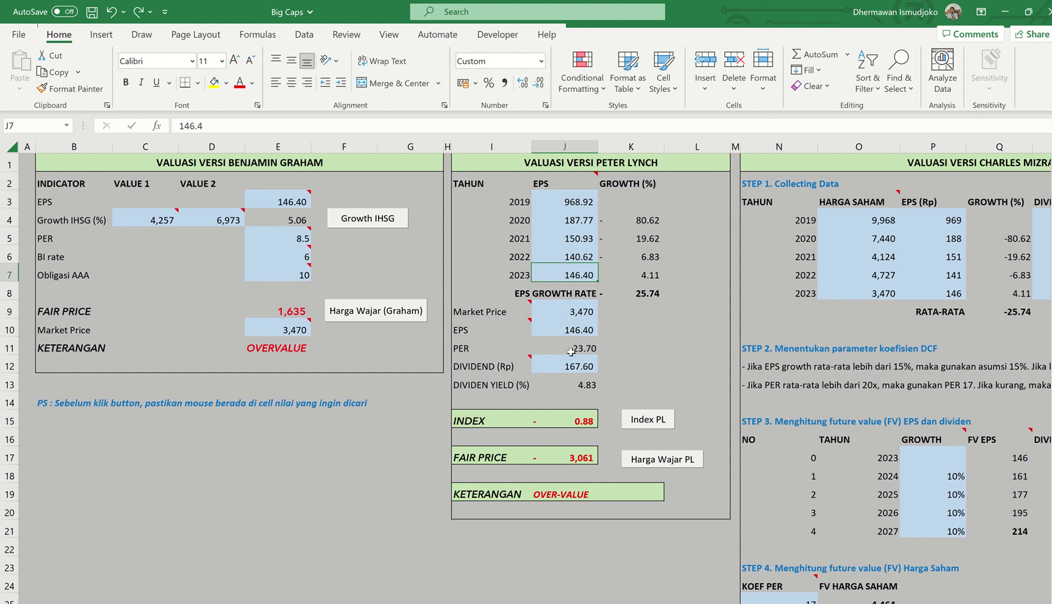
click(583, 368)
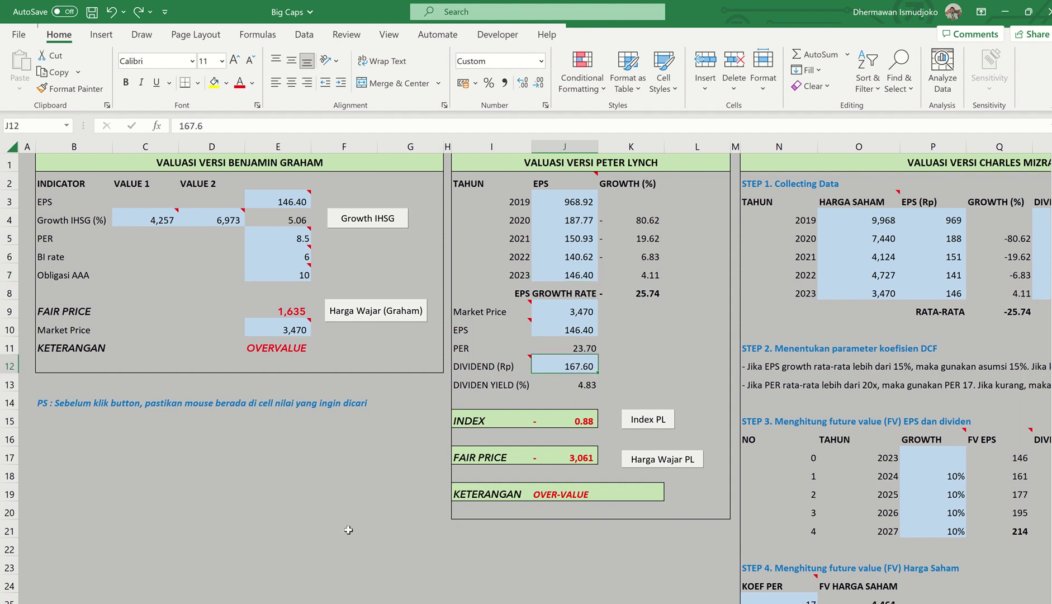
text(15)
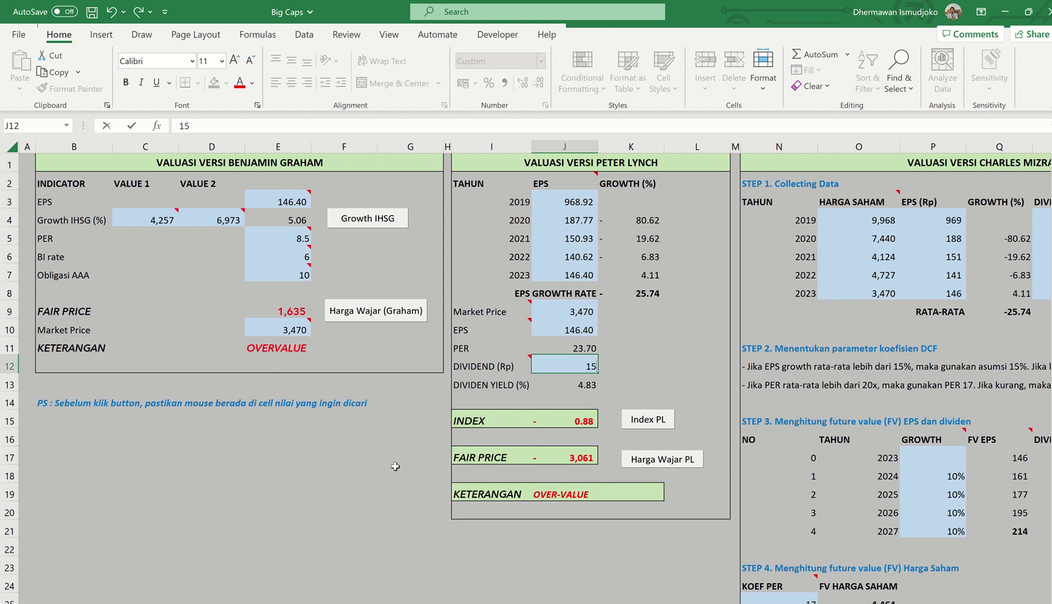
text(0)
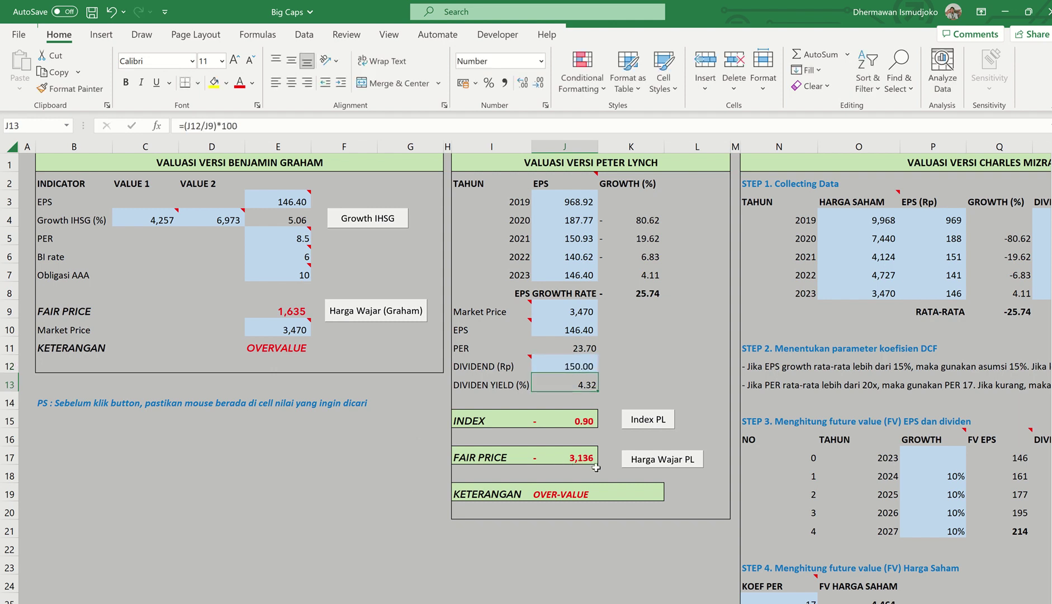
click(645, 298)
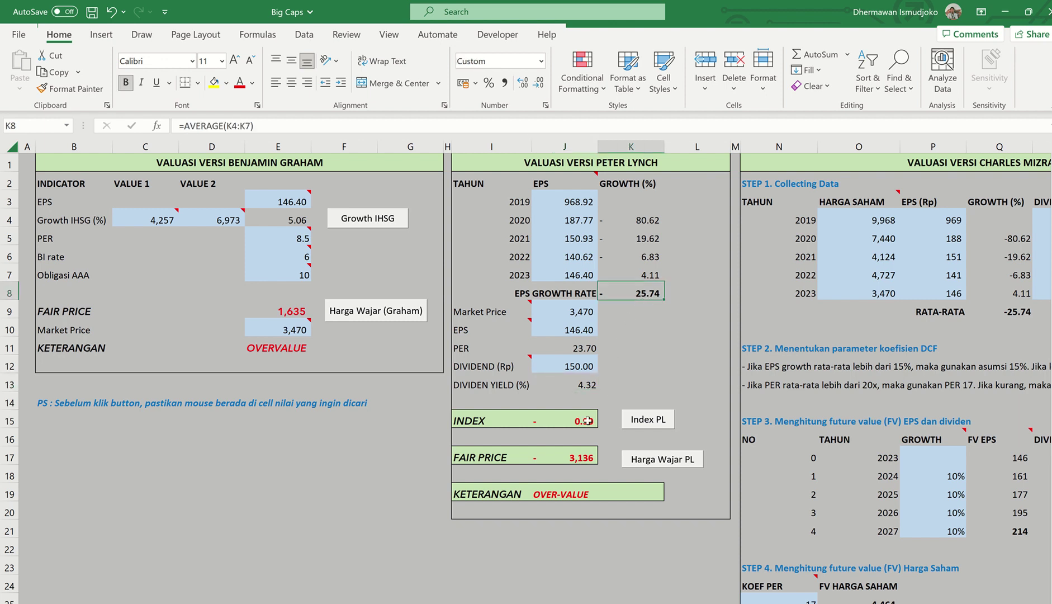
click(553, 457)
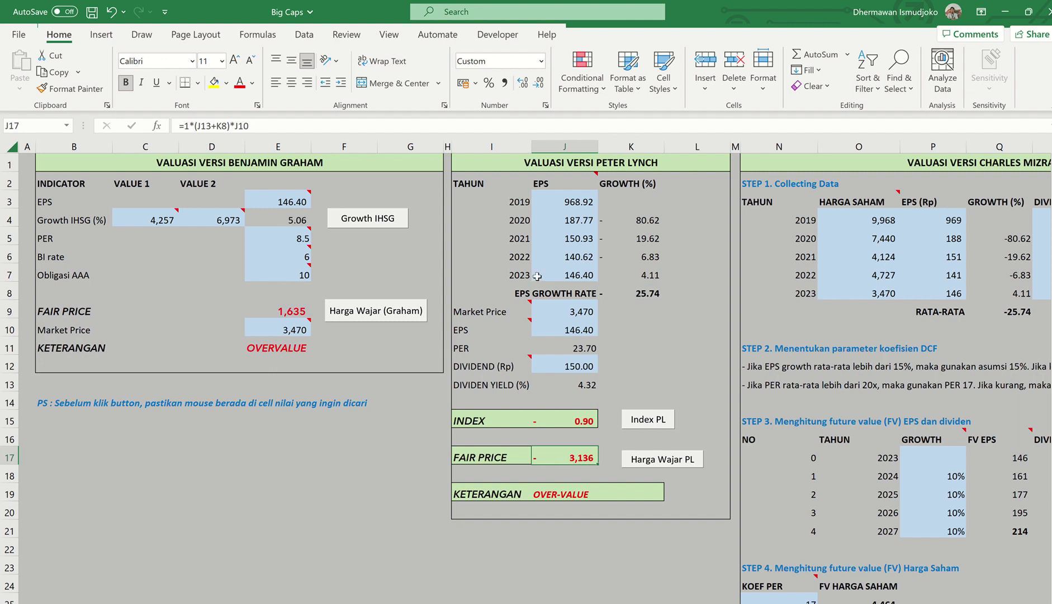
drag(584, 202, 582, 252)
key(Delete)
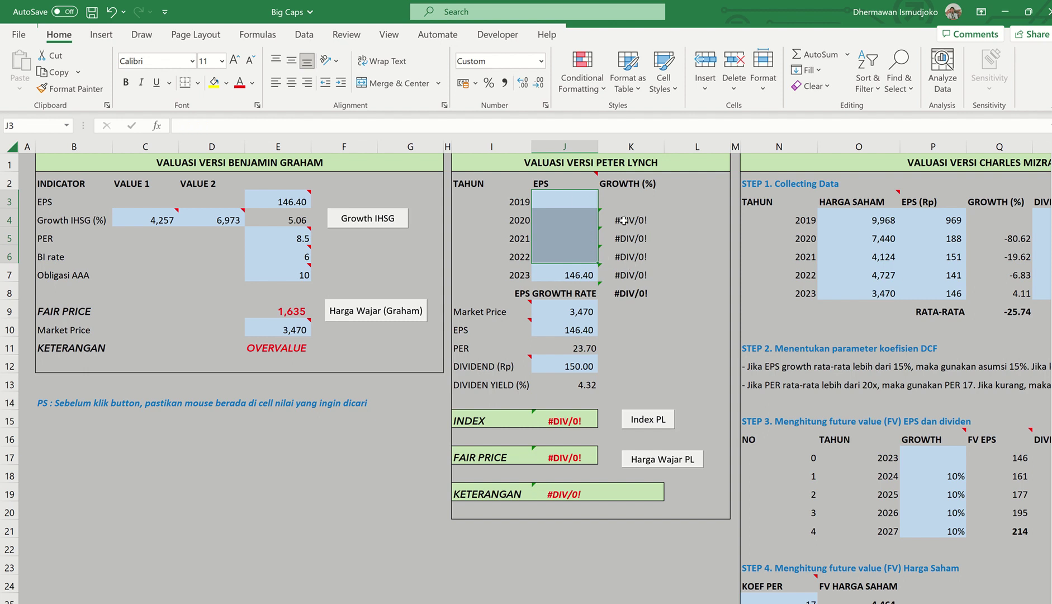
drag(623, 220, 625, 245)
key(Delete)
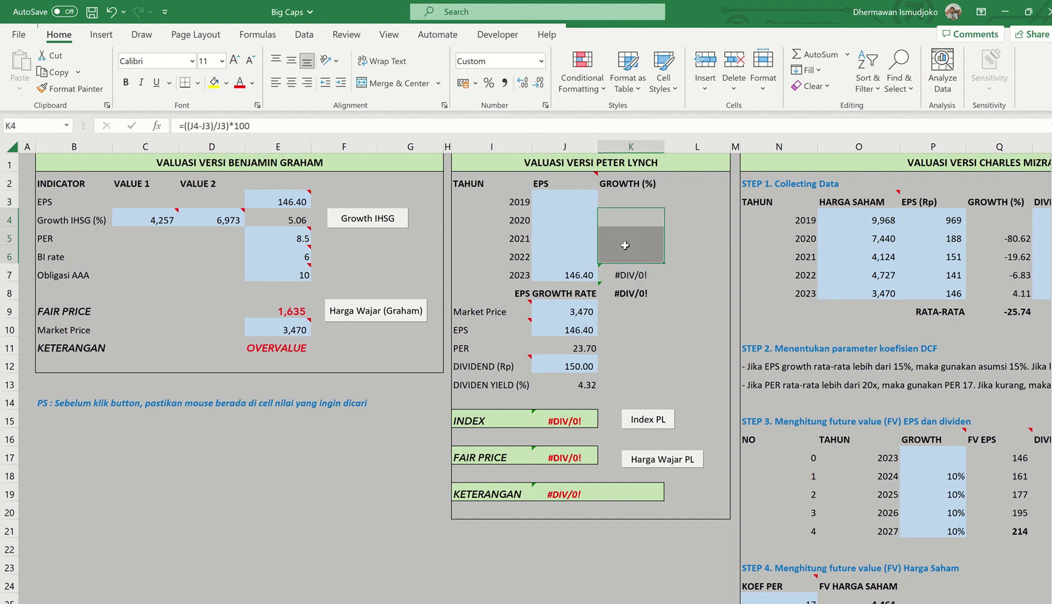
key(ctrl+z)
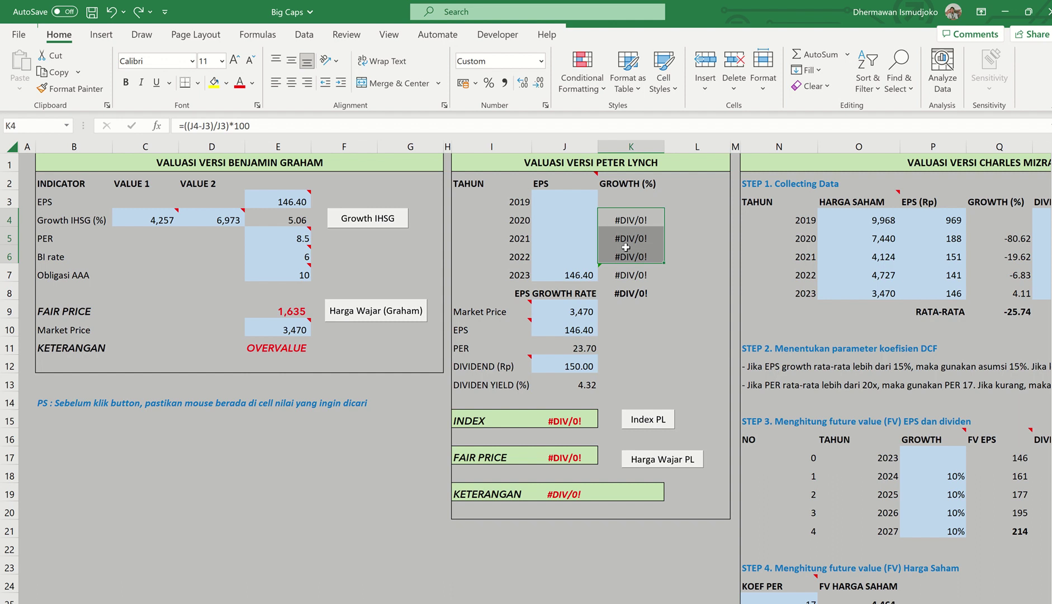
key(ctrl+z)
- Clear the 2019–2021 EPS values and the 2020–2022 growth formulas in UNVR's Peter Lynch valuation
click(575, 204)
drag(576, 217, 577, 239)
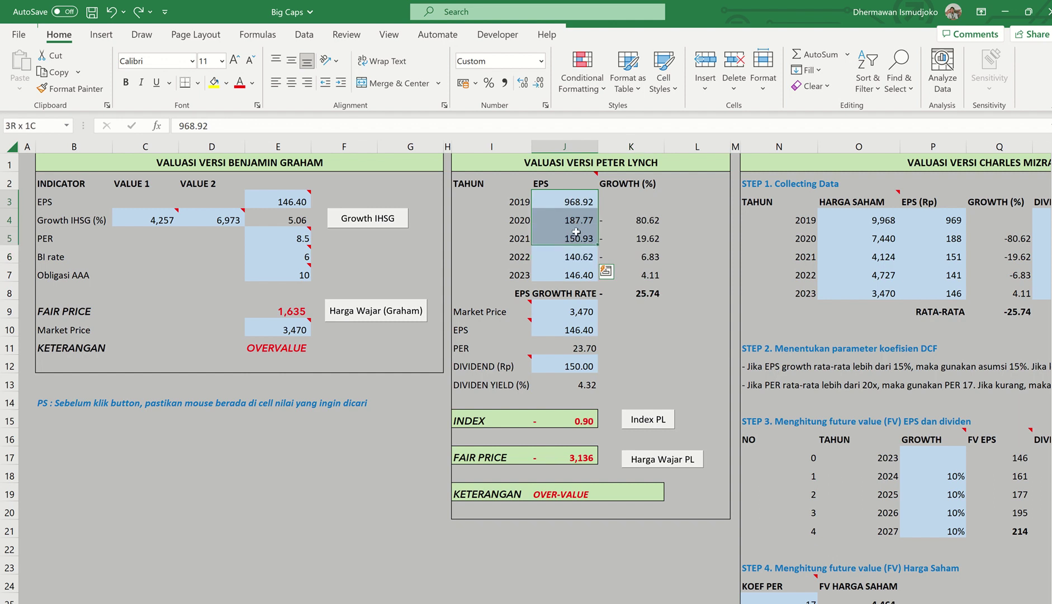
key(Delete)
click(635, 221)
shift+click(631, 237)
key(Delete)
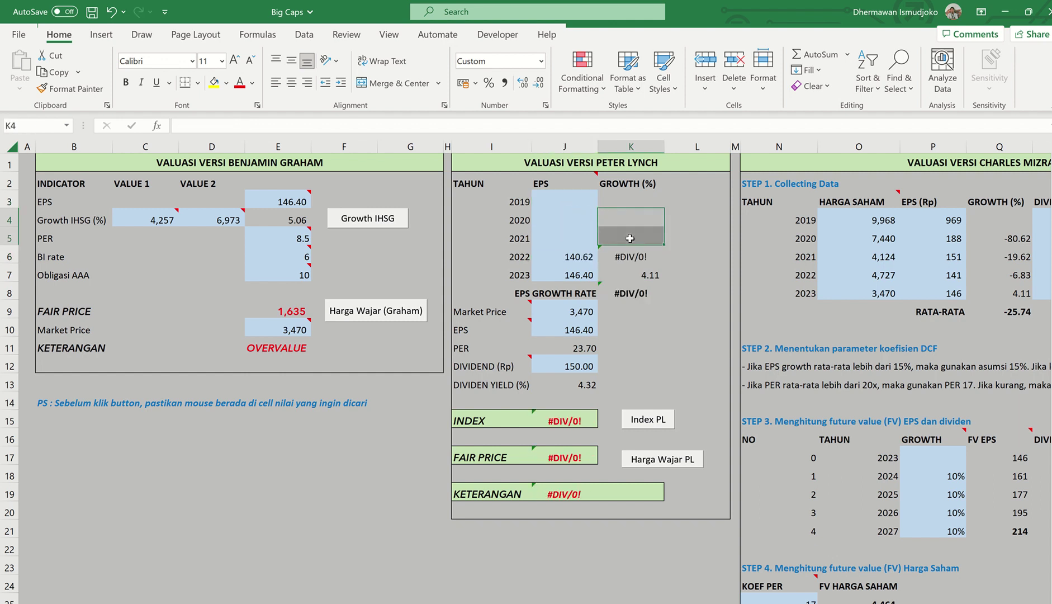
click(632, 255)
key(Delete)
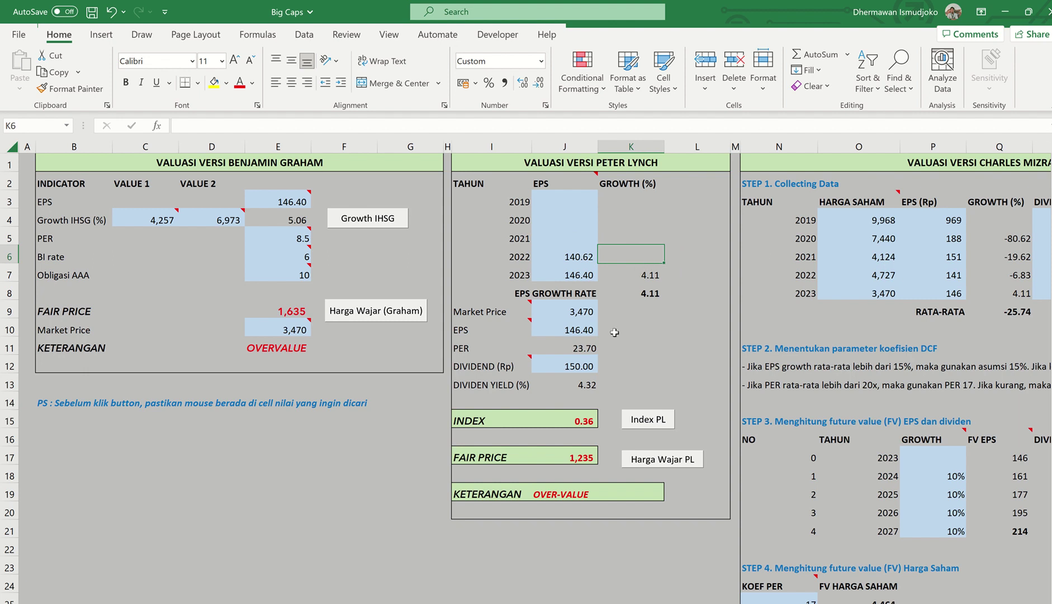
- Copy the Peter Lynch fair price and paste it as a value into UNVR's Peter Lynch fair value on the summary sheet
right_click(579, 458)
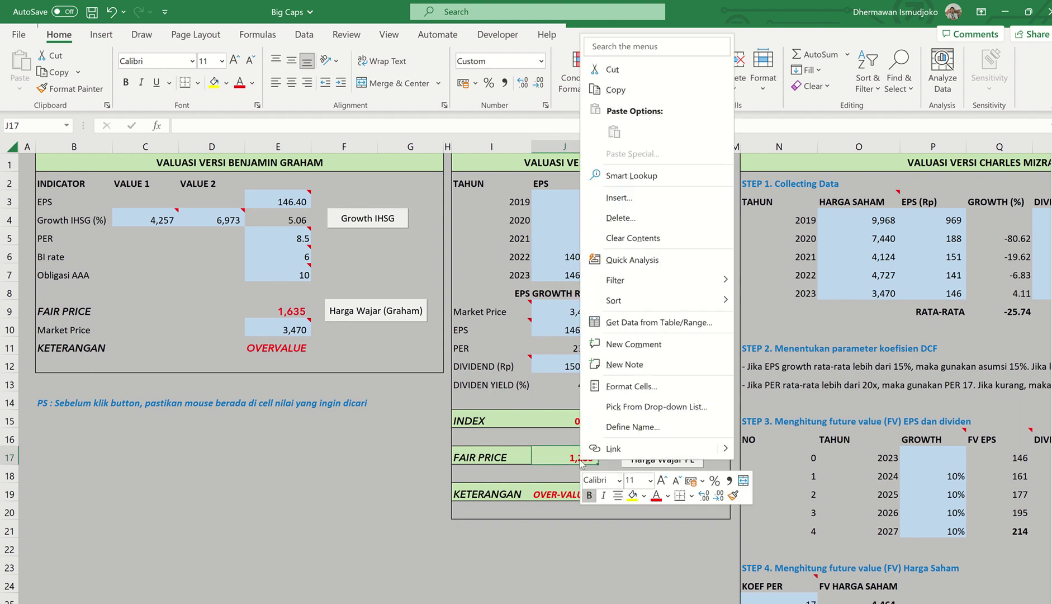
click(609, 90)
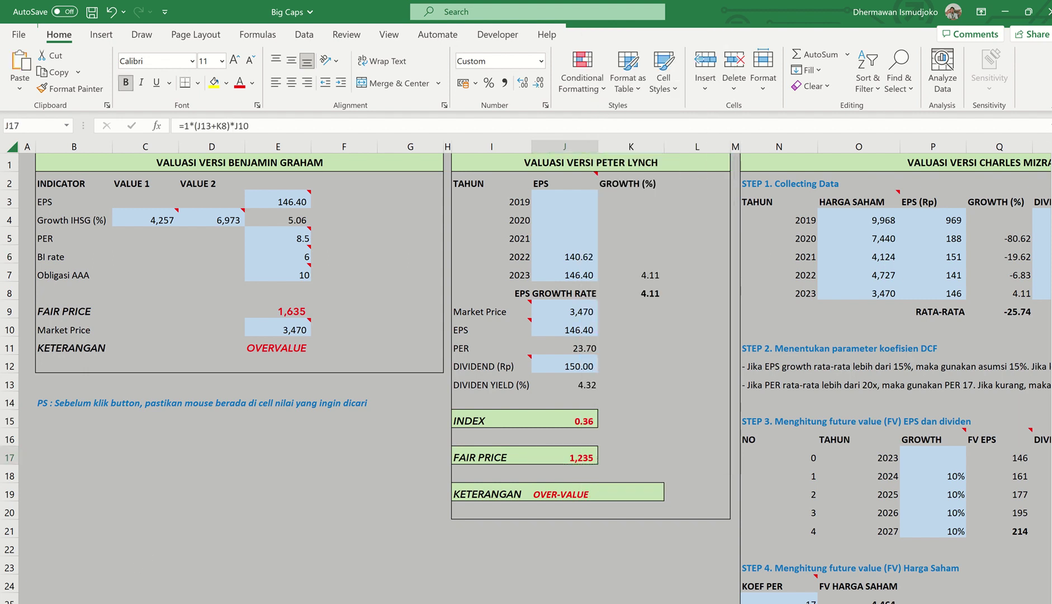
key(ctrl+Page_Down)
right_click(205, 393)
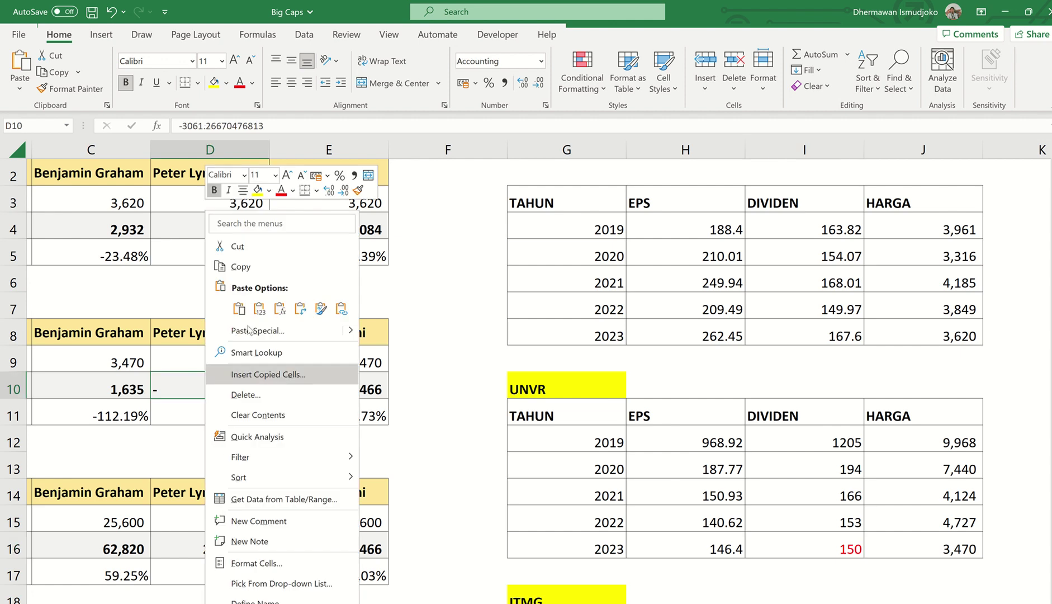
click(261, 308)
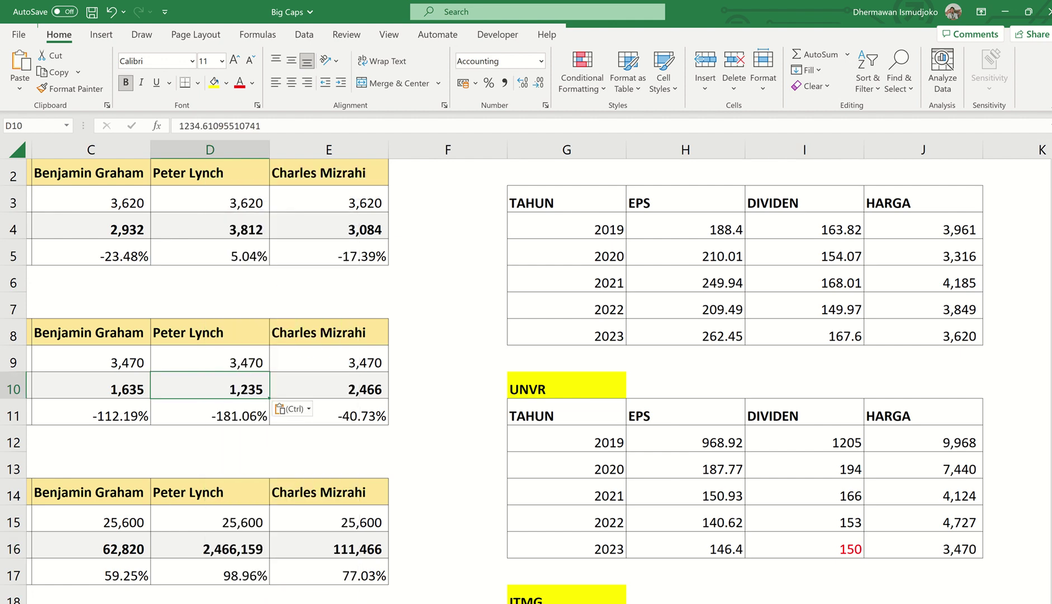
- Return to UNVR's valuation sheet and inspect the share prices, EPS and average growth in Step 1 of the Charles Mizrahi valuation
key(ctrl+Page_Up)
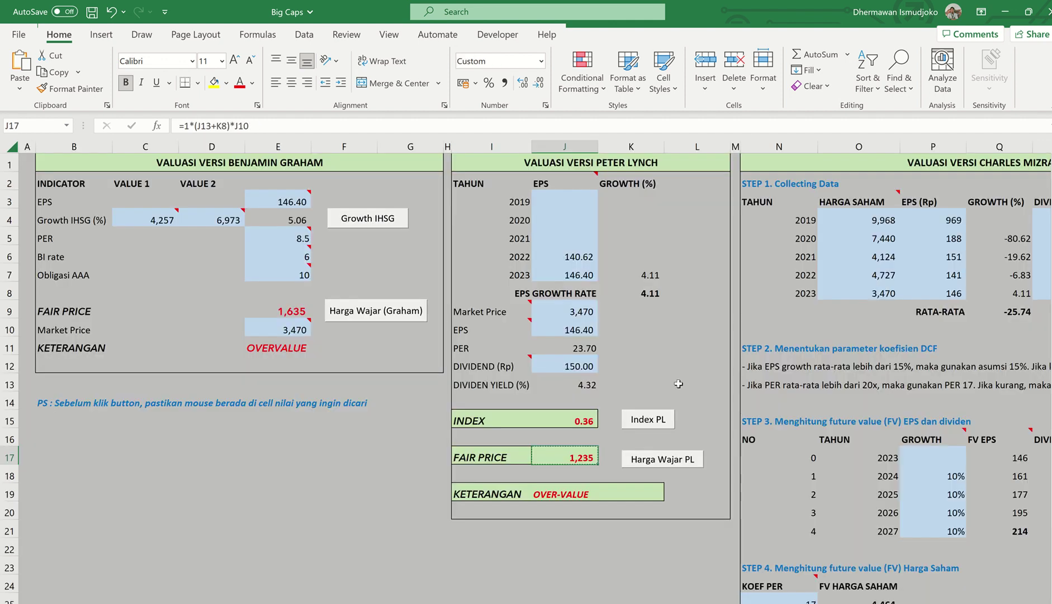
scroll(973, 523, right, 3)
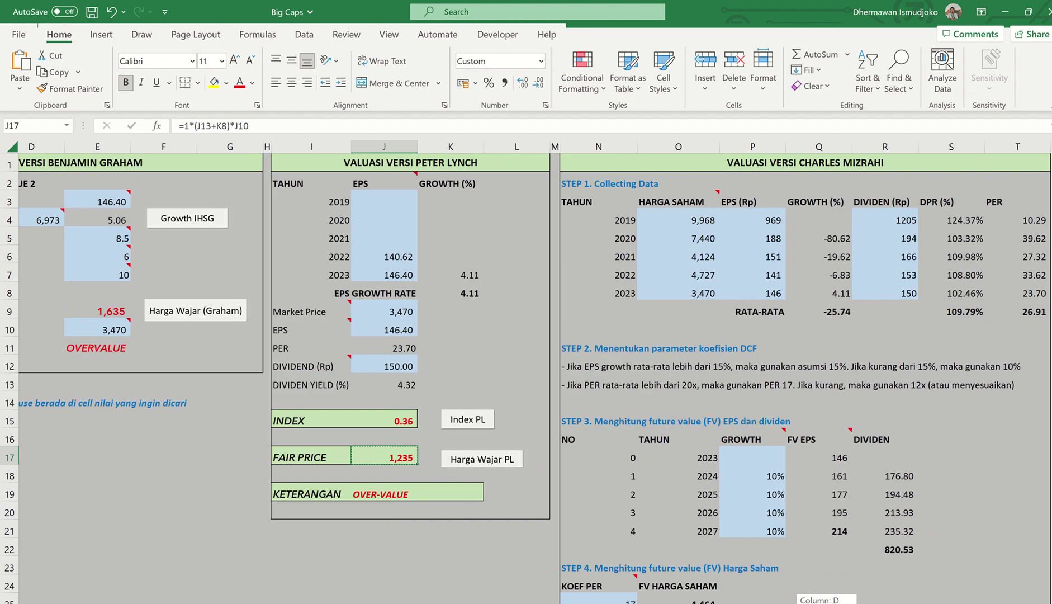
drag(688, 220, 692, 289)
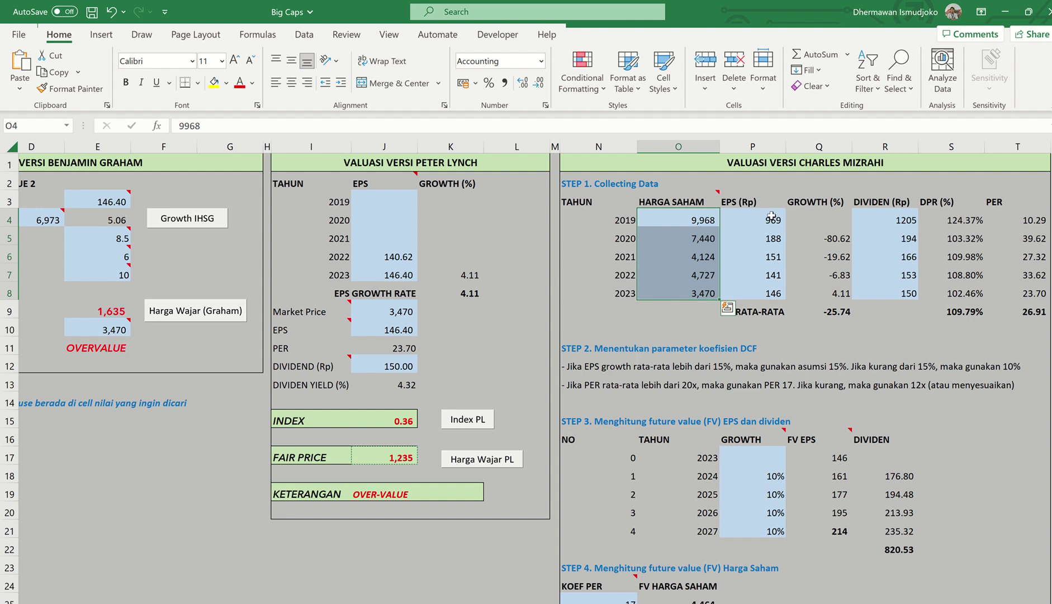
drag(771, 220, 767, 292)
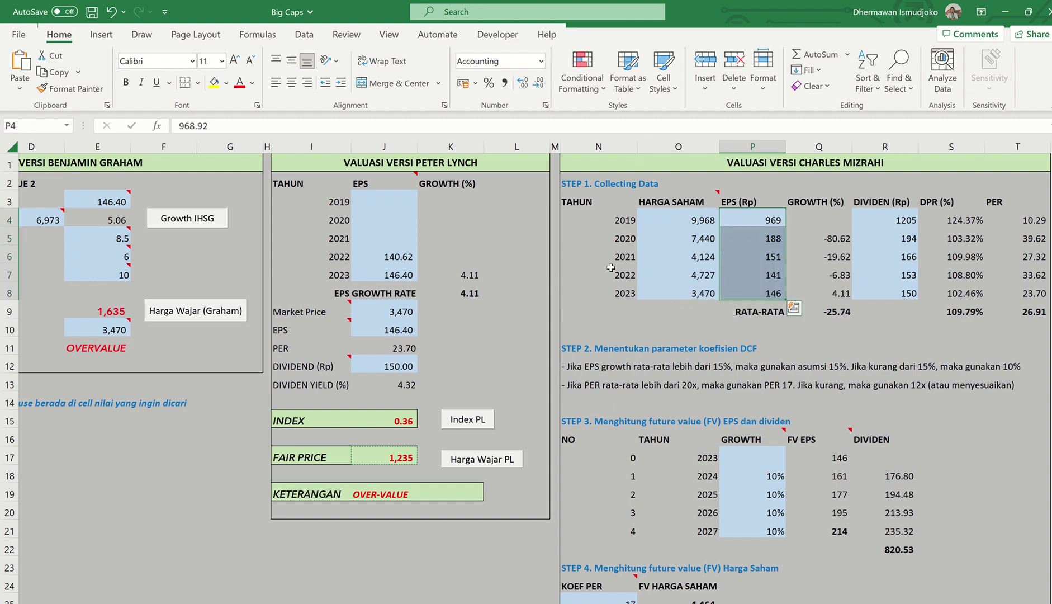
click(836, 314)
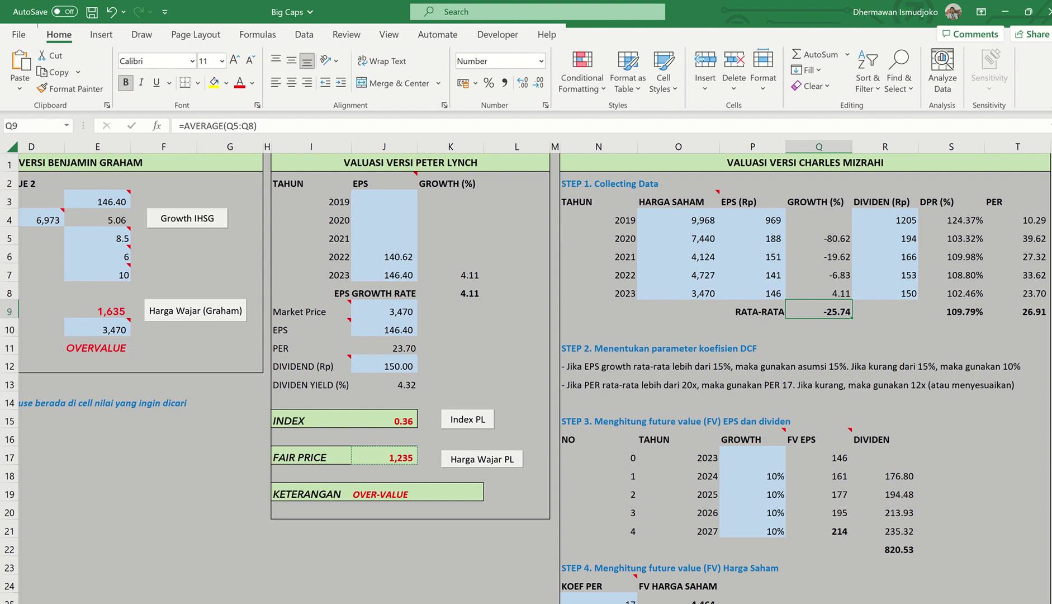
- Check UNVR's average PER in Step 1 and the 2024 growth assumption in Step 3 of the Charles Mizrahi valuation
scroll(1026, 583, right, 2)
scroll(950, 453, right, 1)
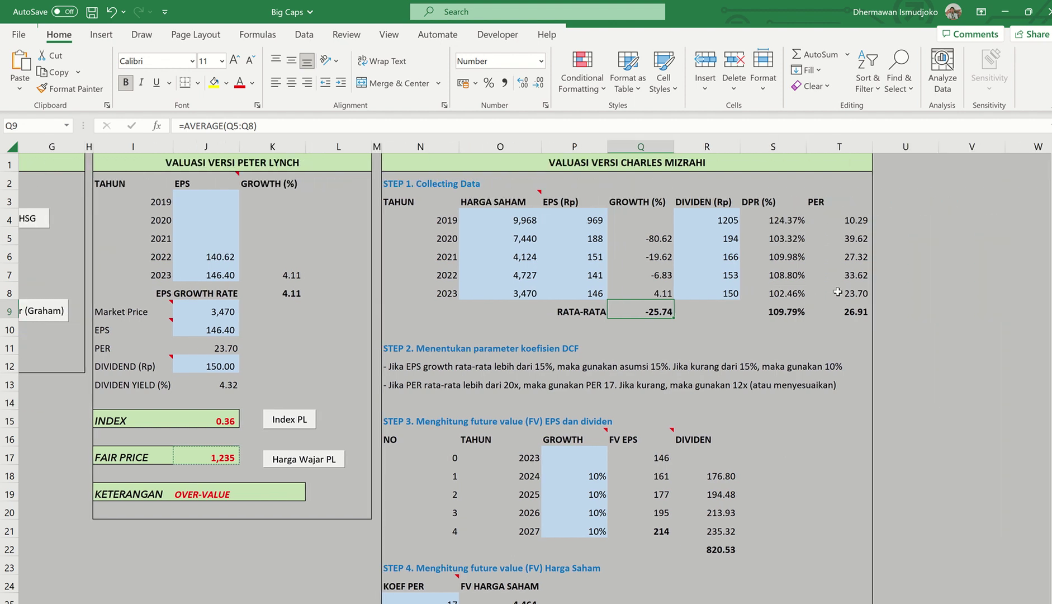
click(593, 476)
scroll(593, 477, down, 1)
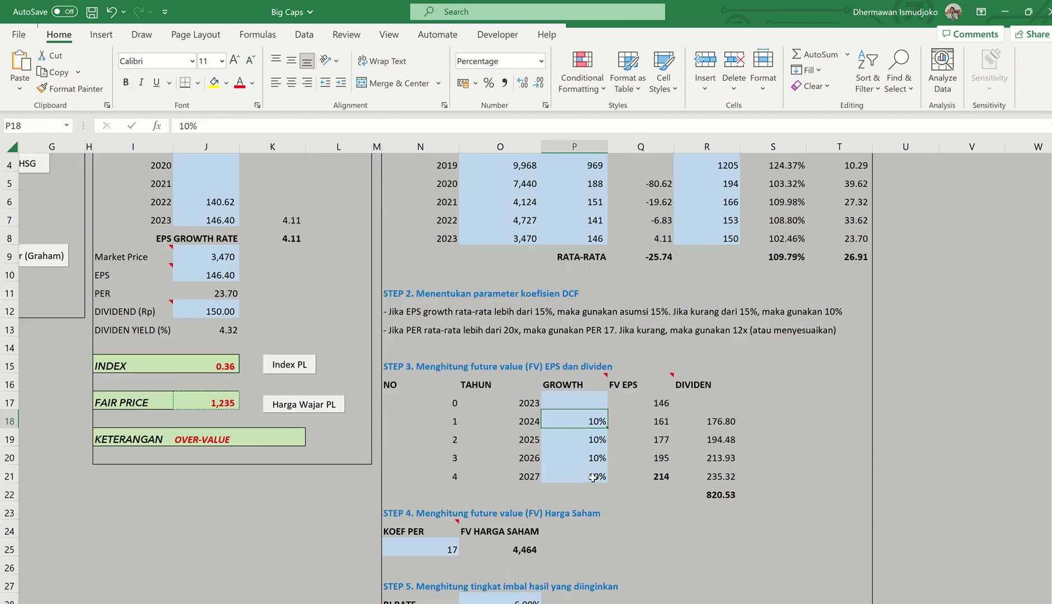
- Check the PER coefficient in Step 4 and the present value in Step 6 of UNVR's Charles Mizrahi valuation
scroll(593, 477, down, 1)
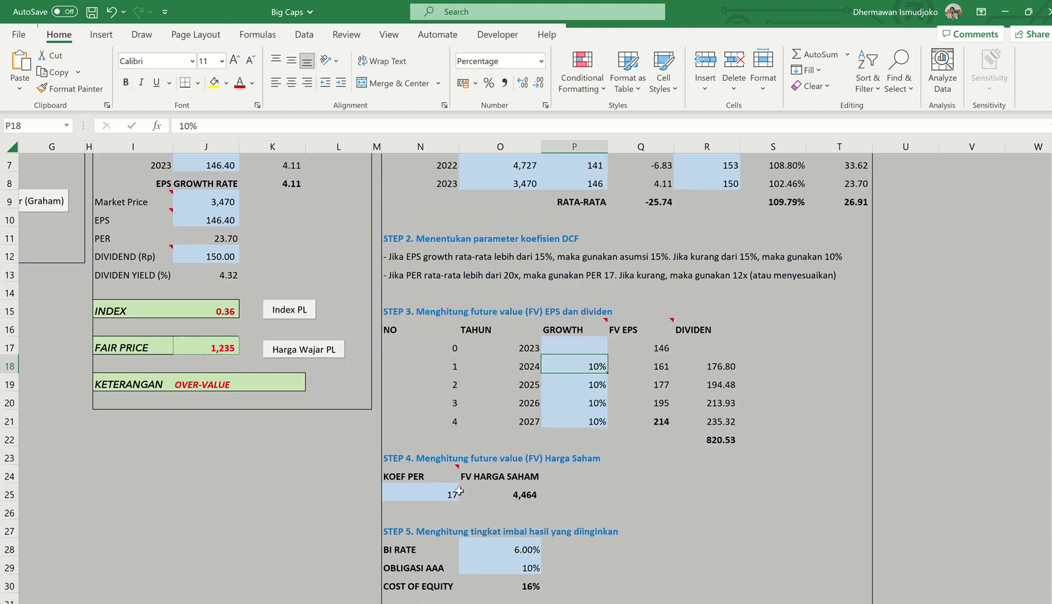
click(429, 496)
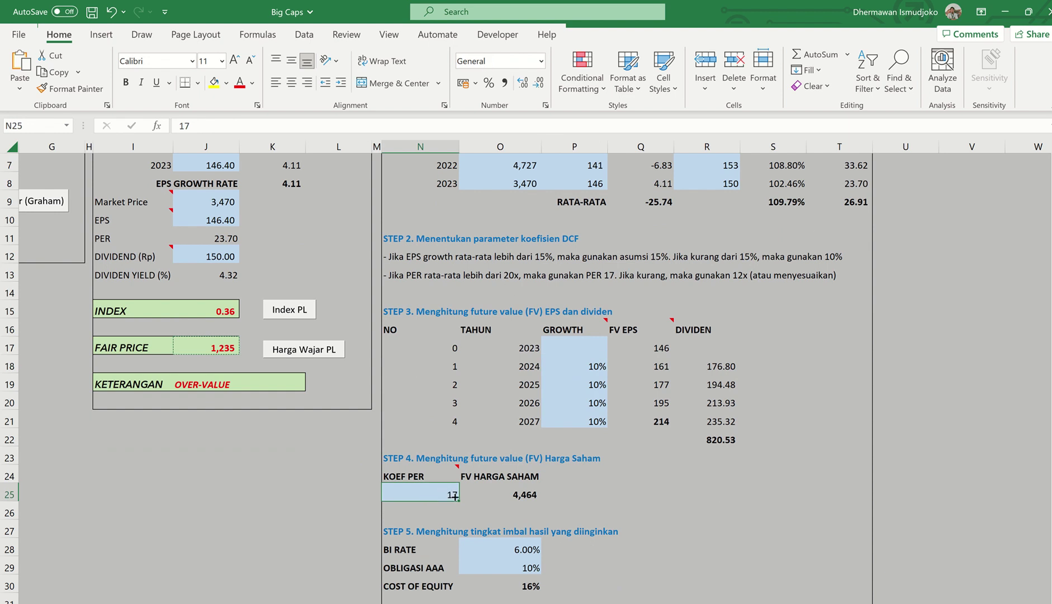
scroll(590, 493, down, 2)
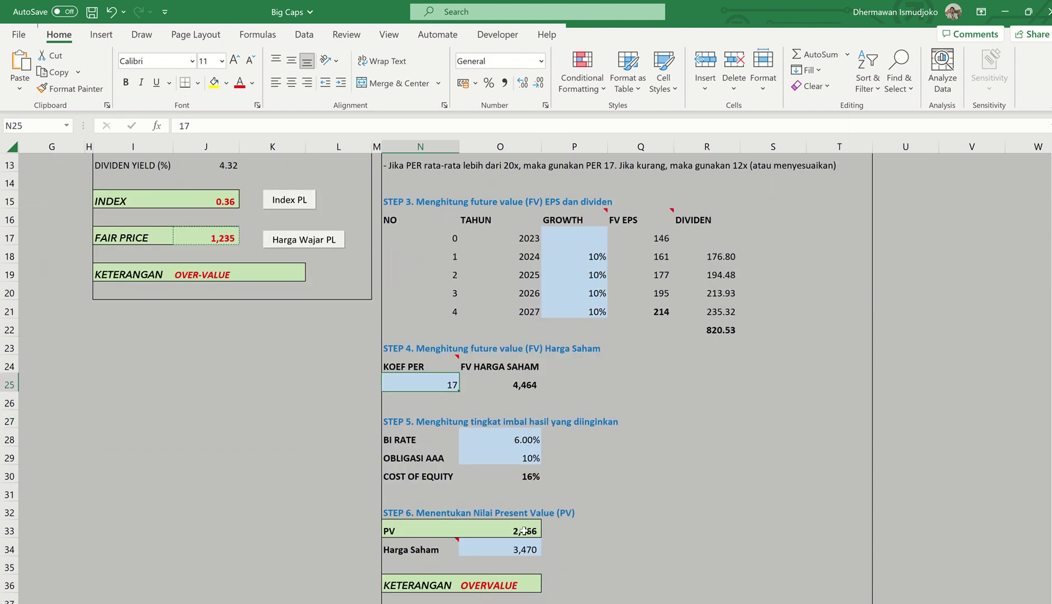
scroll(523, 531, down, 1)
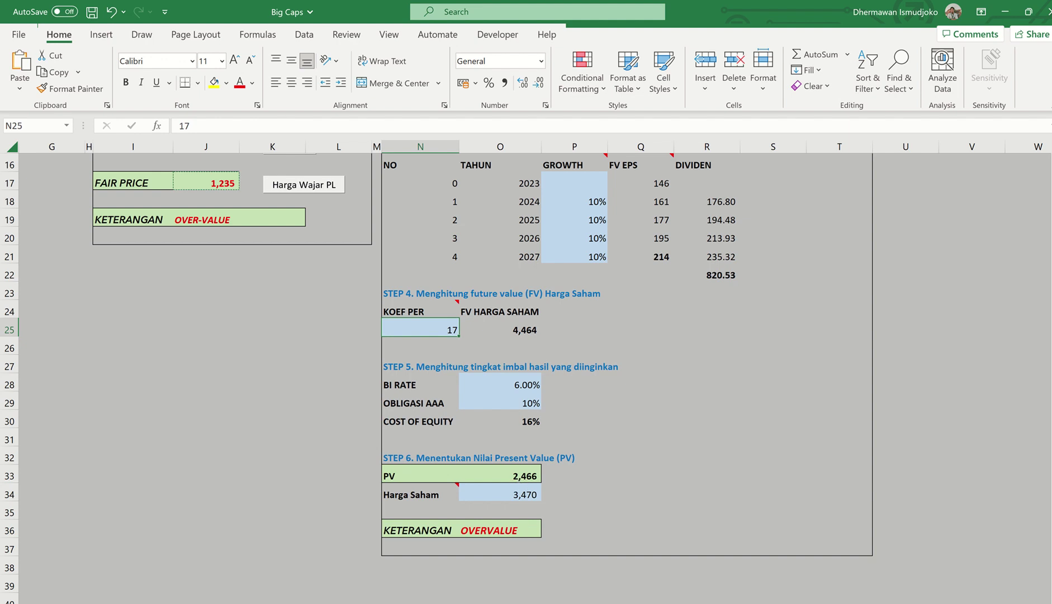
- Paste the Charles Mizrahi present value as a value into UNVR's Charles Mizrahi fair value on the summary sheet
key(ctrl+v)
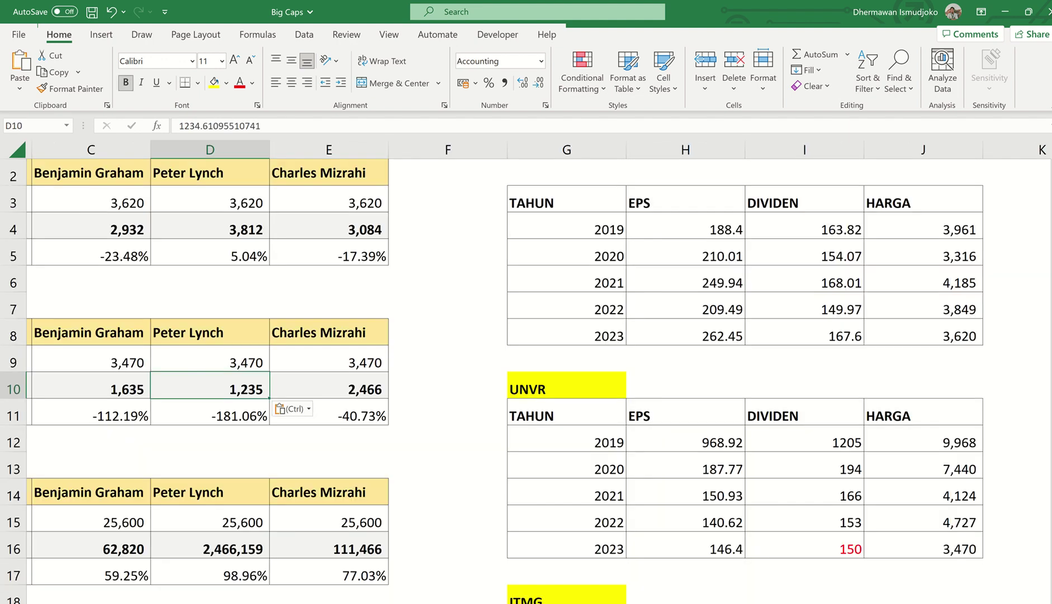
click(359, 386)
scroll(684, 601, left, 2)
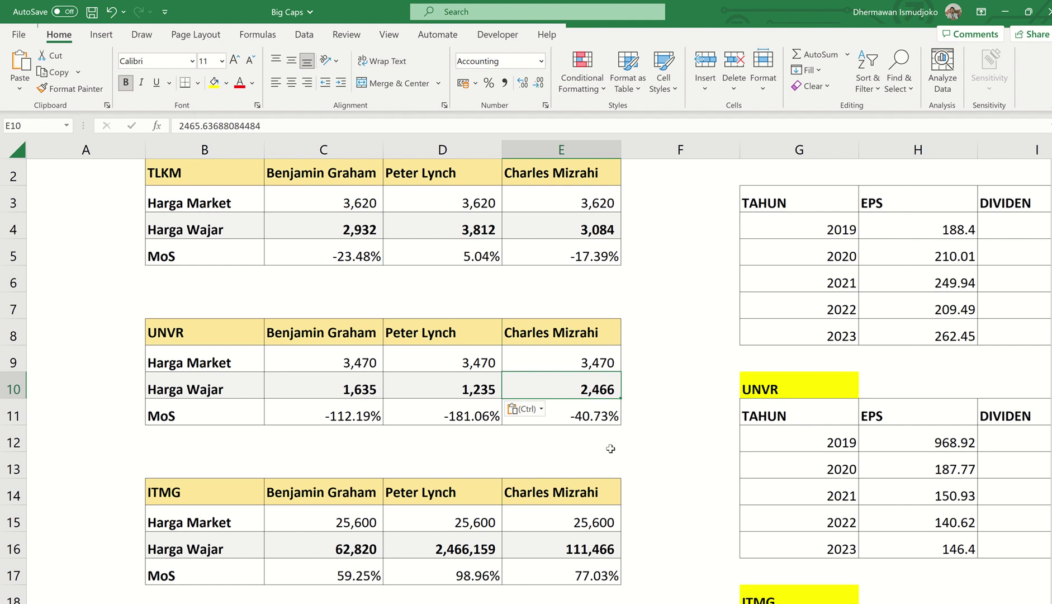
- Review the ITMG block on the summary sheet, including its Peter Lynch fair value
scroll(531, 442, down, 1)
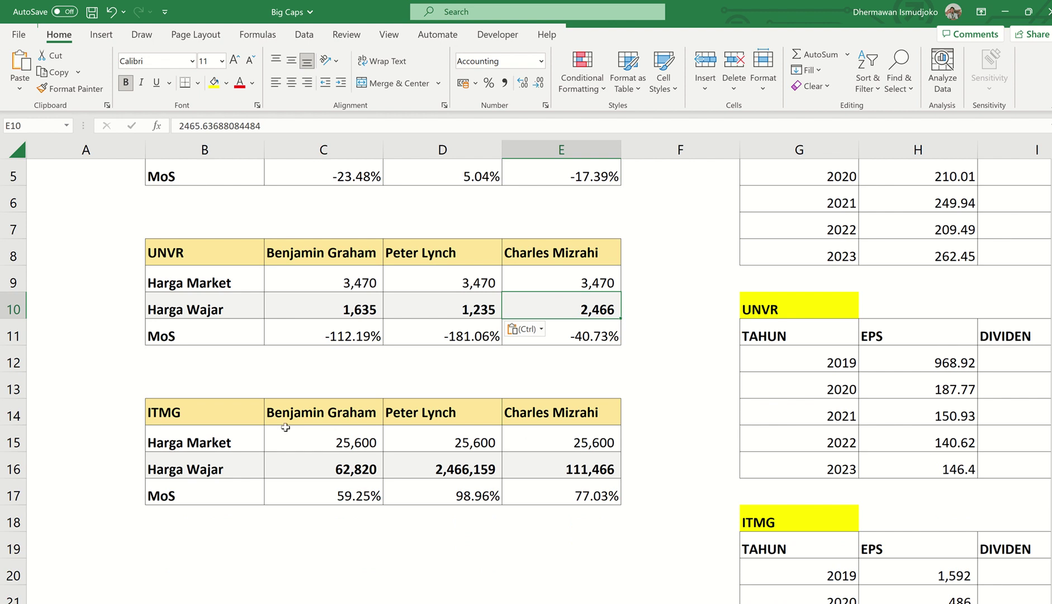
click(208, 413)
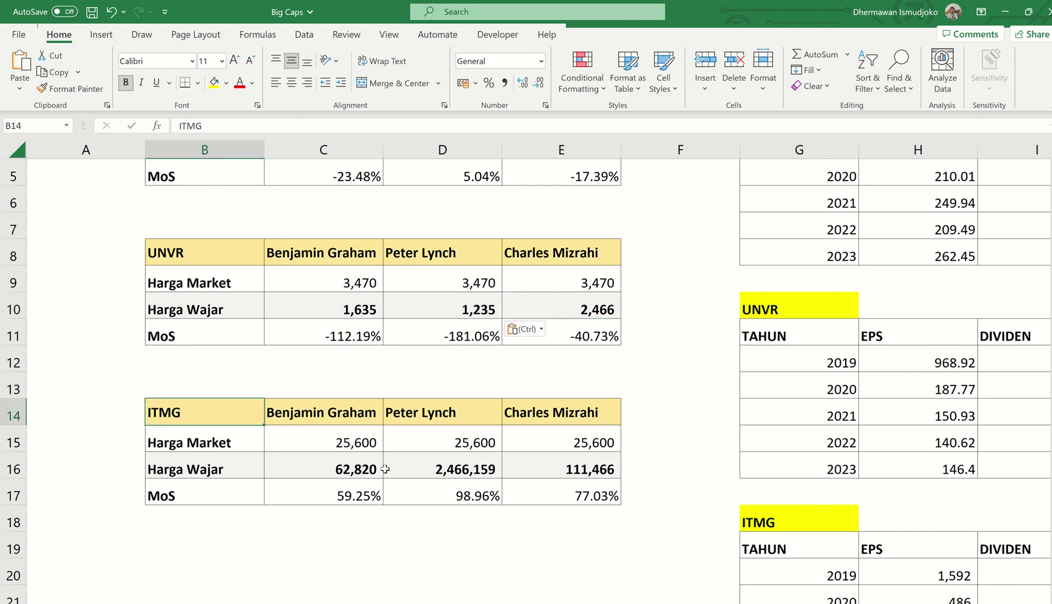
click(468, 470)
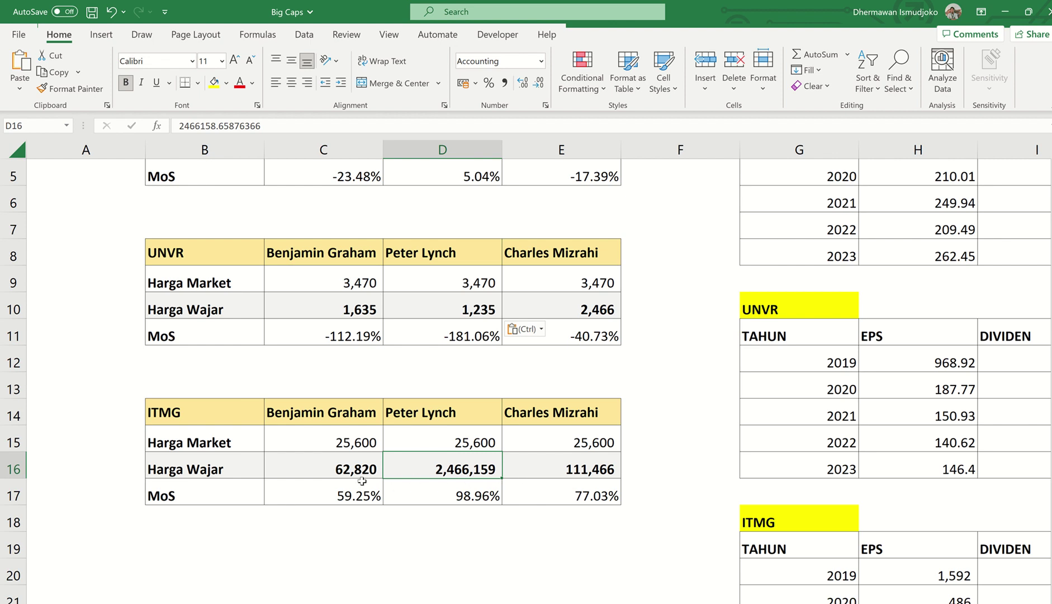
- Open ITMG's valuation sheet and inspect the EPS and AAA bond yield inputs of the Benjamin Graham valuation
key(ctrl+Page_Down)
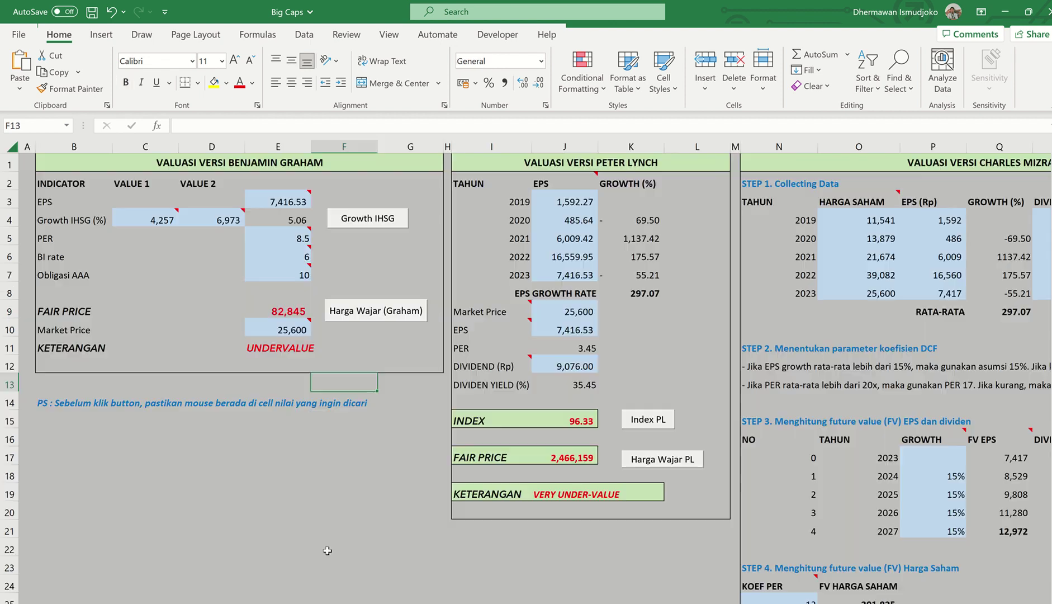
click(344, 533)
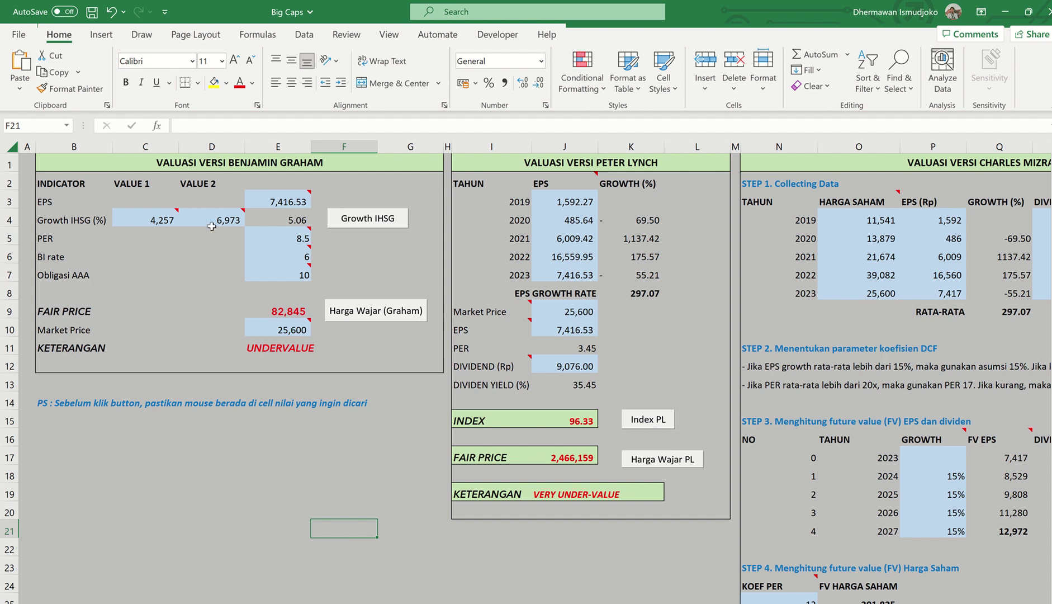
click(292, 207)
mouse_move(287, 234)
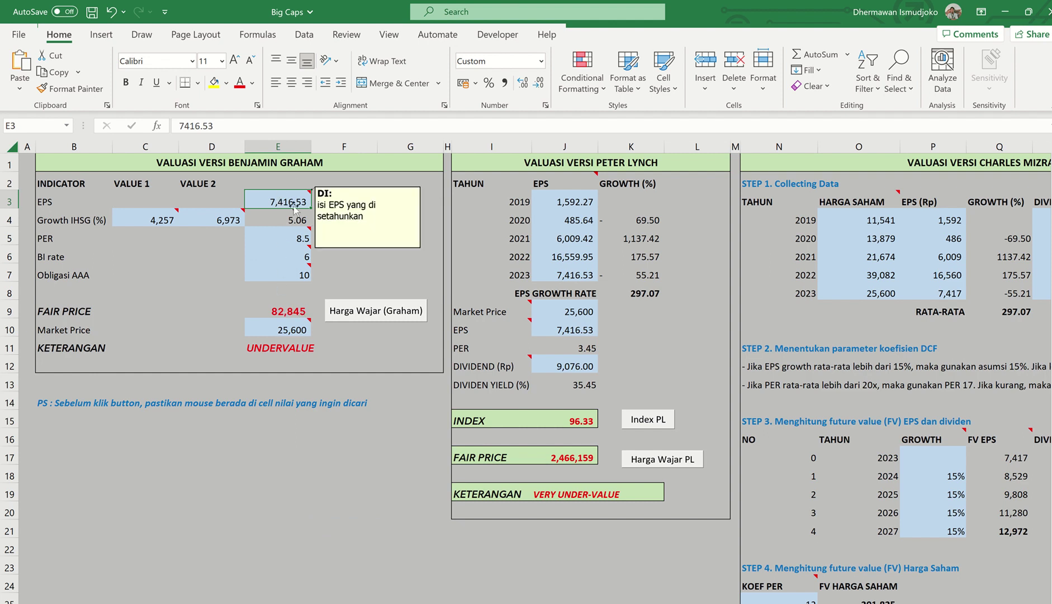
mouse_move(299, 252)
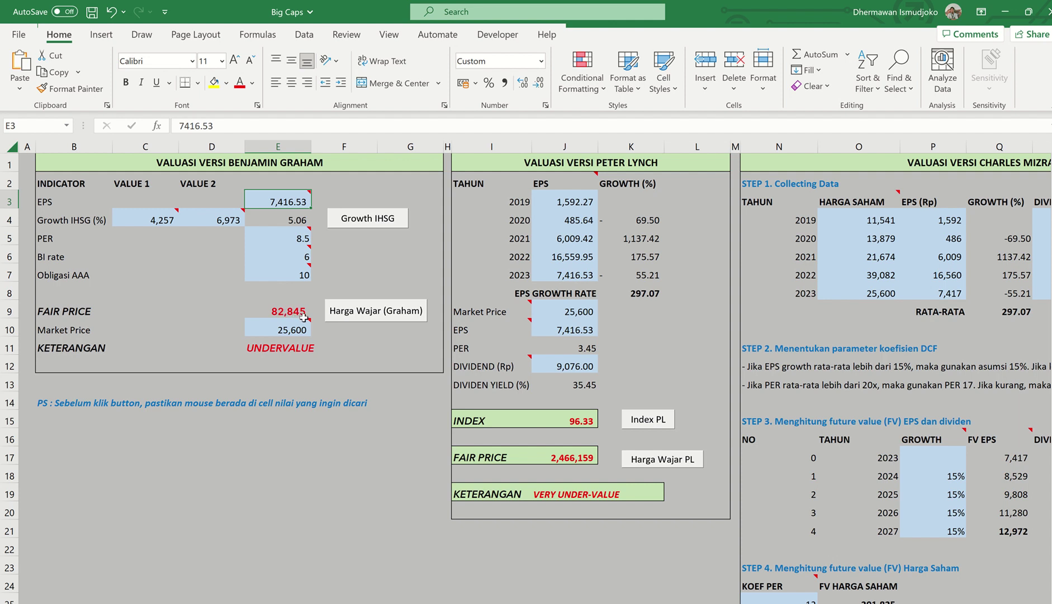
mouse_move(301, 275)
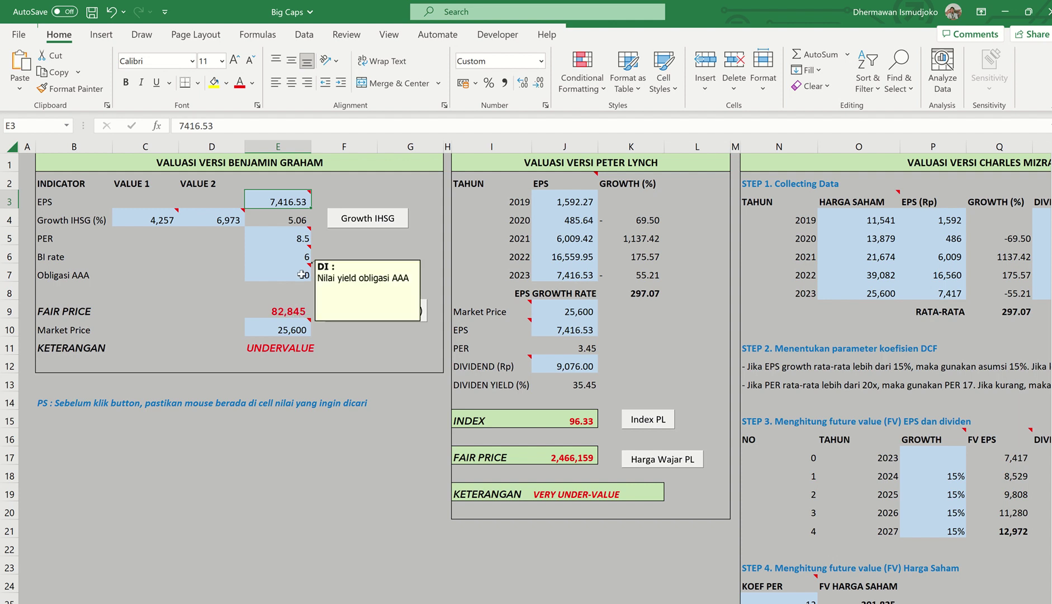
- Set the PER in ITMG's Benjamin Graham valuation to 5
click(293, 239)
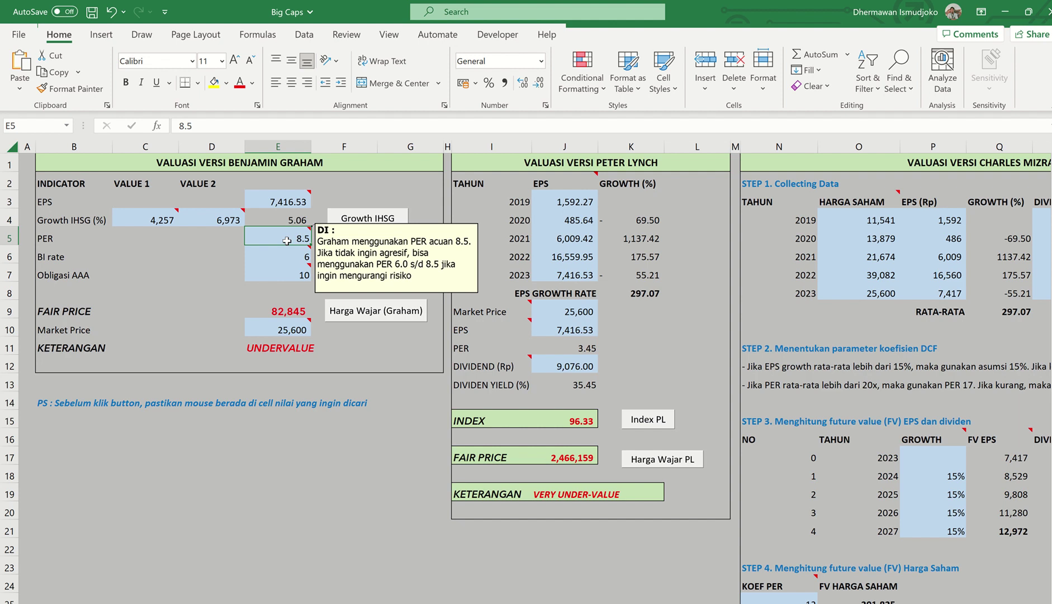
text(5)
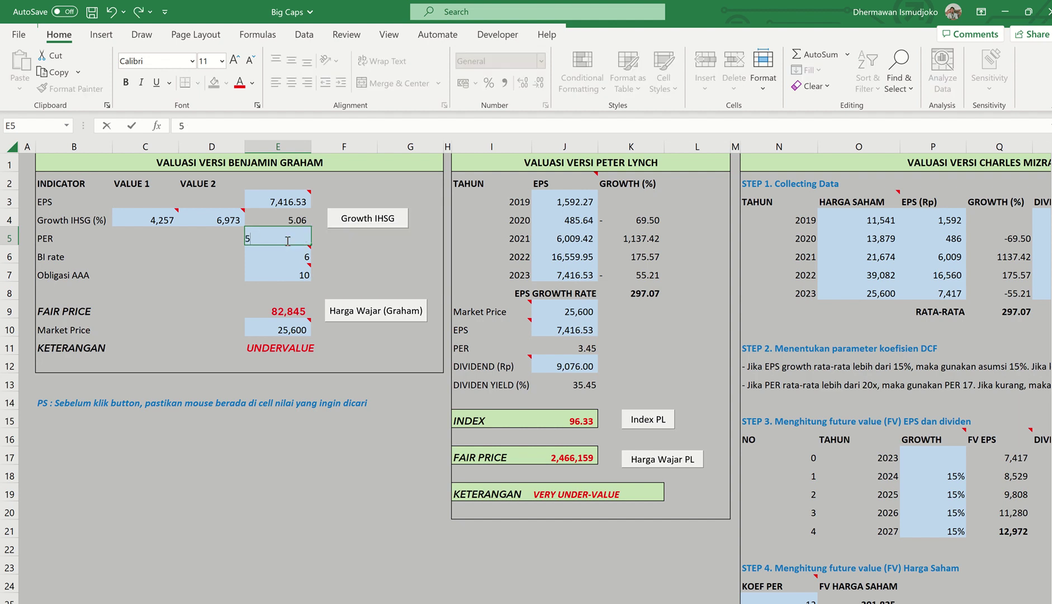
key(Return)
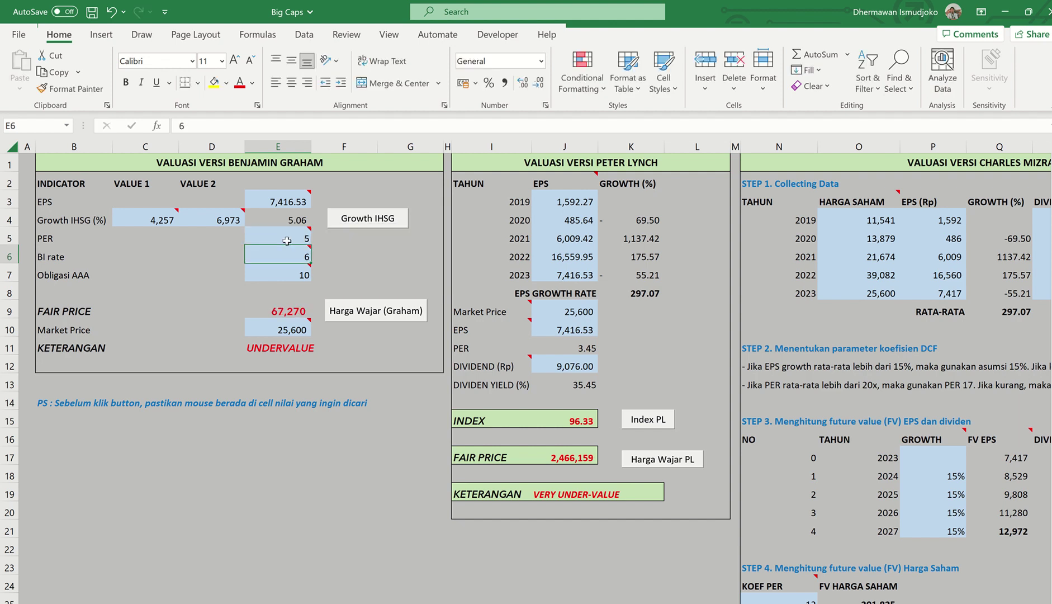
- Copy the Graham fair price and paste it as a value into ITMG's Benjamin Graham fair value on the summary sheet
right_click(296, 314)
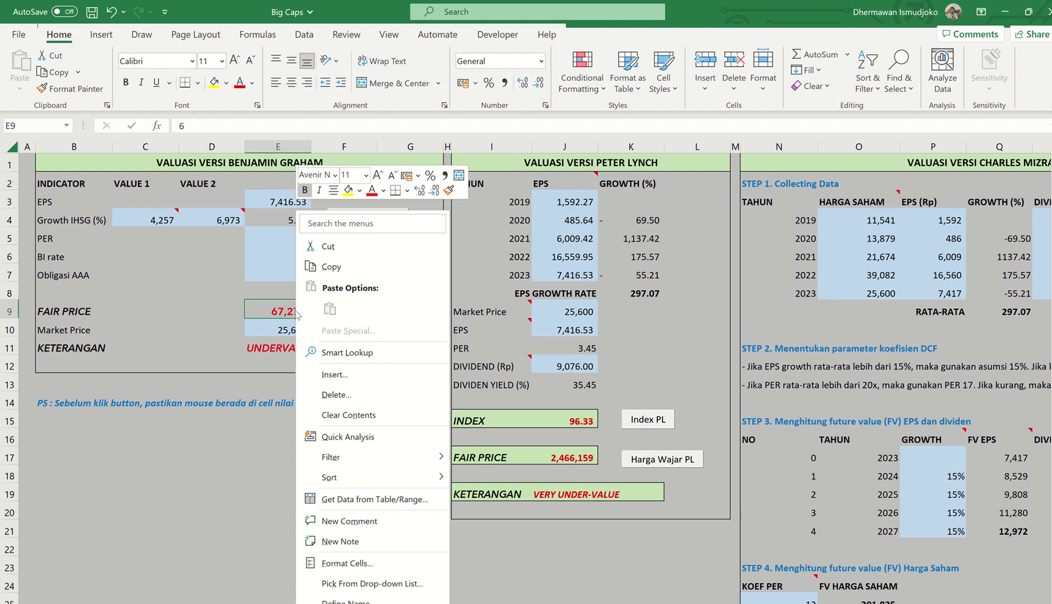
click(336, 268)
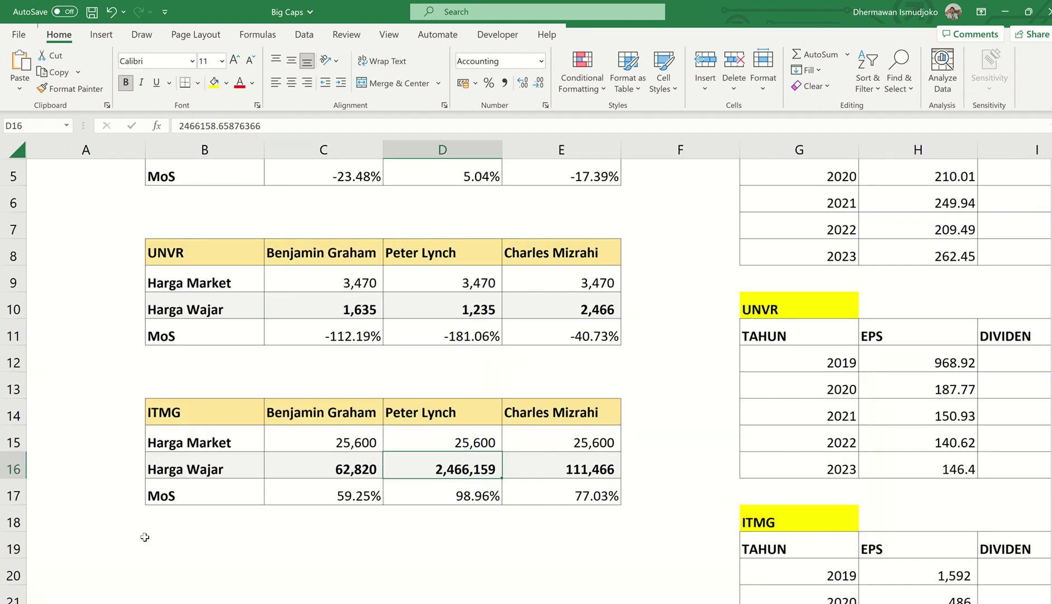
right_click(335, 475)
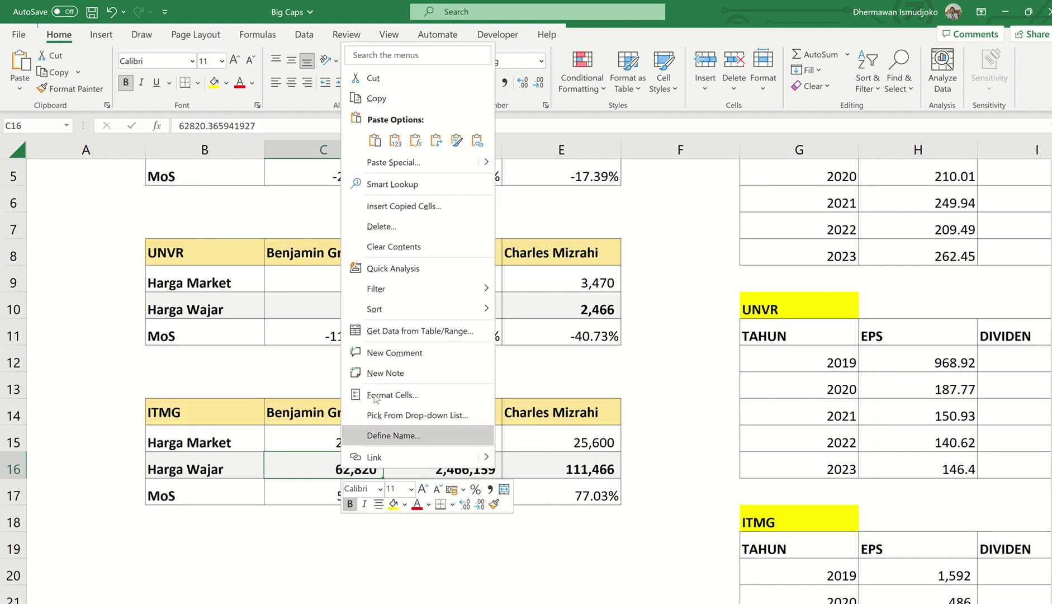
click(393, 141)
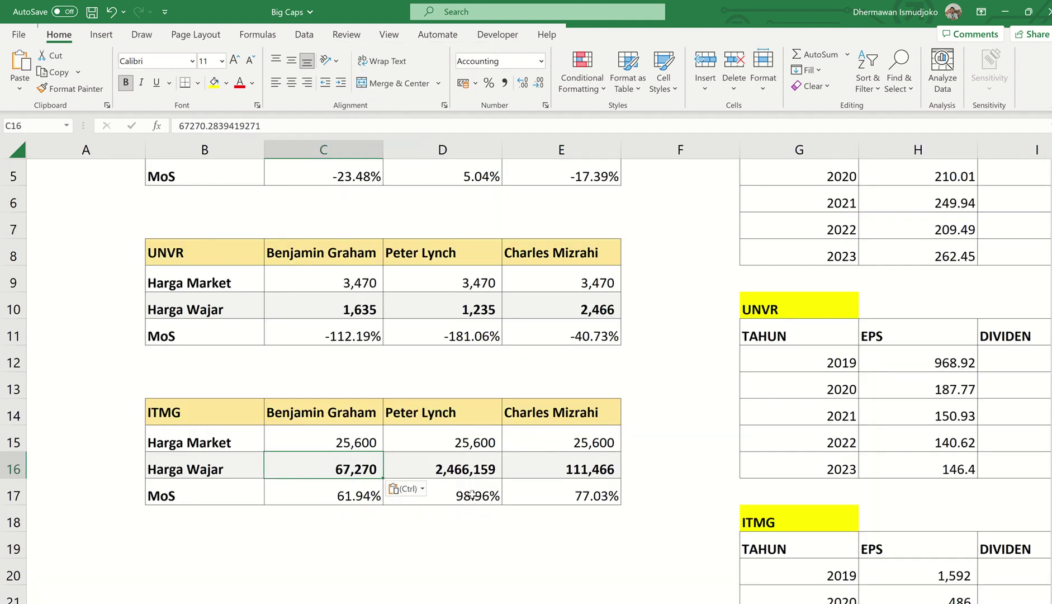
- Check the market price and margin of safety formula for ITMG's Benjamin Graham valuation on the summary sheet
click(336, 493)
click(344, 442)
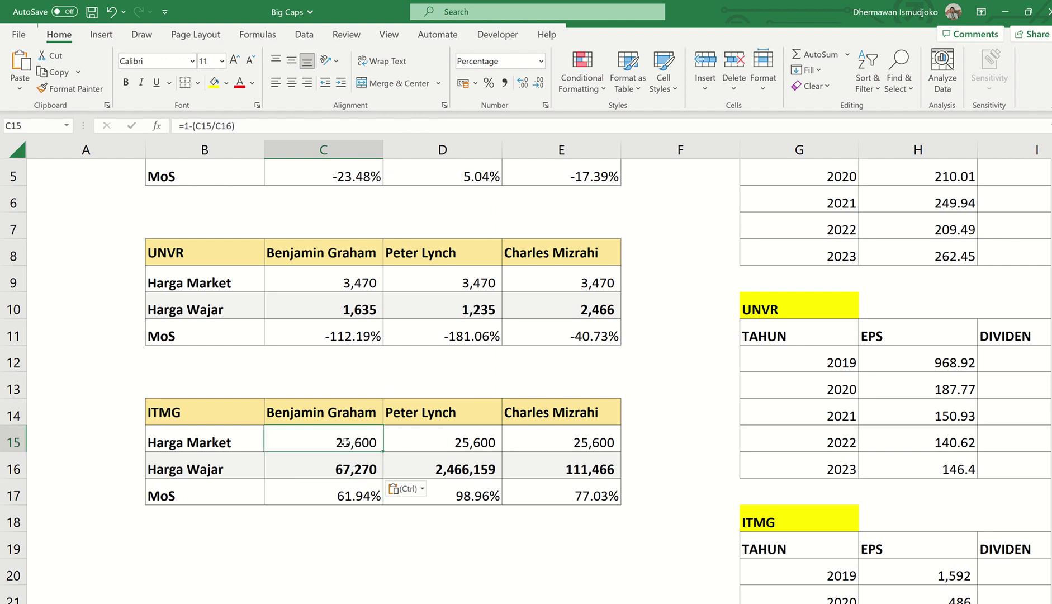
click(334, 493)
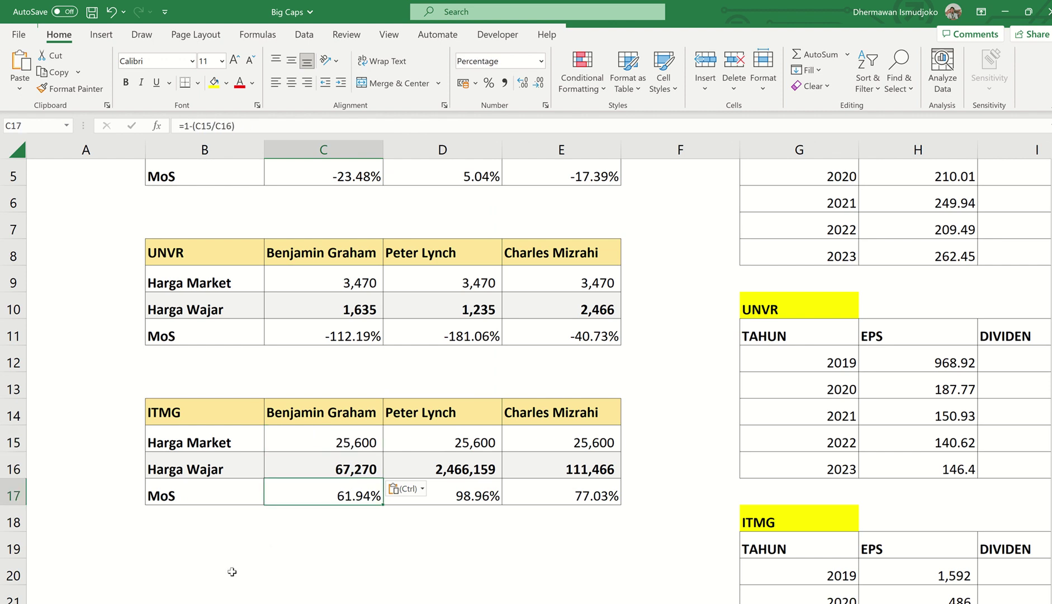
- Return to ITMG's valuation sheet and examine the yearly EPS, growth percentages and average growth formula in the Peter Lynch valuation
key(ctrl+Page_Up)
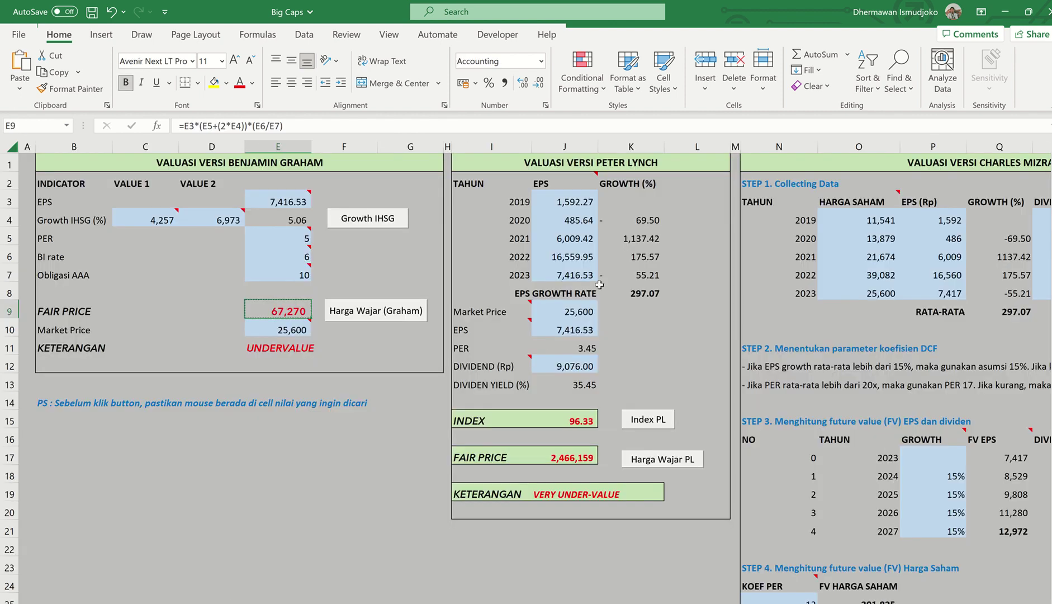
drag(579, 200, 572, 279)
click(633, 291)
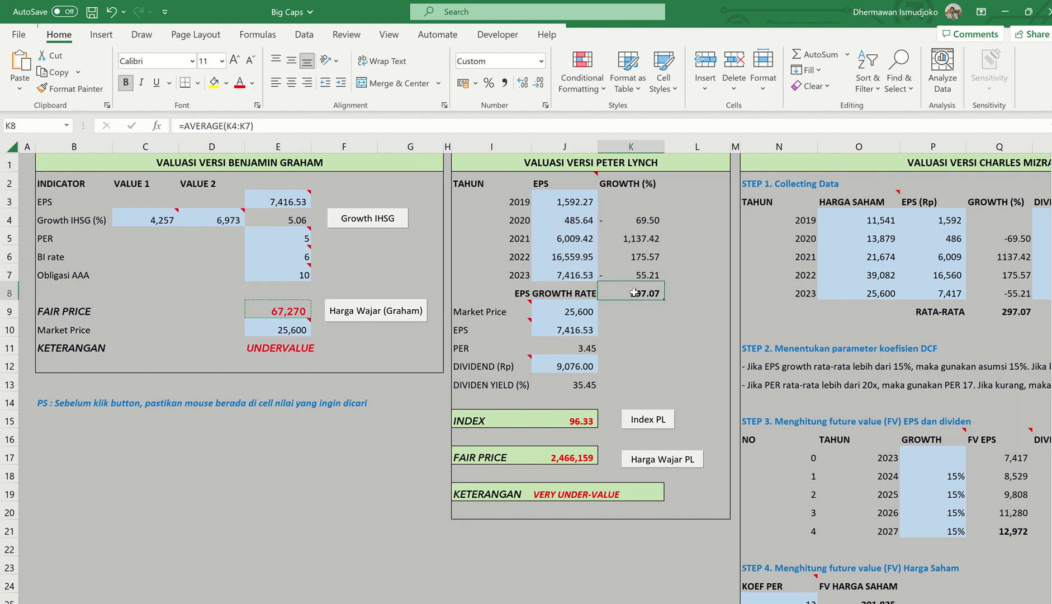
click(639, 240)
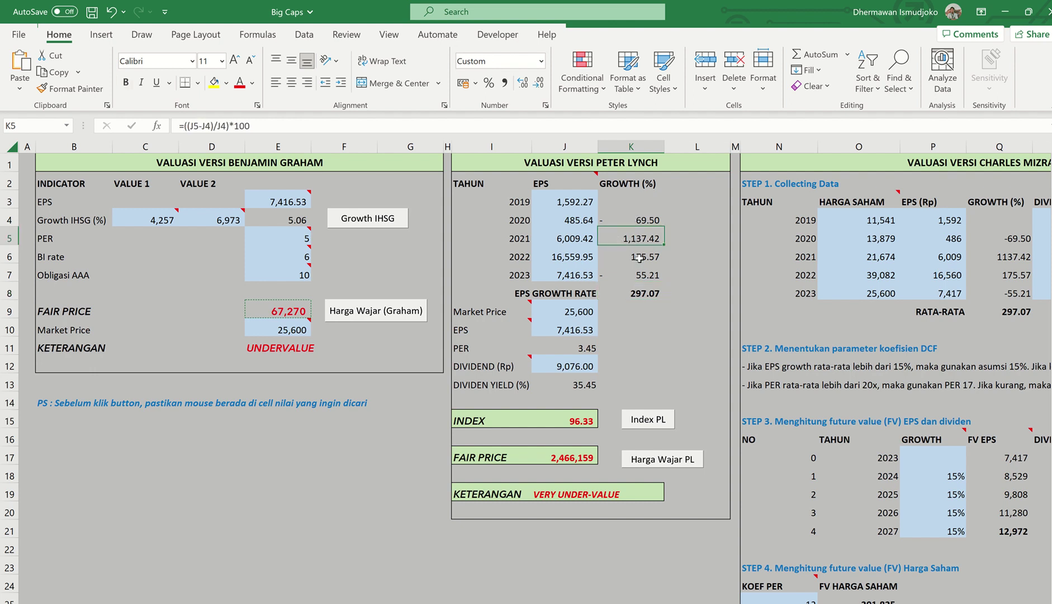
click(579, 240)
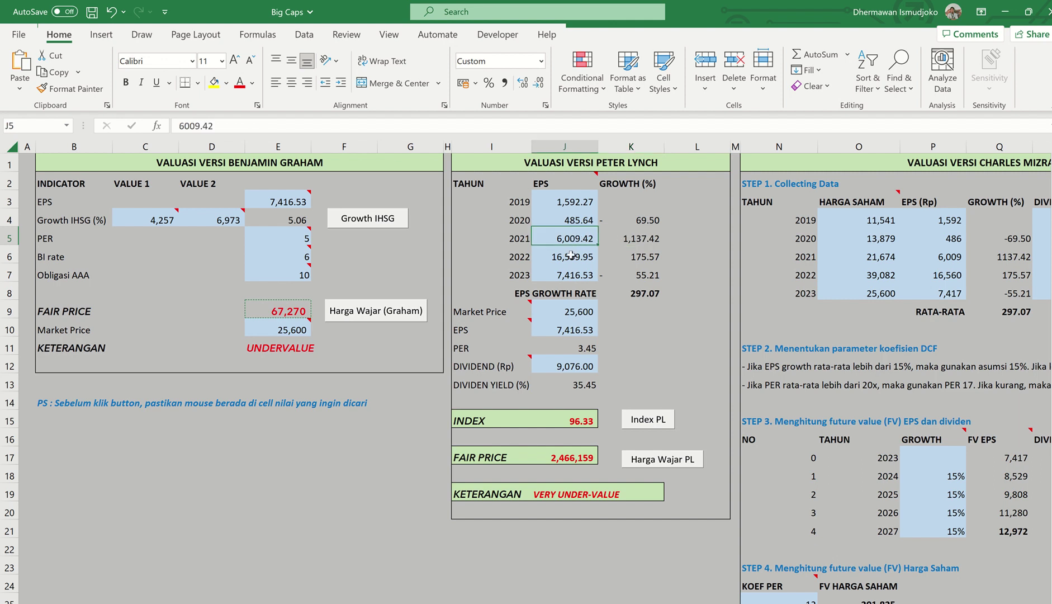
click(570, 255)
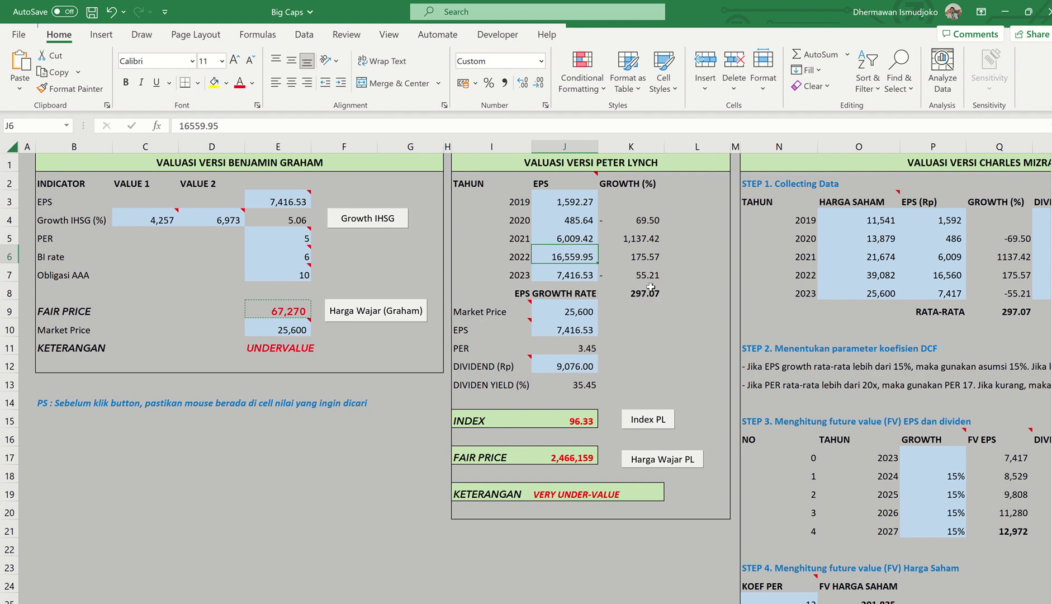
double_click(649, 293)
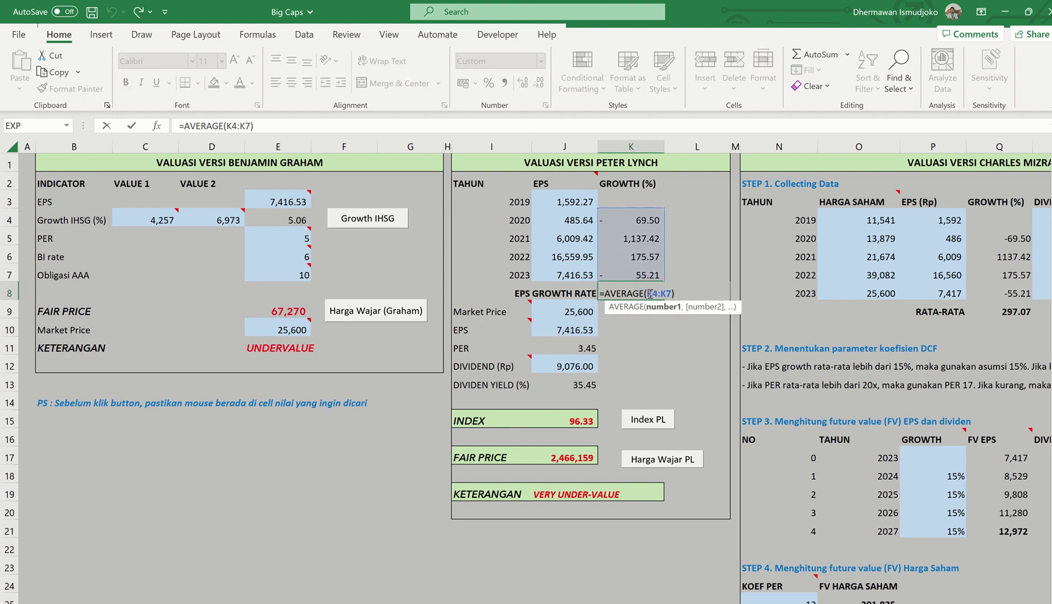
key(Escape)
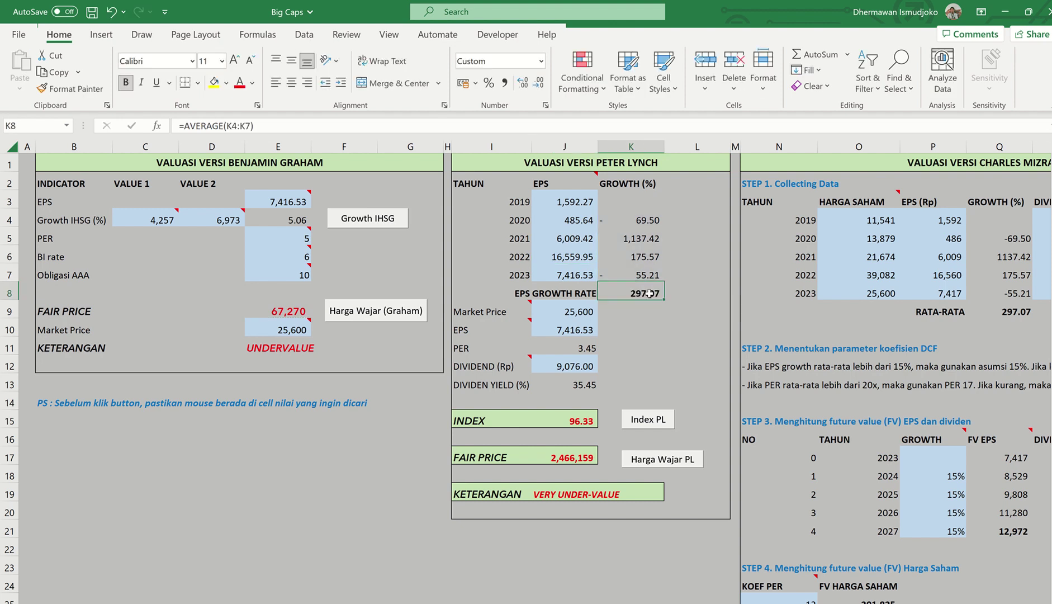
- Inspect the market price, EPS, dividend and fair price formula in ITMG's Peter Lynch valuation
click(579, 311)
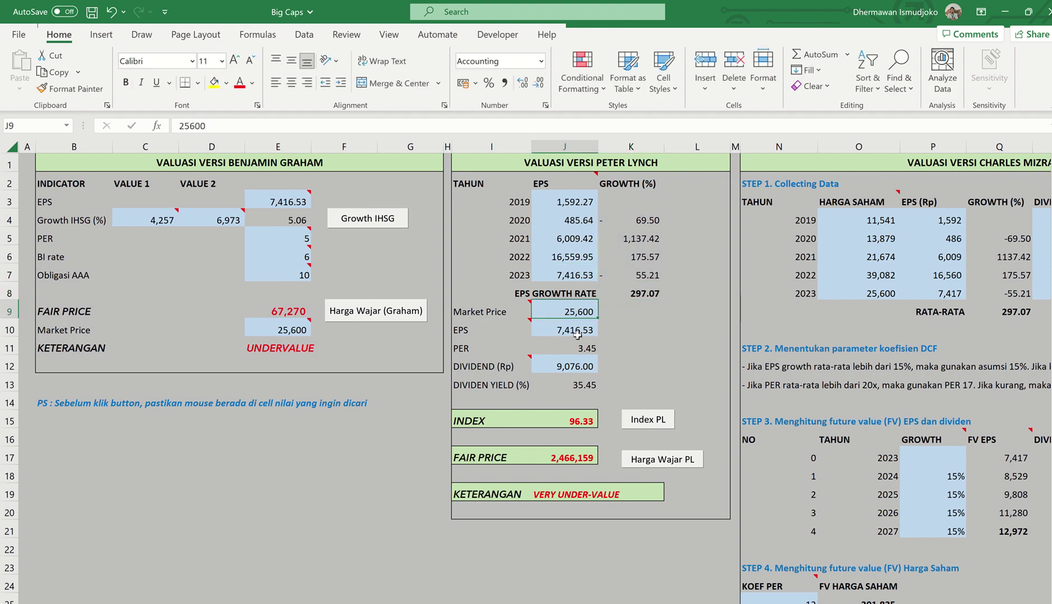
click(578, 332)
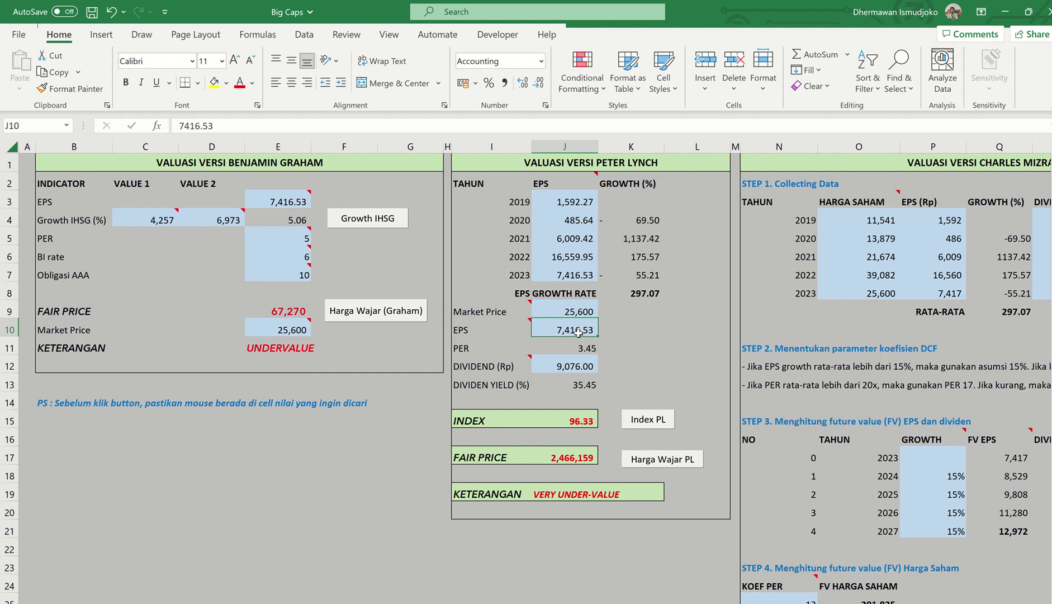
click(577, 368)
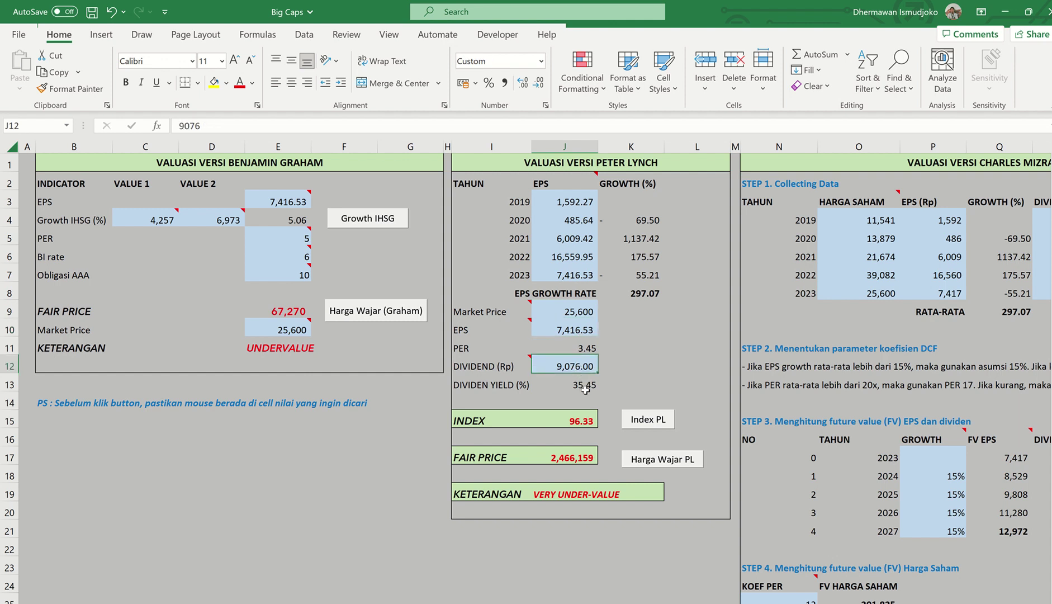
click(575, 456)
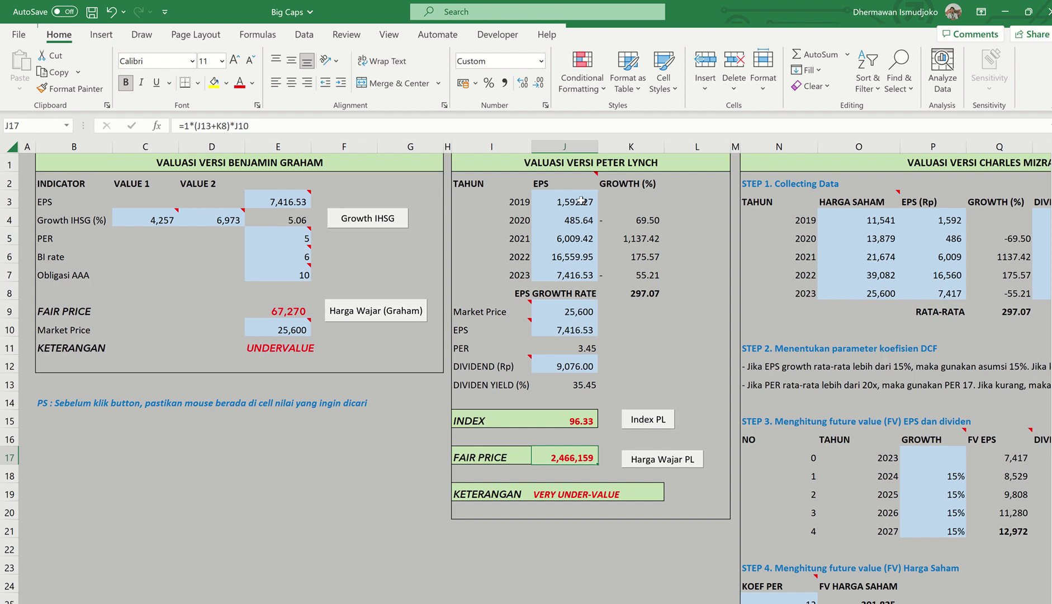
- Clear the 2019 and 2020 EPS and the 2020 and 2021 growth percentages in ITMG's Peter Lynch valuation
drag(580, 200, 577, 221)
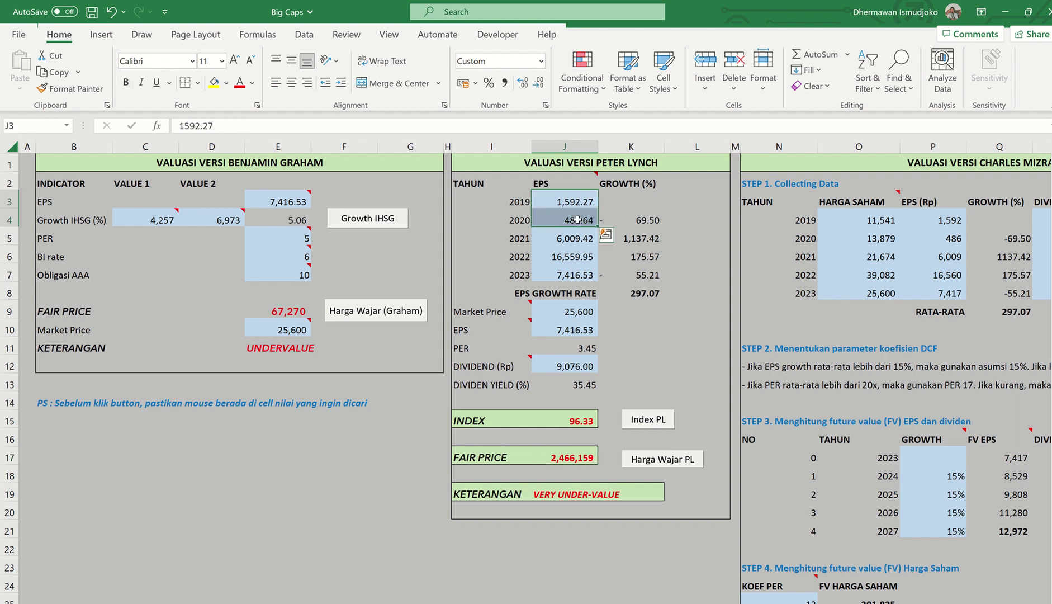
key(Delete)
click(631, 235)
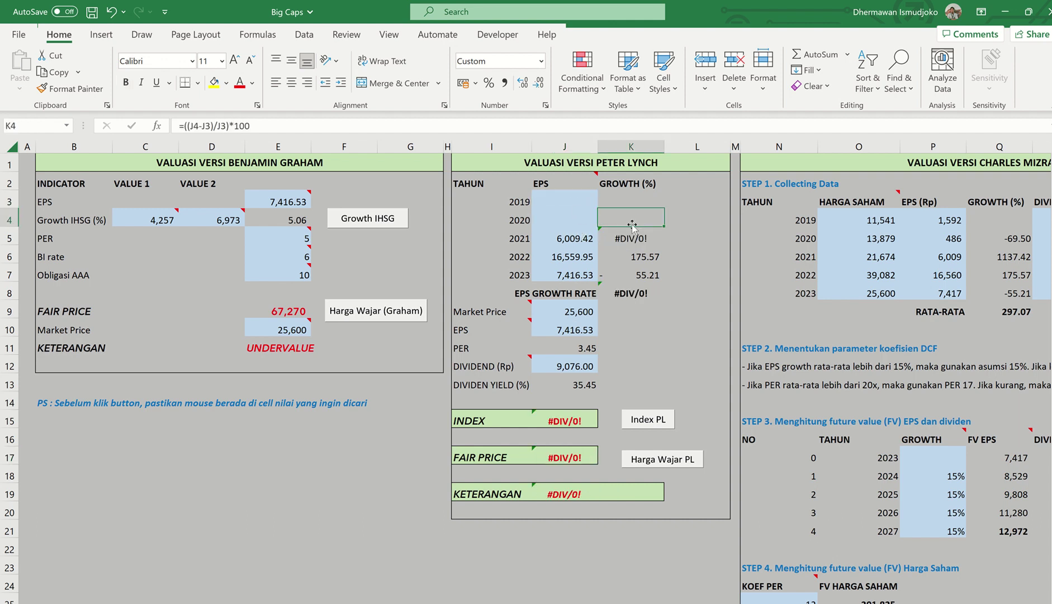
key(Delete)
- Try clearing the 2021 EPS and the 2022 growth percentage in the Peter Lynch valuation, and undo both deletions
click(576, 237)
key(Delete)
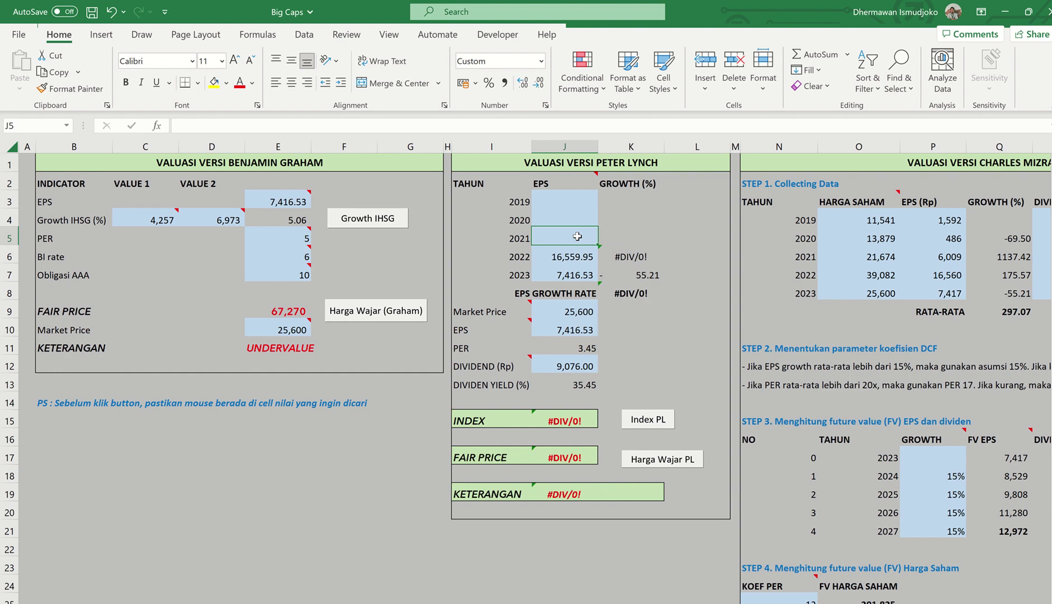
click(618, 254)
key(Delete)
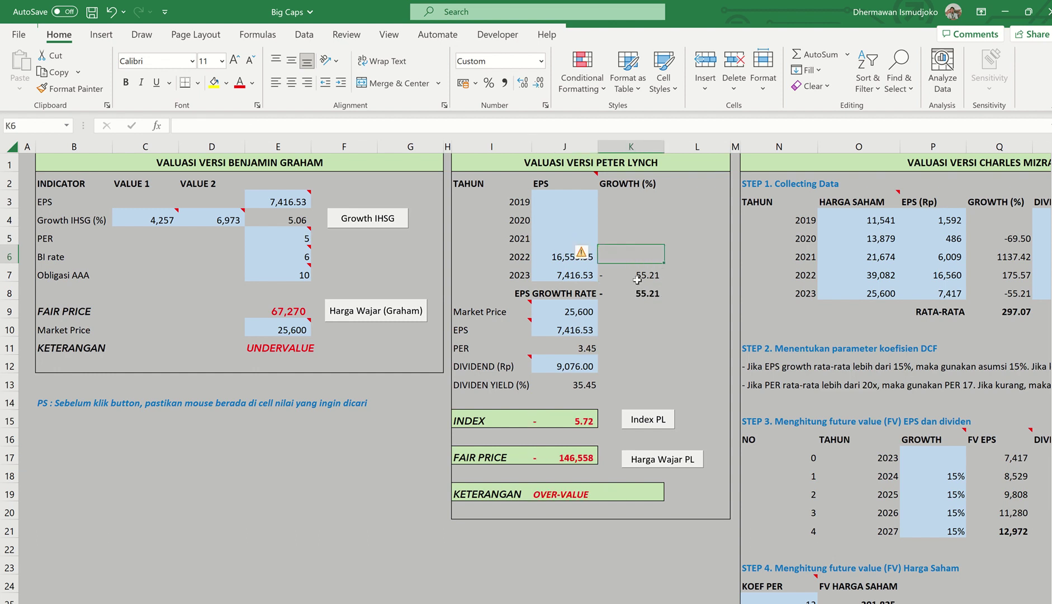
key(ctrl+z)
key(ctrl+z)
click(702, 311)
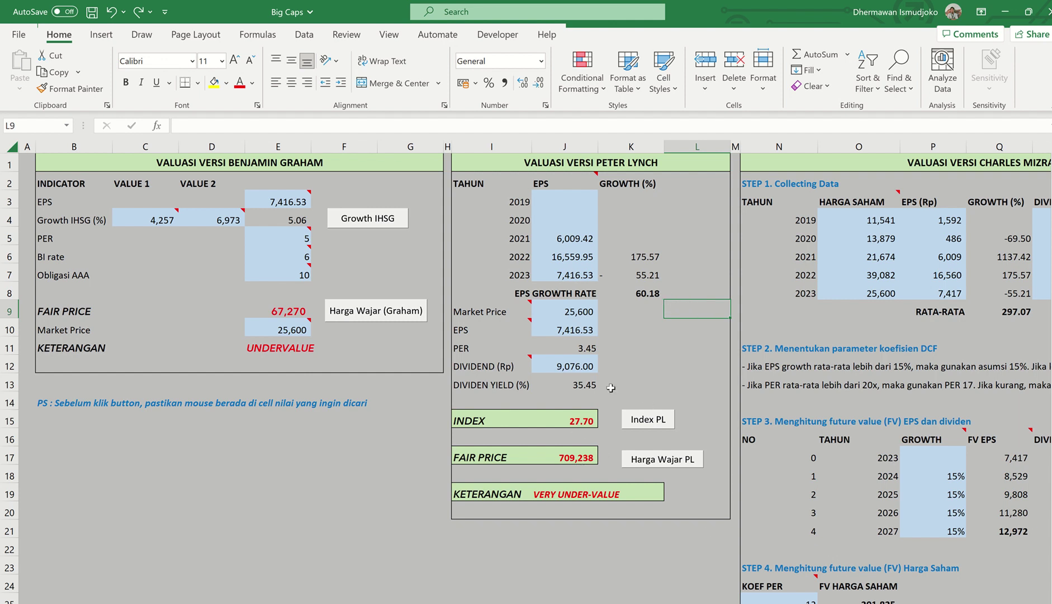
- Examine the yearly share prices, EPS, dividends and average payout ratio formula in ITMG's Charles Mizrahi valuation
scroll(535, 371, right, 3)
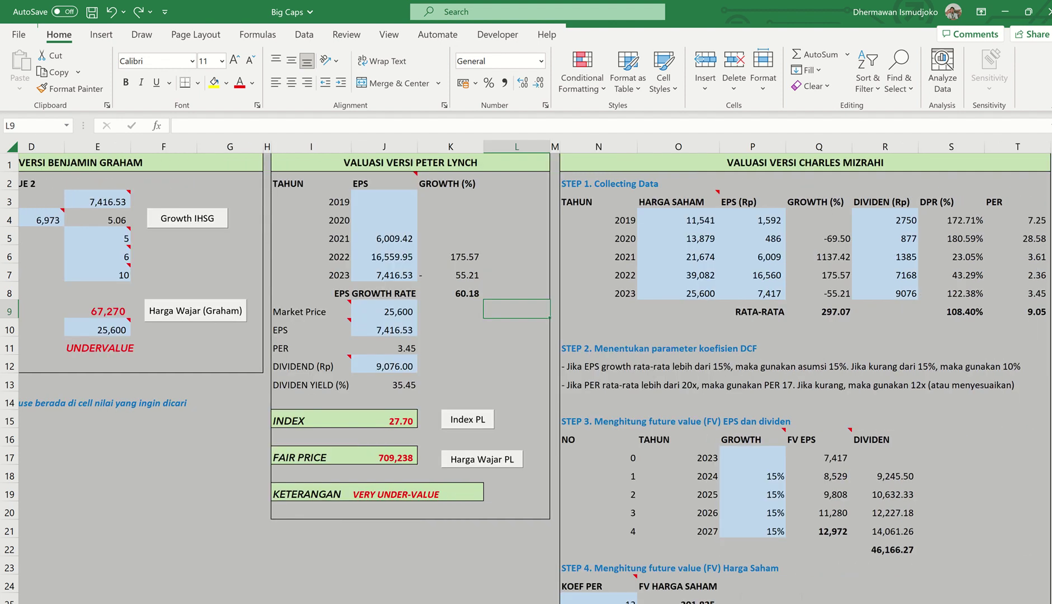
scroll(535, 372, right, 2)
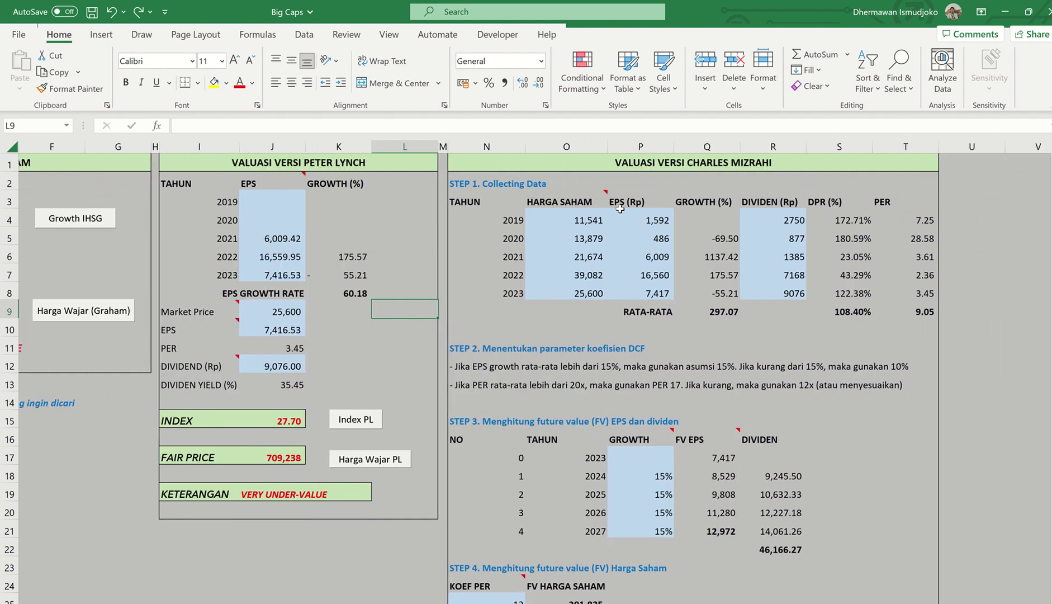
drag(582, 220, 583, 295)
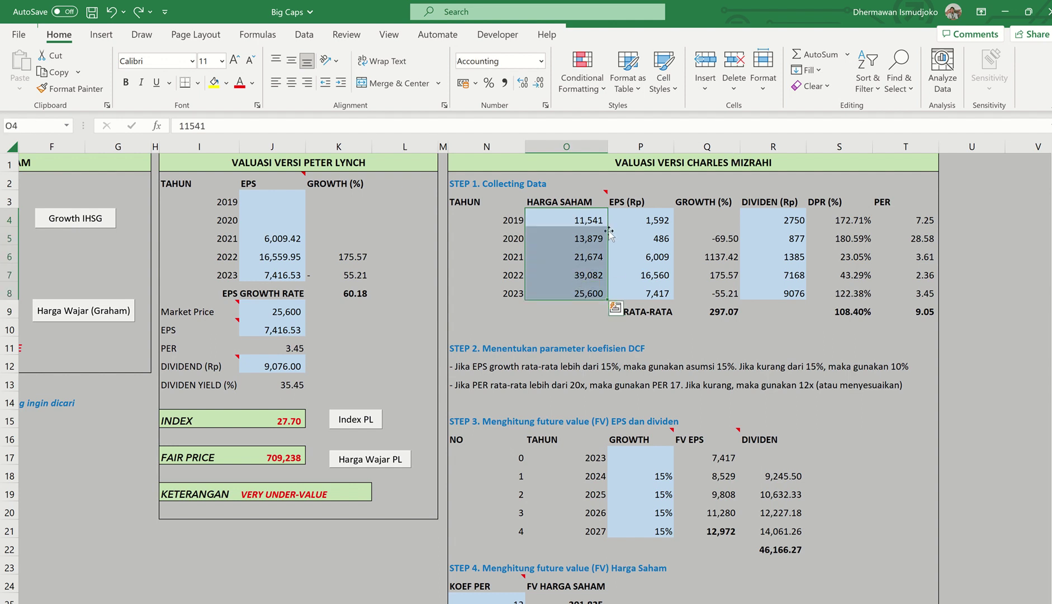
click(645, 221)
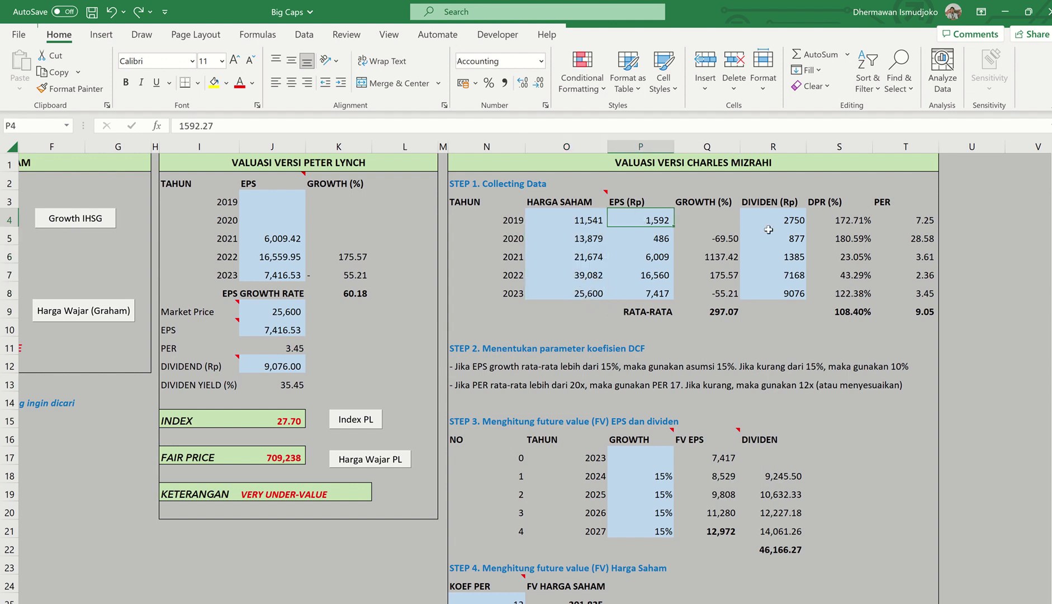
click(794, 220)
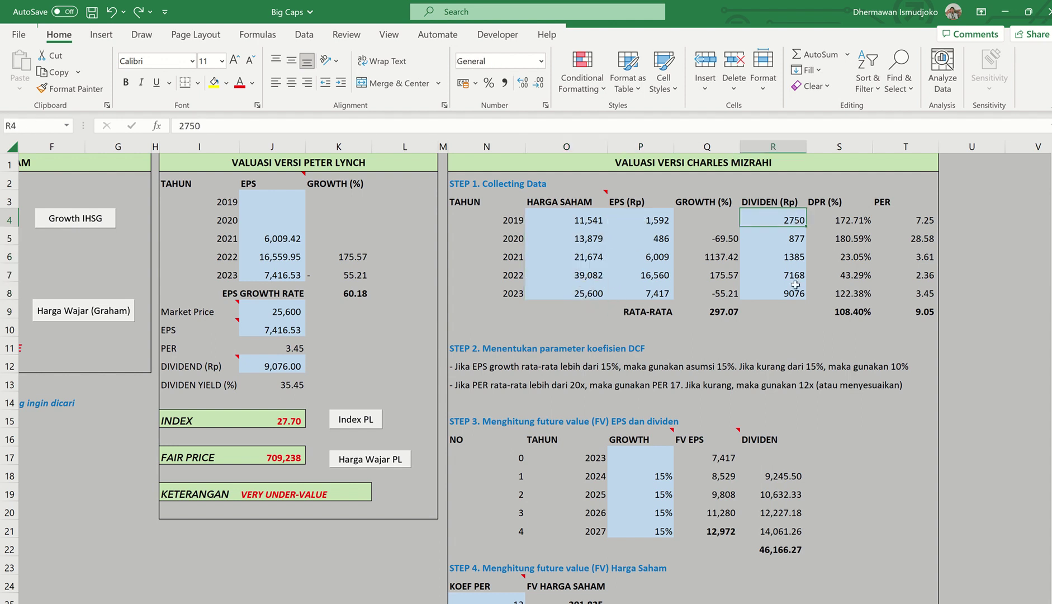
click(855, 311)
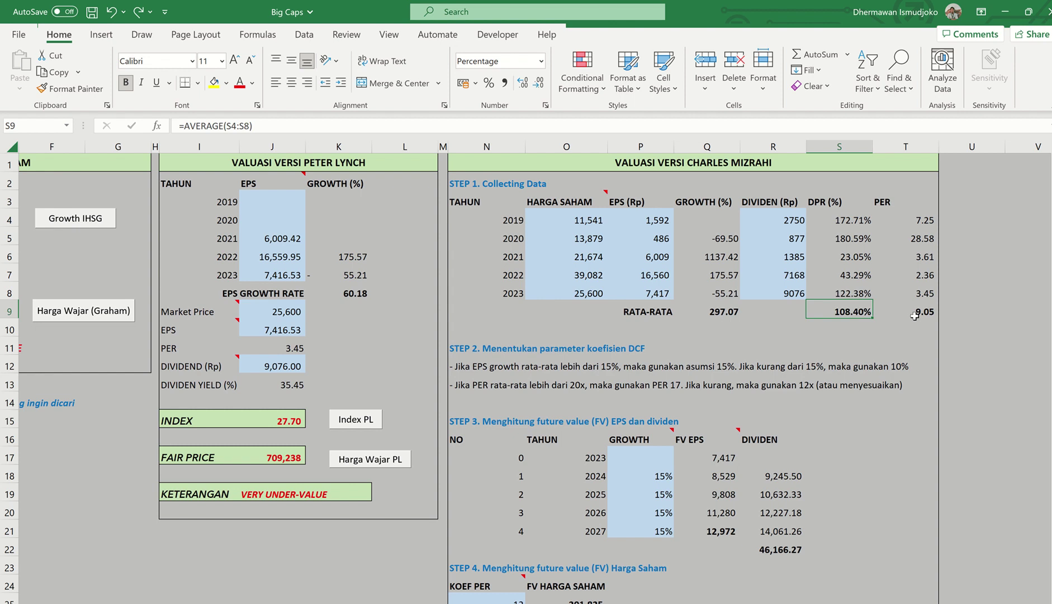
- Check the yearly PER formulas from 2020 to 2023 in the Charles Mizrahi data table
click(914, 239)
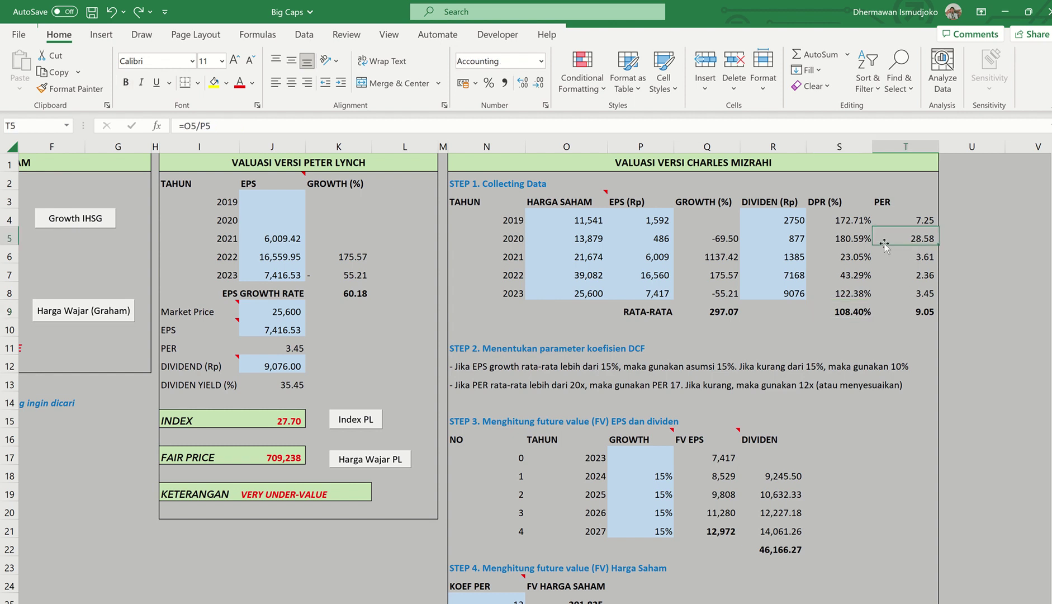
click(921, 257)
click(921, 274)
click(920, 296)
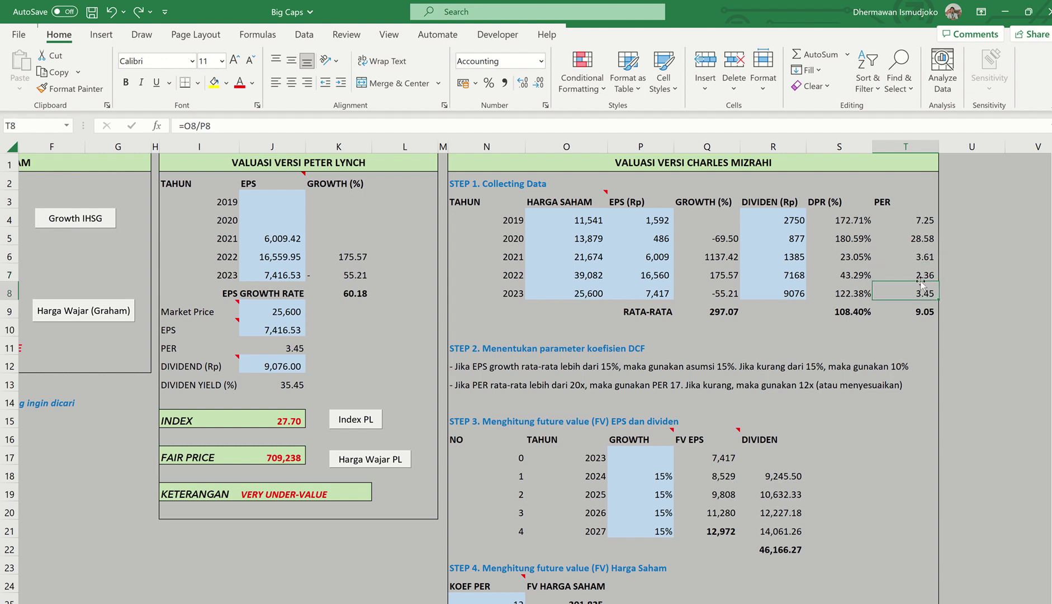
click(916, 261)
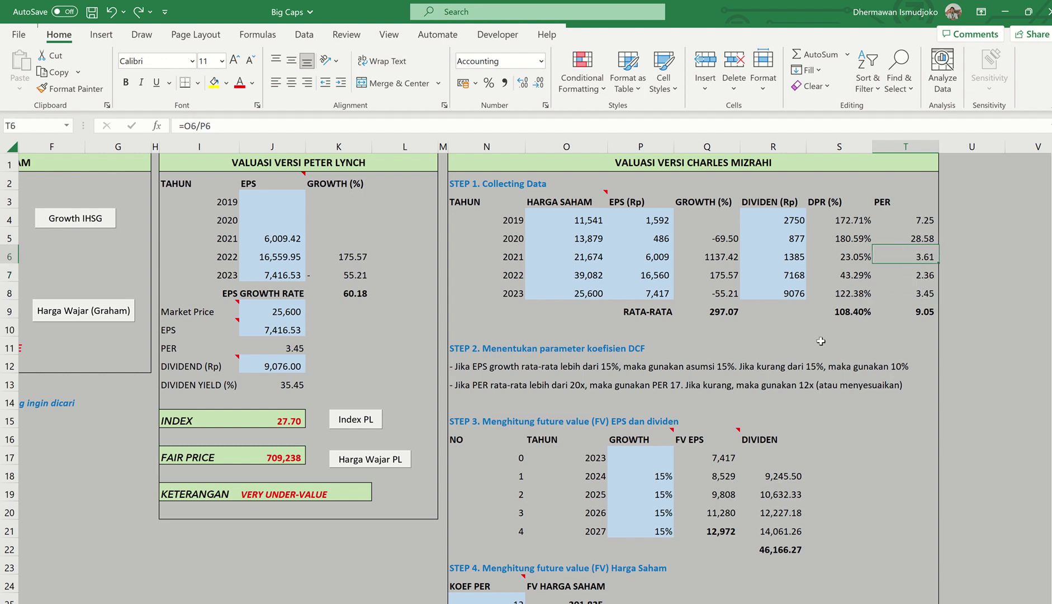
- Review the EPS growth assumptions for 2024 through 2027 in the Charles Mizrahi future value table
scroll(589, 392, down, 1)
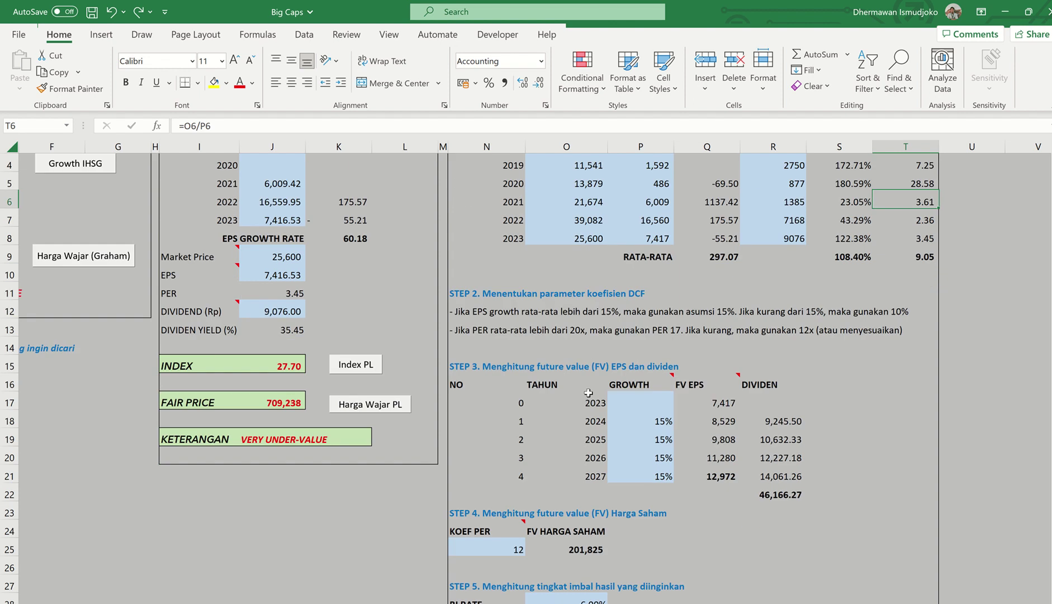
click(656, 420)
click(658, 441)
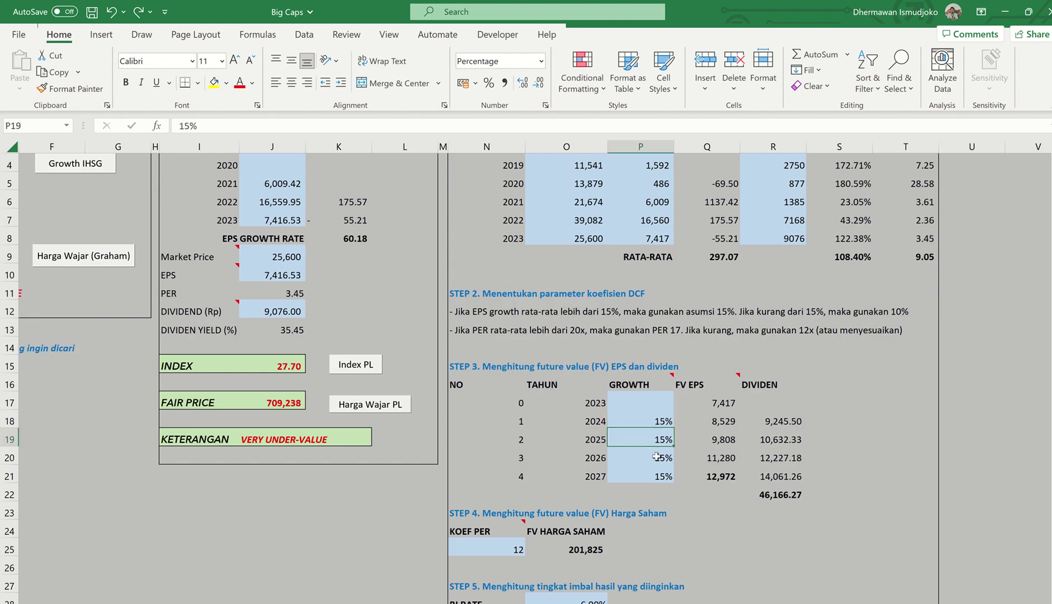
click(657, 457)
click(659, 475)
scroll(669, 467, down, 2)
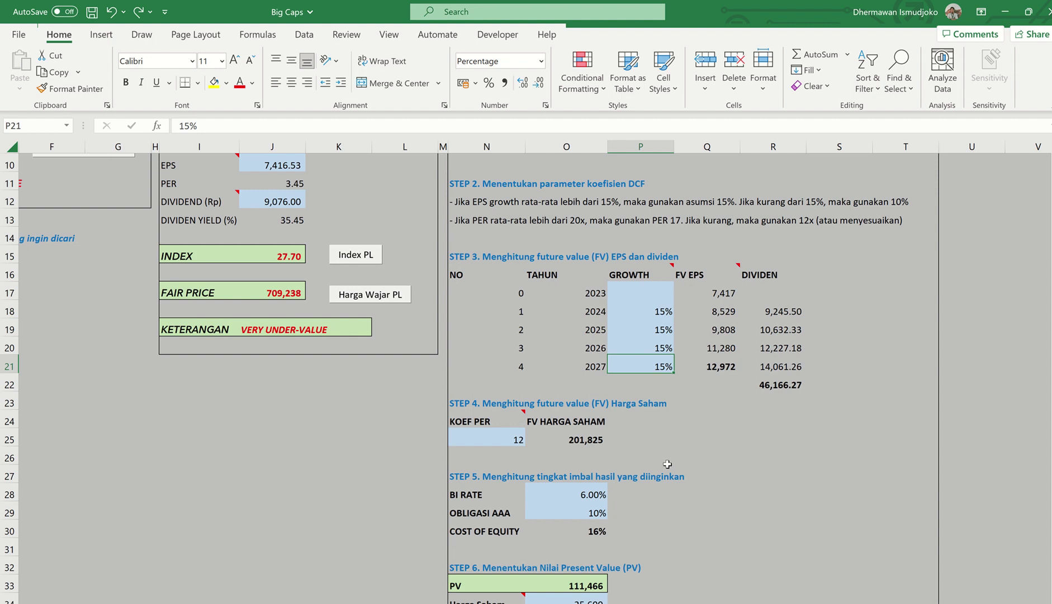
- Inspect the PER coefficient and the present value formula in ITMG's Charles Mizrahi valuation
scroll(667, 464, down, 1)
click(517, 383)
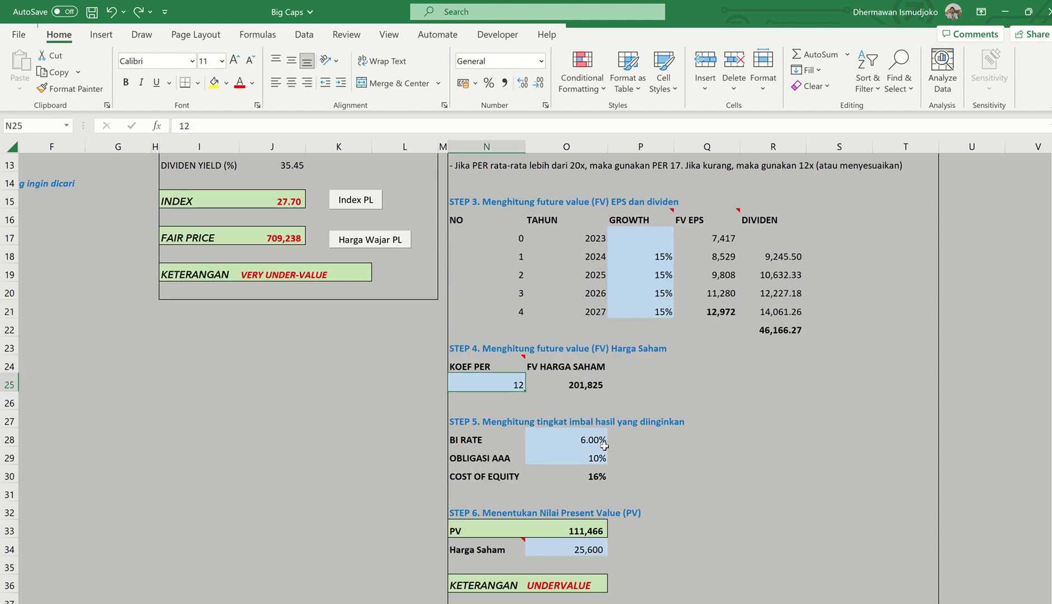
scroll(605, 446, down, 2)
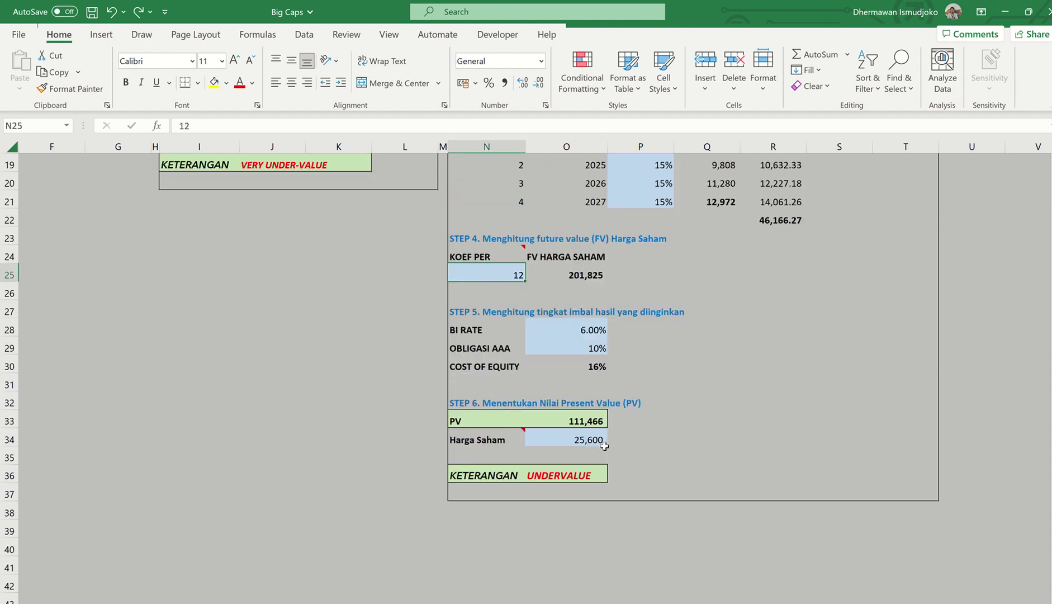
click(589, 421)
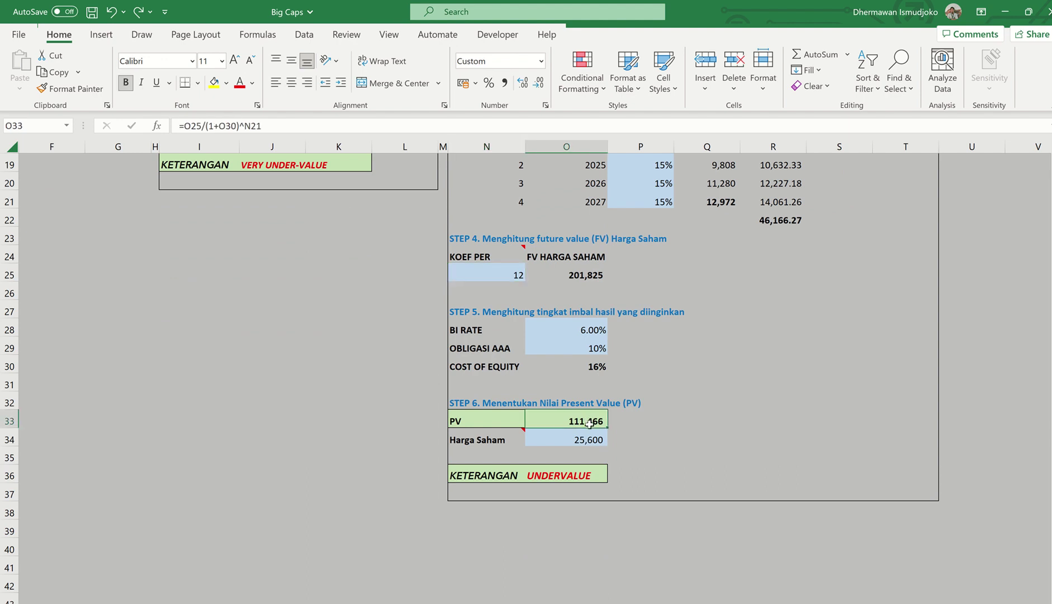
scroll(587, 430, up, 3)
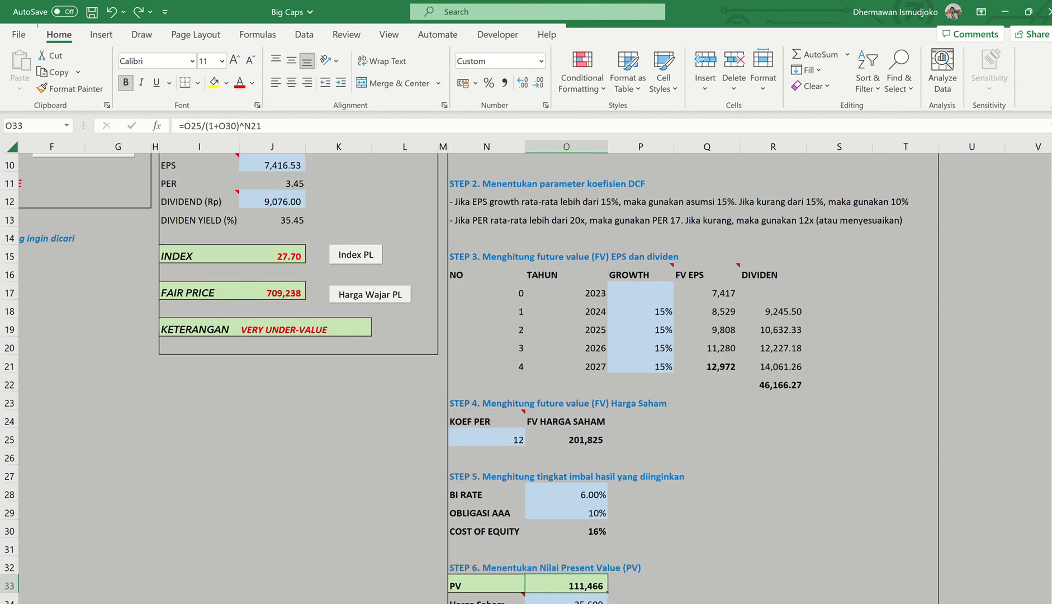
- Return to the summary sheet, check ITMG's Charles Mizrahi fair value and review the TLKM, UNVR and ITMG tables
key(ctrl+Page_Up)
click(604, 467)
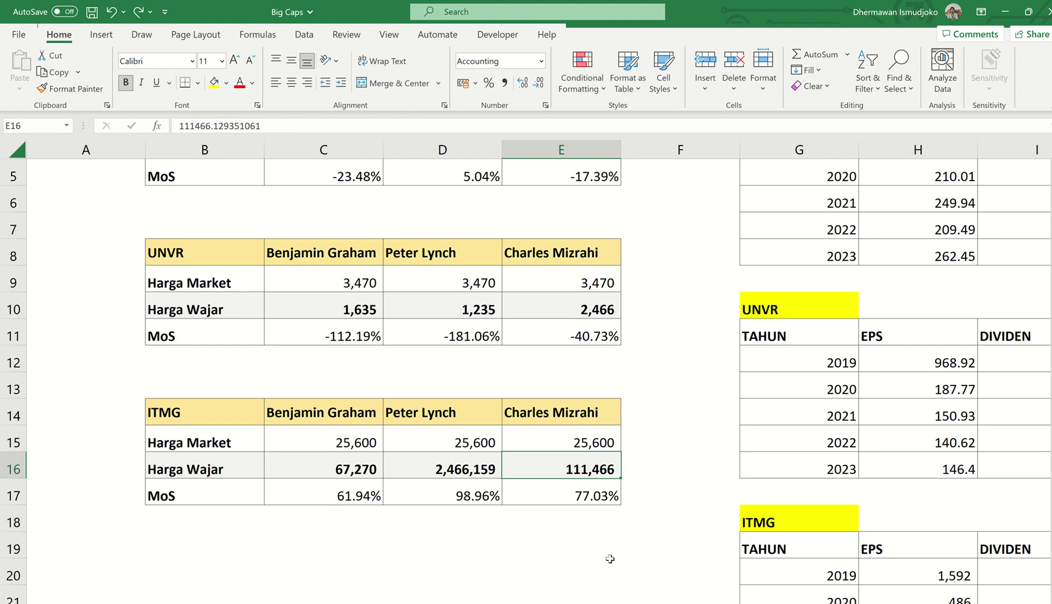
scroll(433, 531, up, 2)
scroll(433, 531, down, 1)
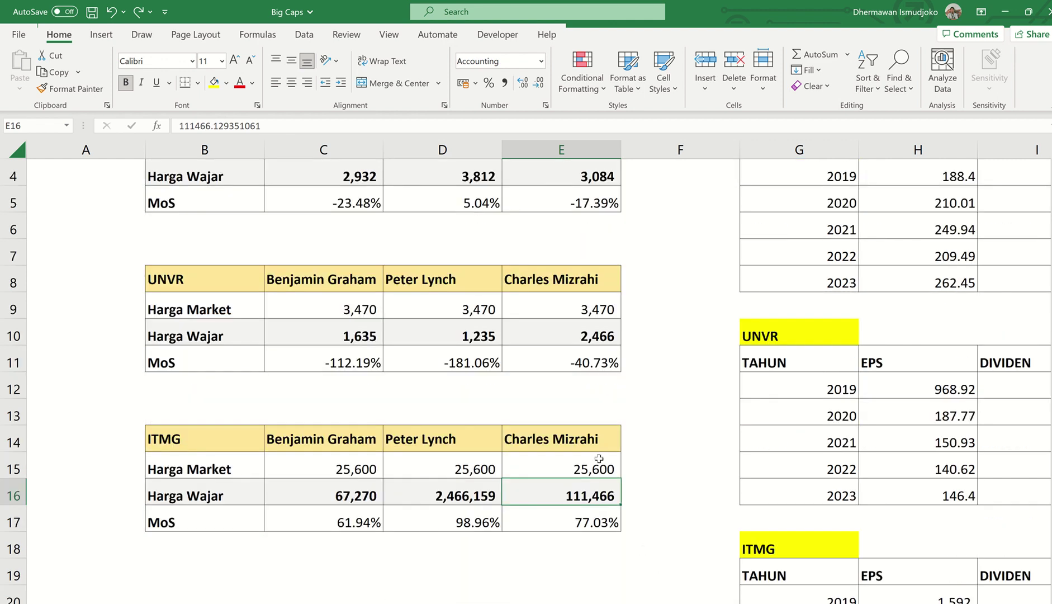
scroll(526, 380, up, 1)
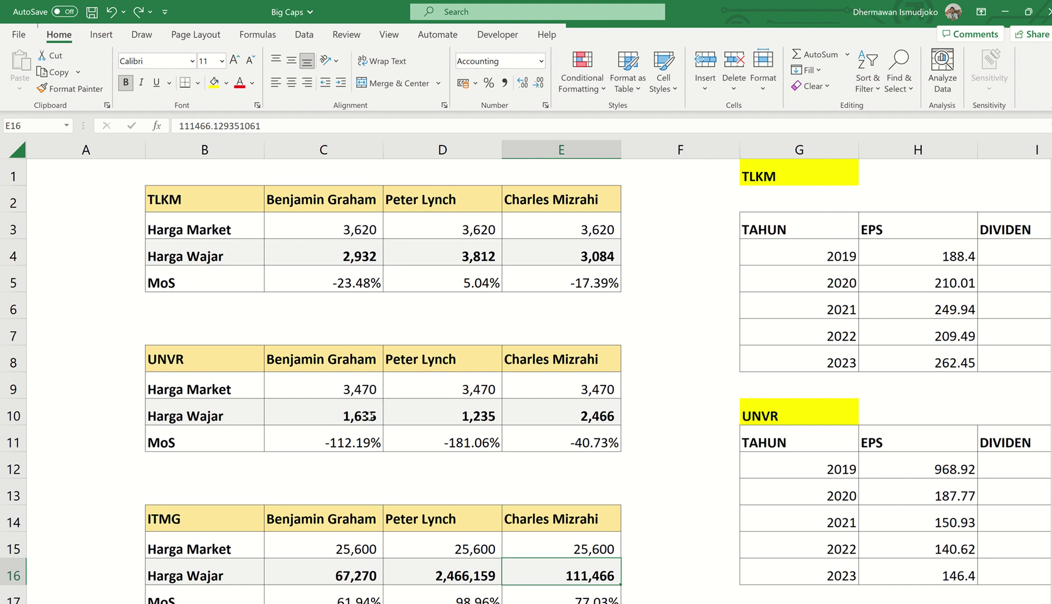
scroll(367, 415, down, 2)
- Compare ITMG's market price with its Graham, Lynch and Mizrahi fair values in the summary table
click(237, 363)
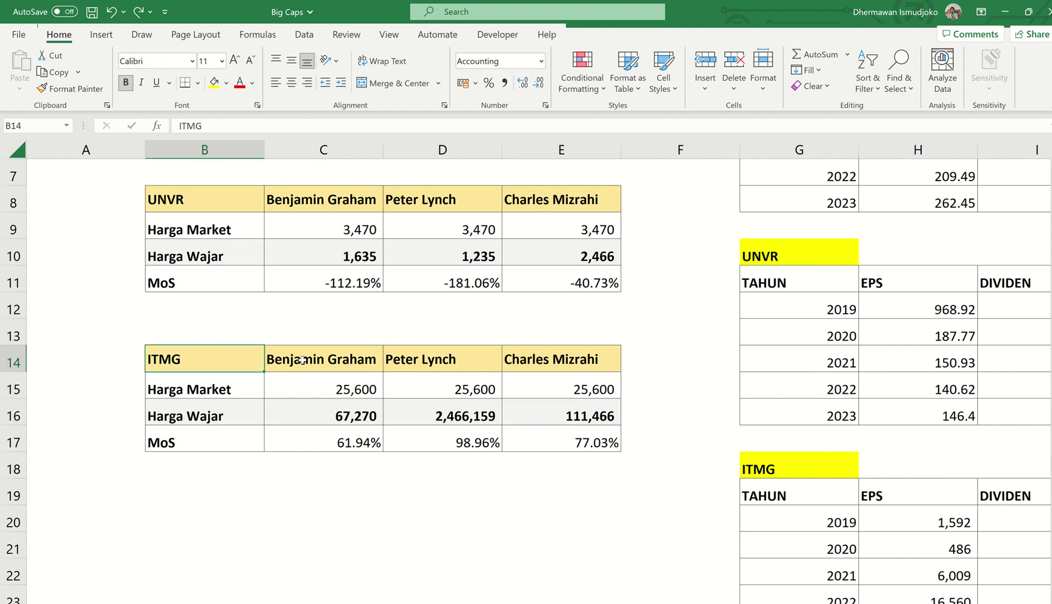
drag(301, 360, 532, 360)
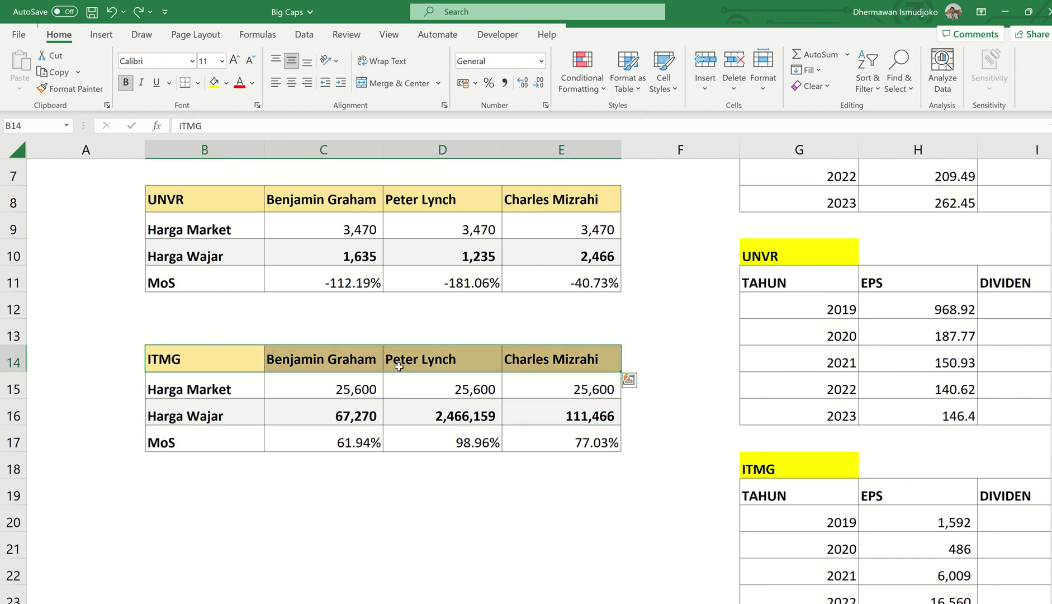
drag(345, 391, 533, 391)
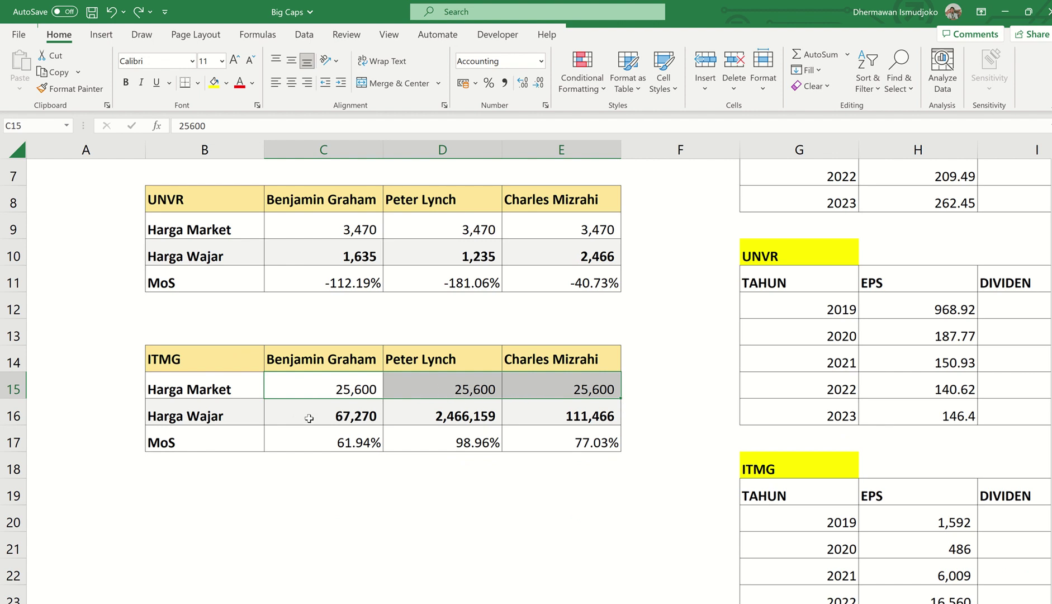
click(336, 418)
click(576, 419)
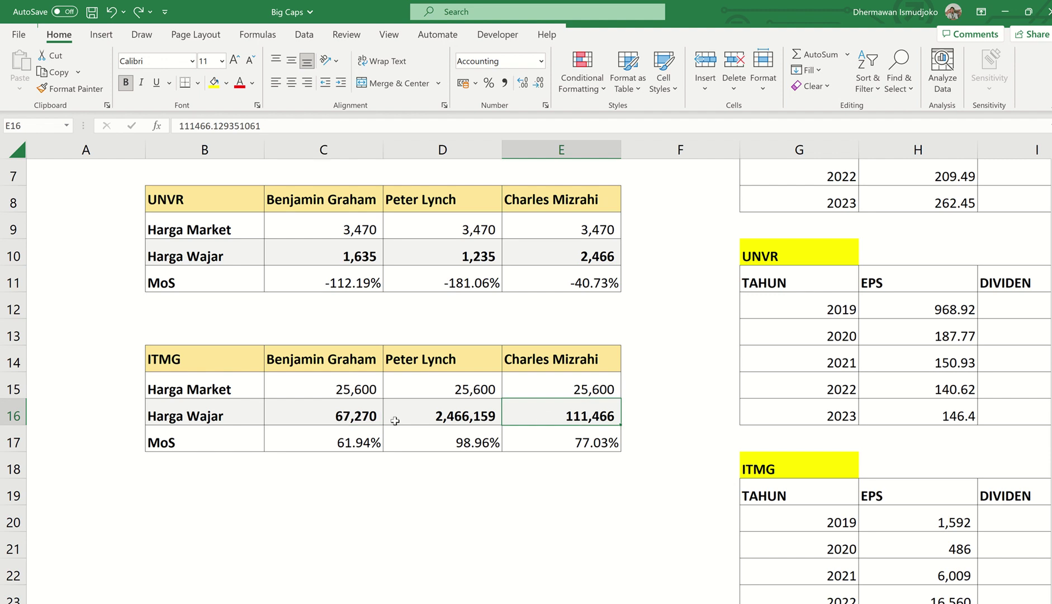
click(364, 420)
click(548, 424)
click(339, 407)
click(339, 390)
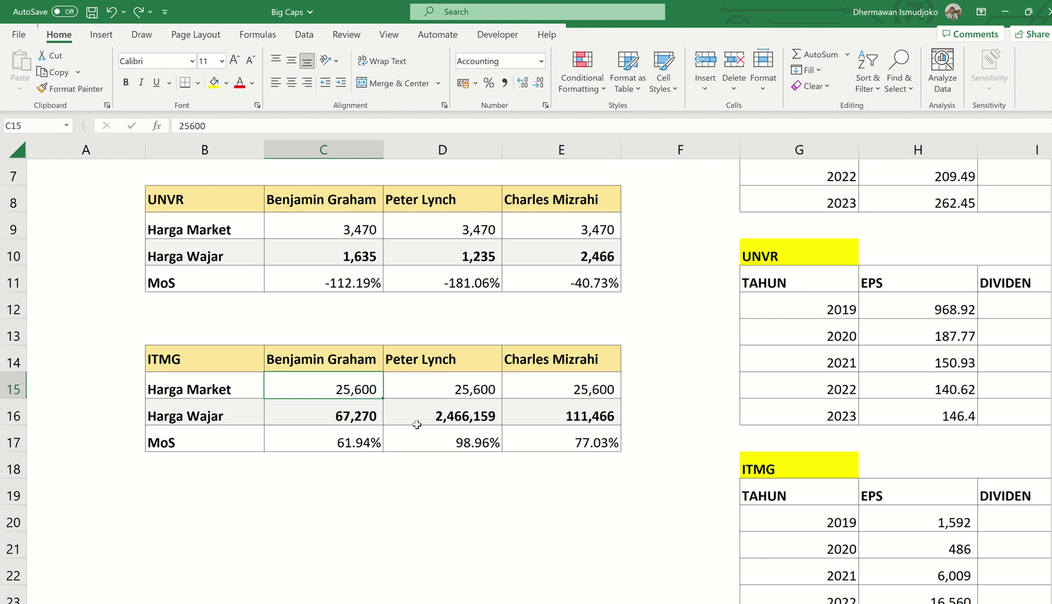